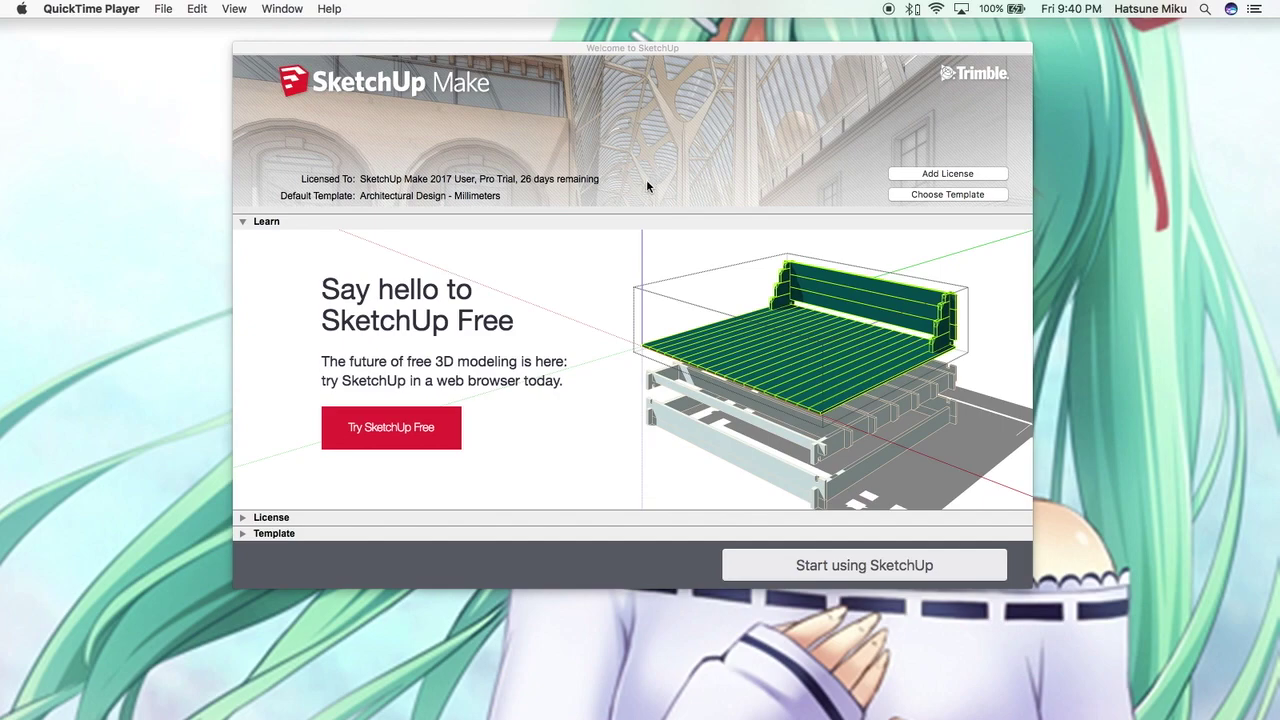
Pick the Architectural Design - Millimeters template in the Welcome window and start a new model
left_click(305, 535)
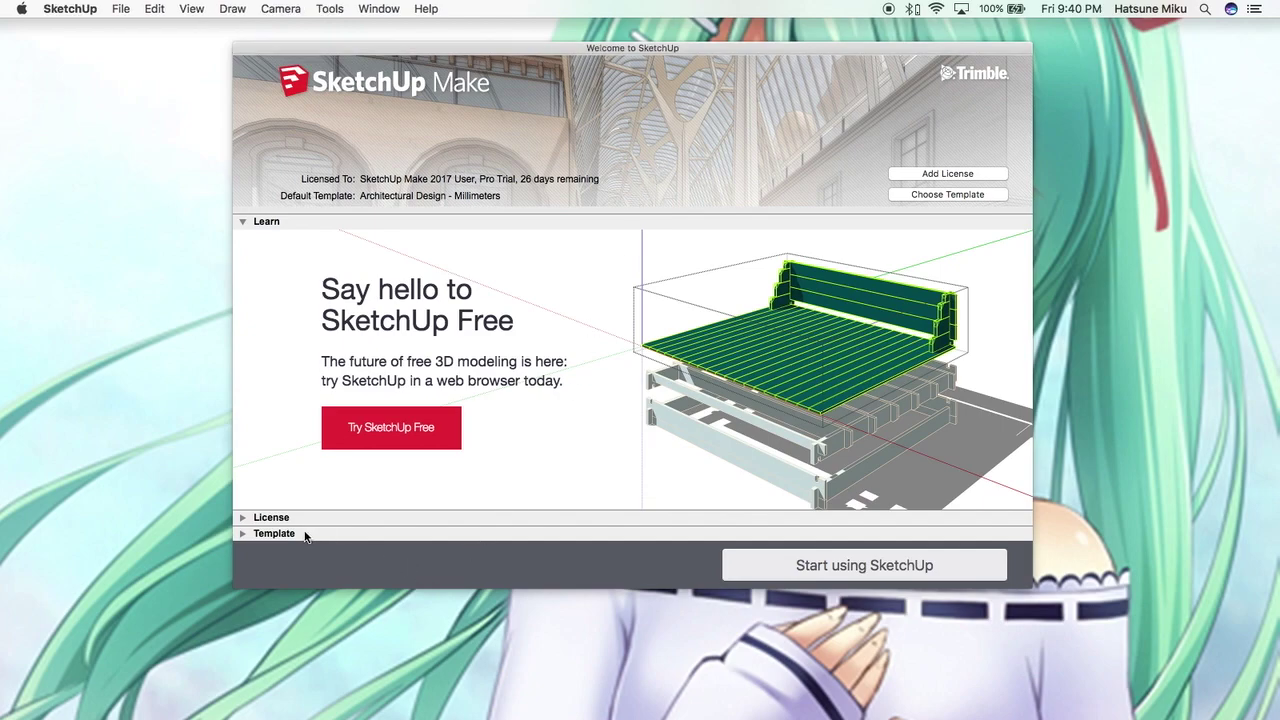
left_click(243, 535)
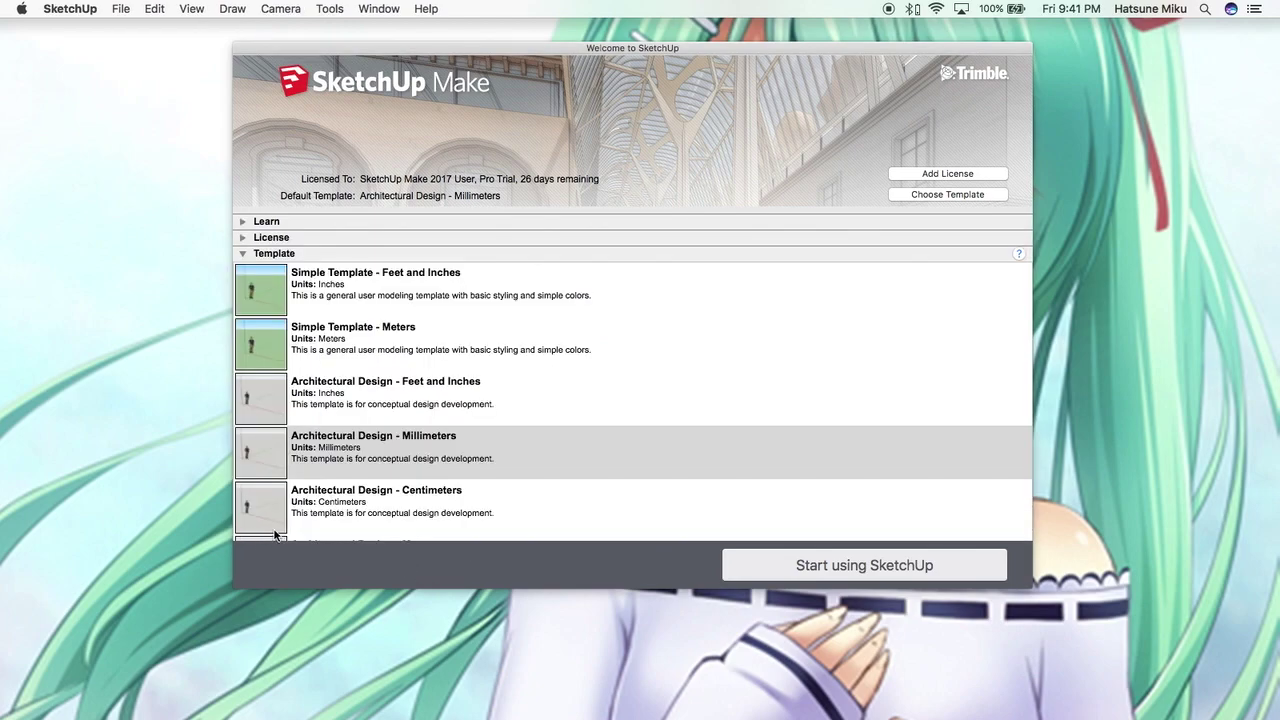
left_click(413, 456)
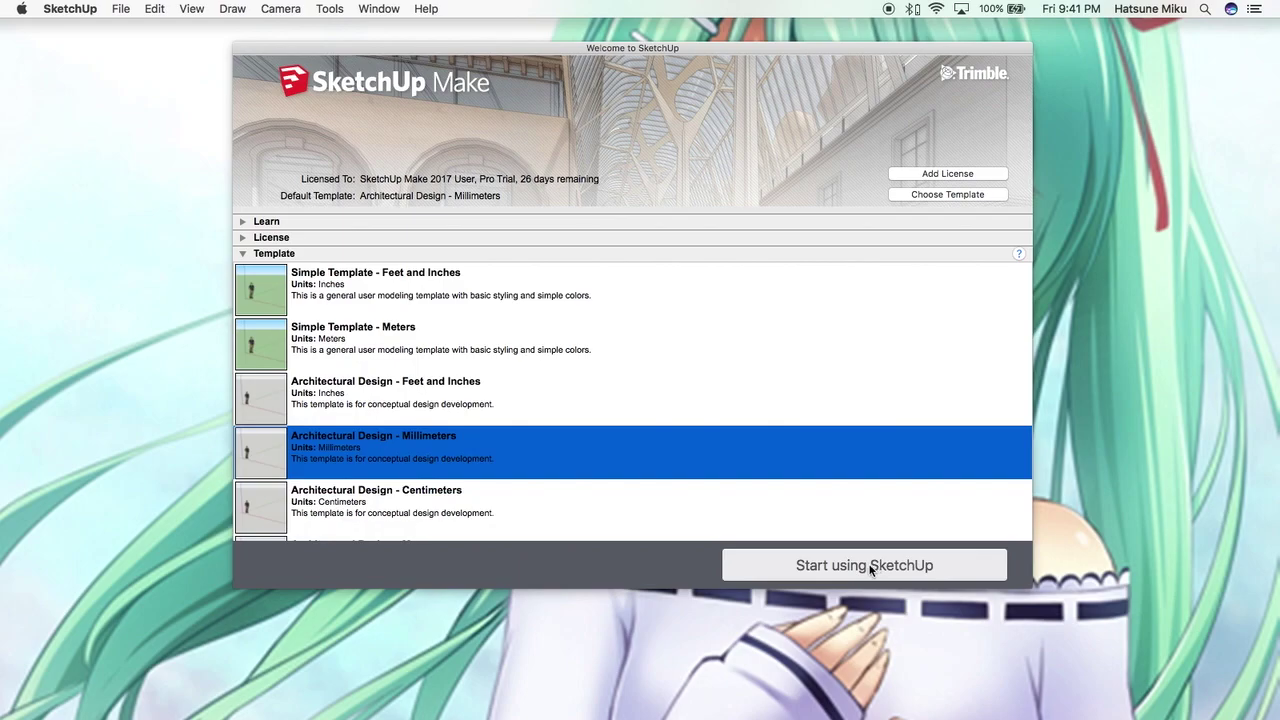
scroll(417, 431, "up", 1)
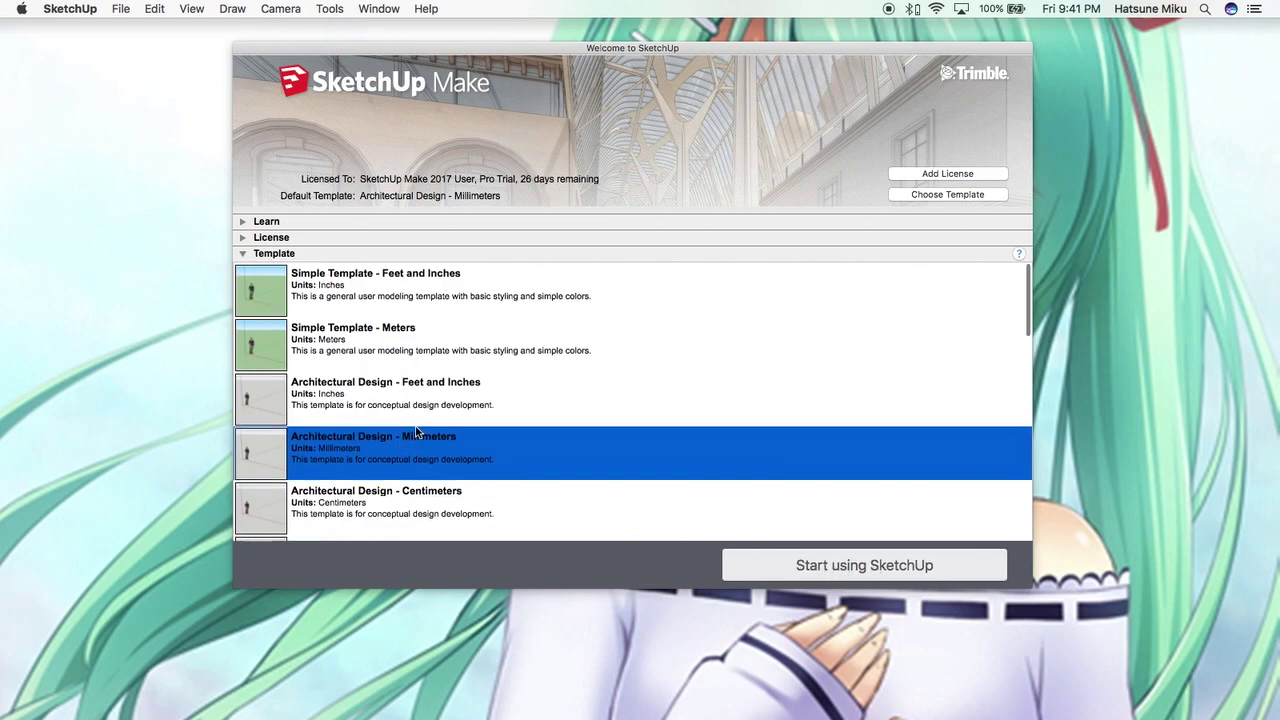
scroll(417, 431, "down", 10)
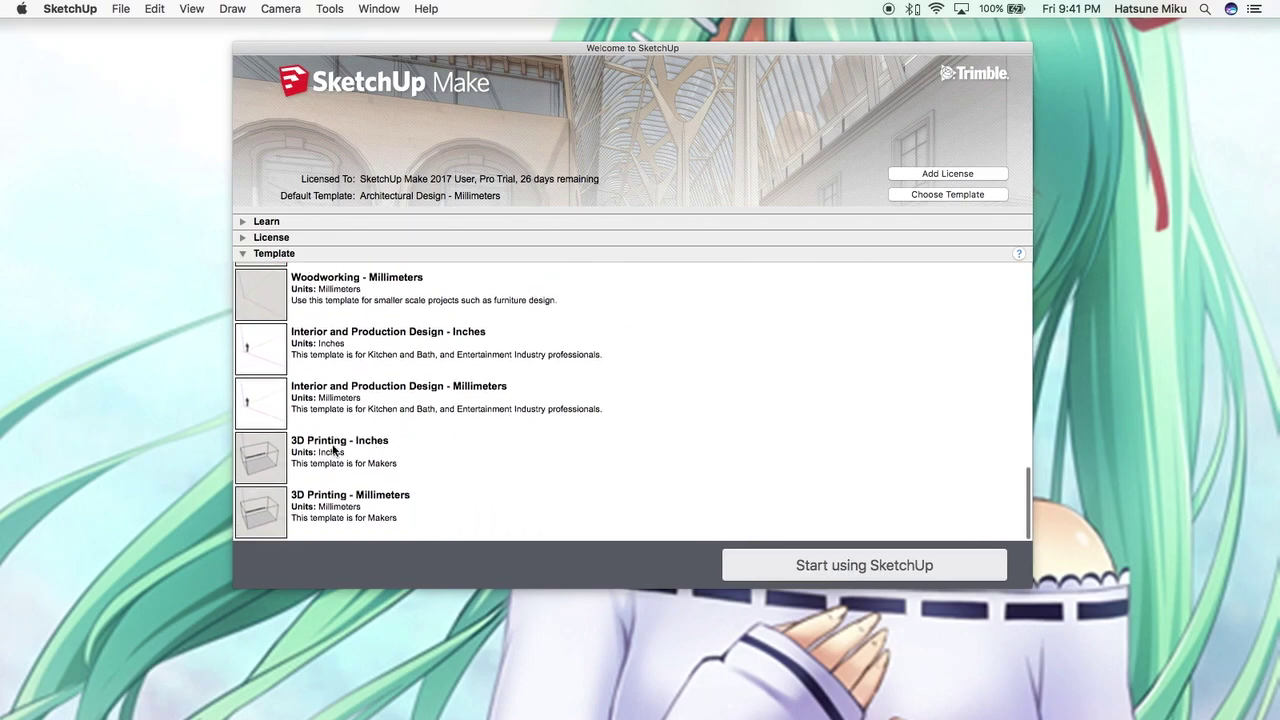
scroll(422, 427, "up", 8)
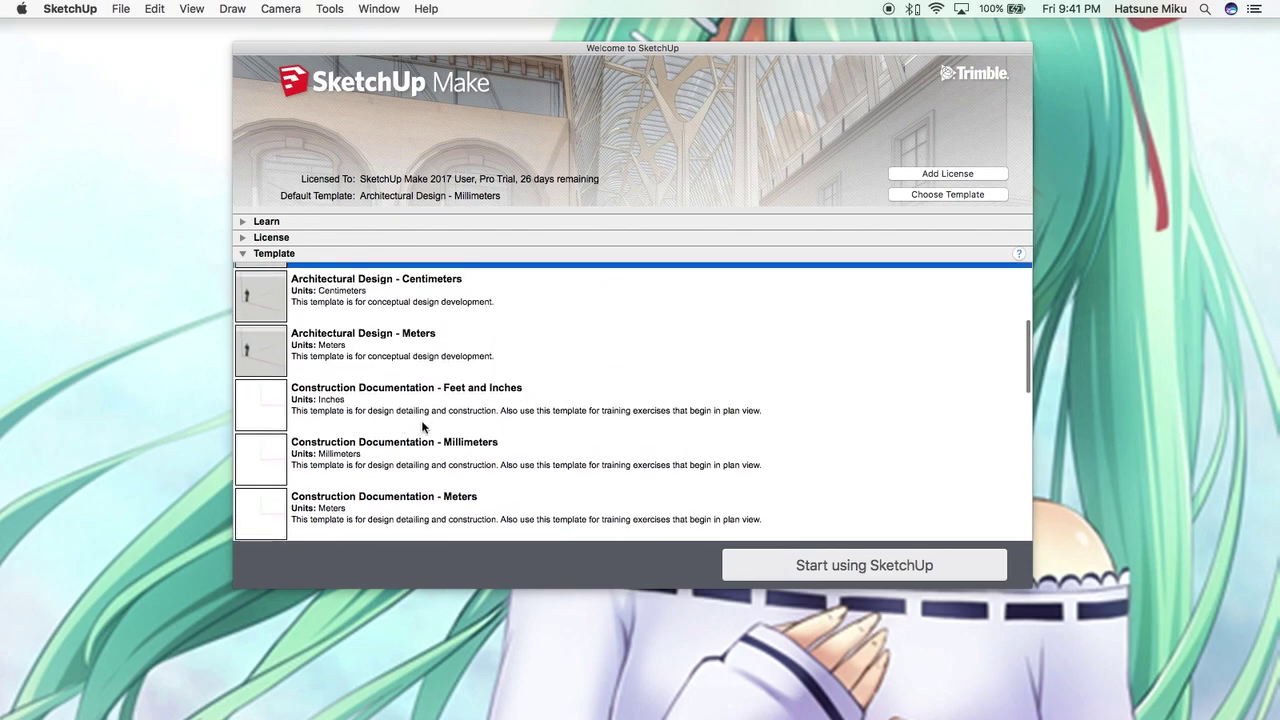
scroll(646, 457, "up", 4)
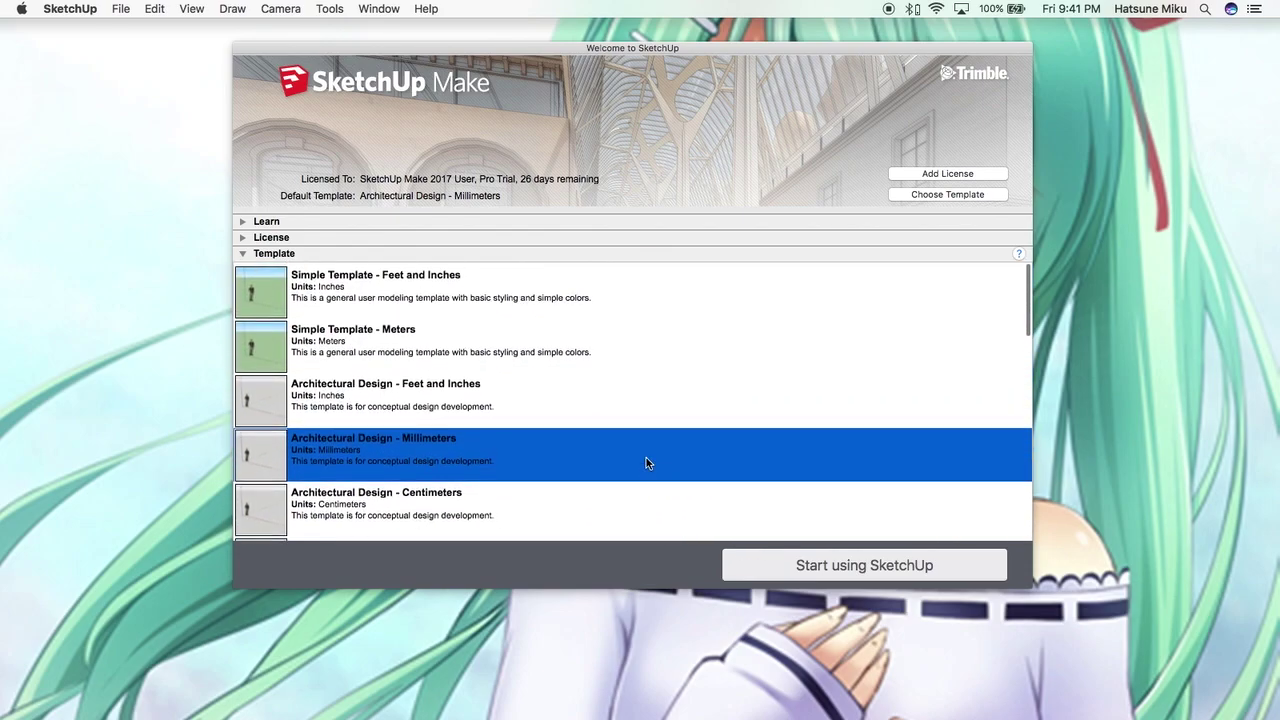
left_click(834, 567)
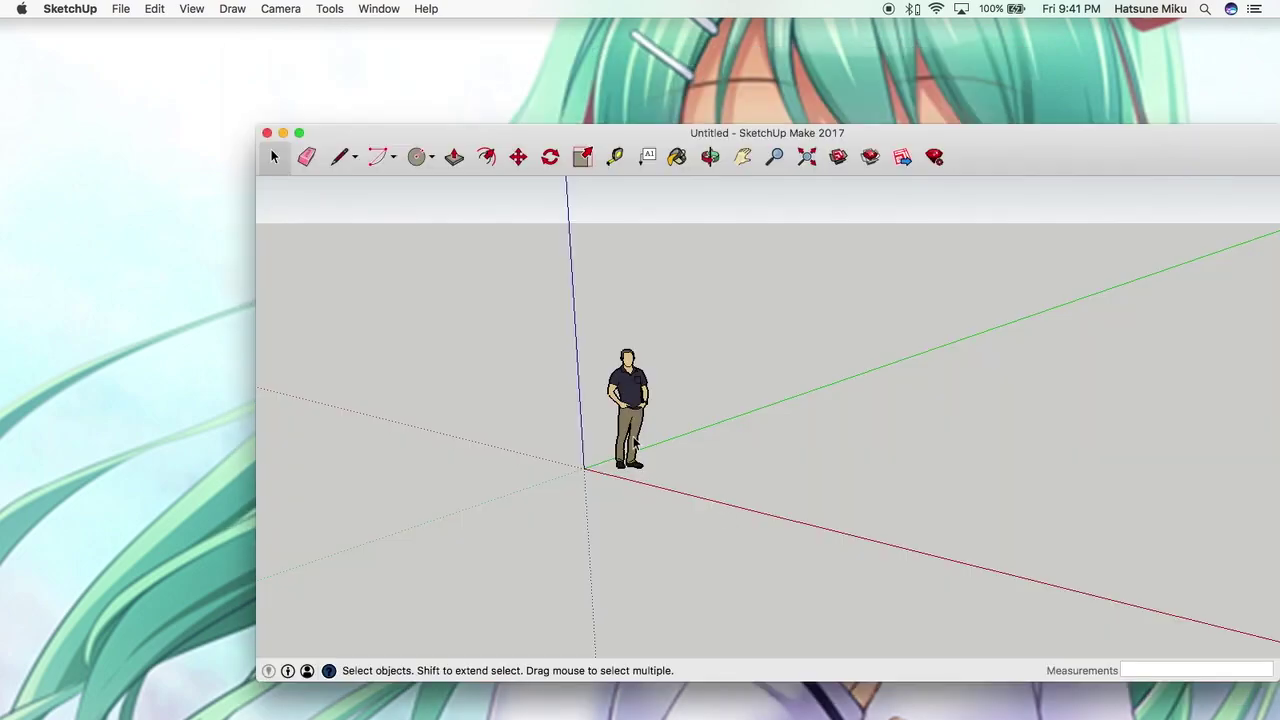
Draw a filled circle of radius 3.5 mm centred on the model origin
mouse_move(578, 133)
left_mouse_down()
mouse_move(344, 24)
mouse_move(386, 26)
mouse_move(322, 22)
mouse_move(336, 21)
left_mouse_up()
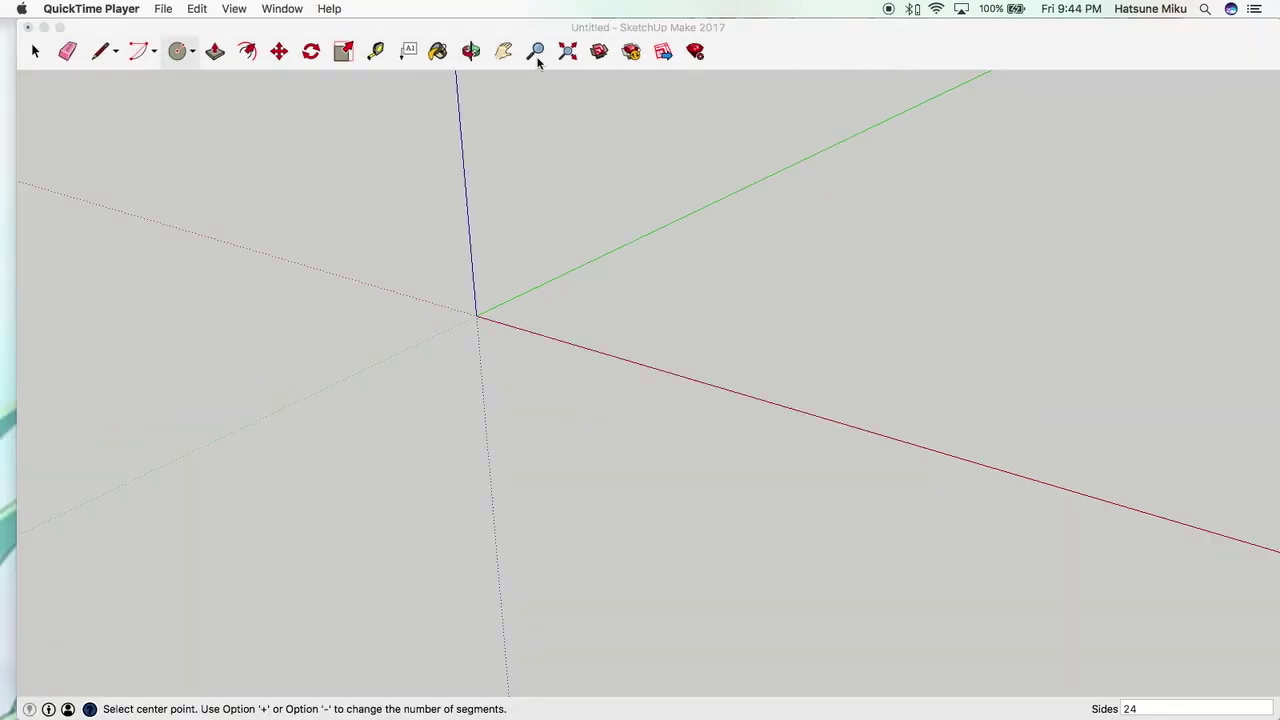
left_click(178, 56)
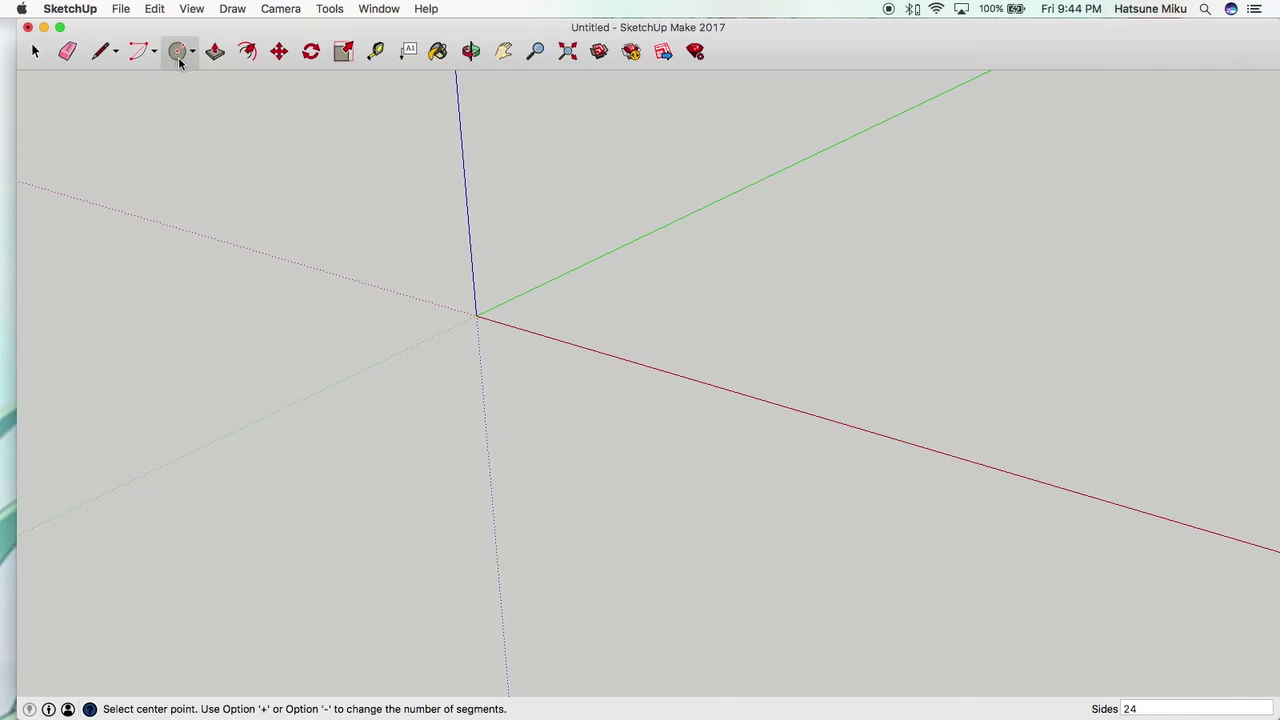
left_click(476, 316)
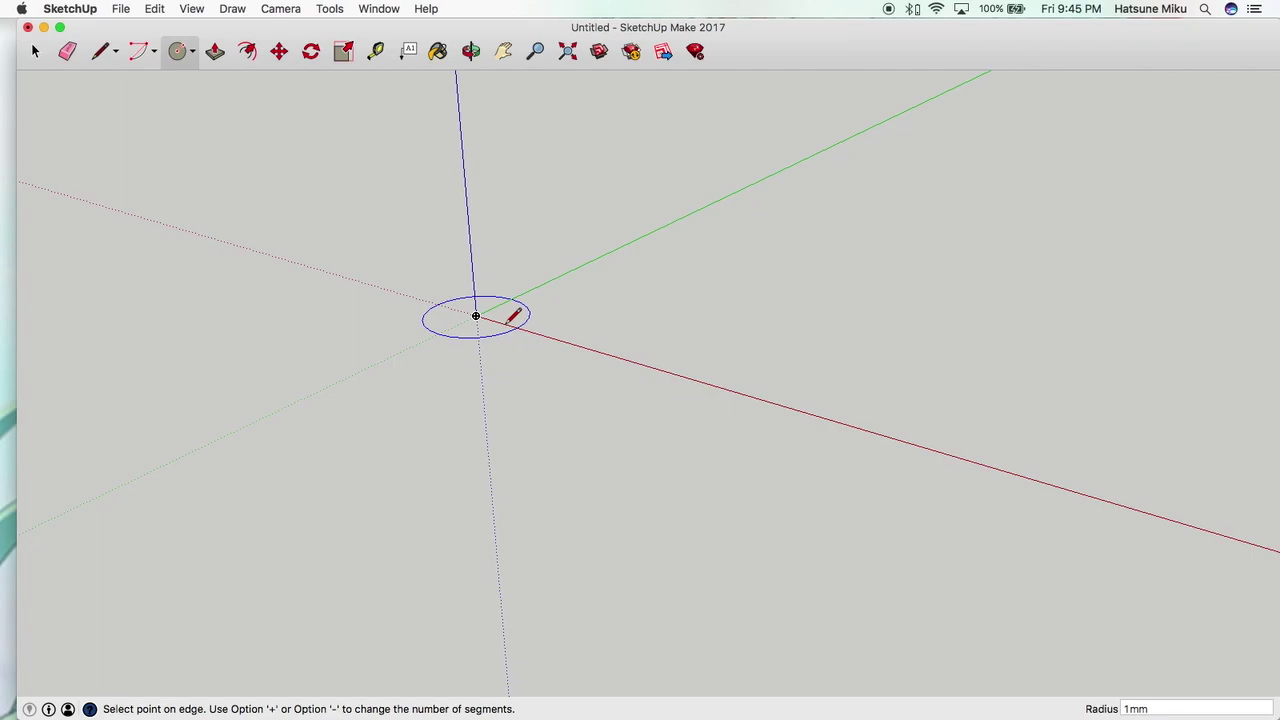
type("3.5")
key("Return")
scroll(486, 314, "down", 2)
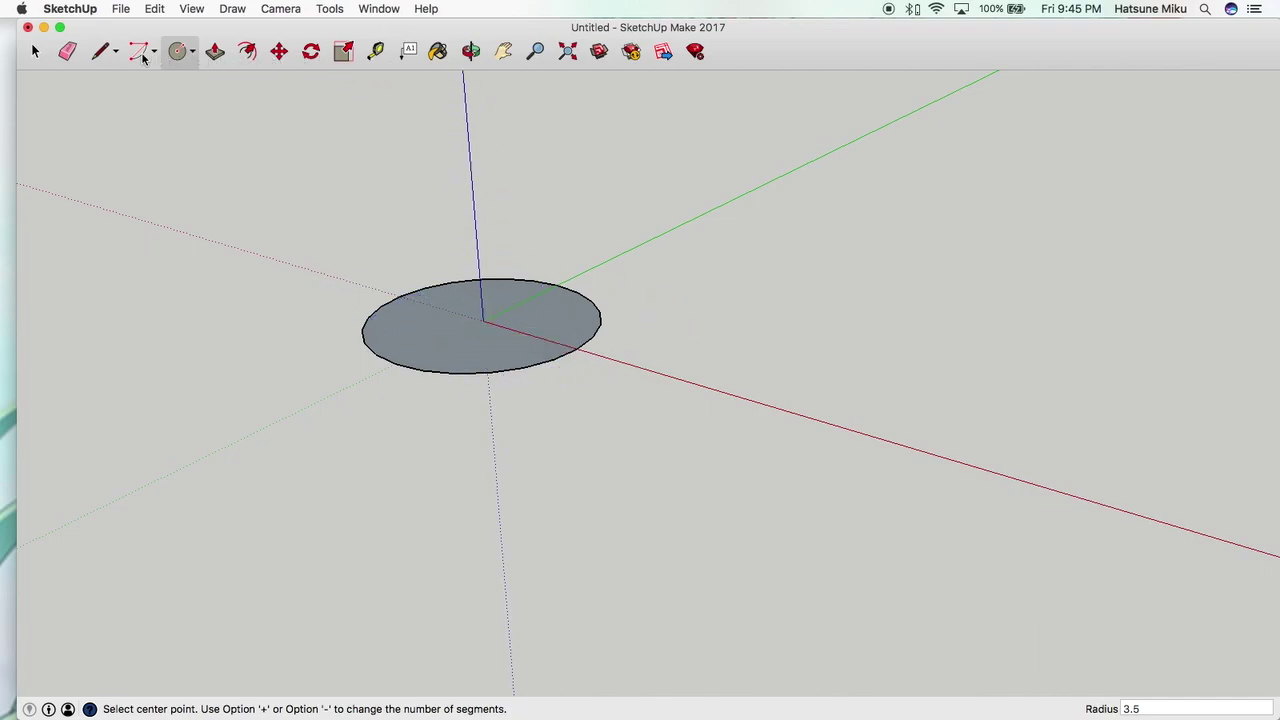
Draw a 40 mm line from the origin along the red axis and pan to its end
left_click(101, 54)
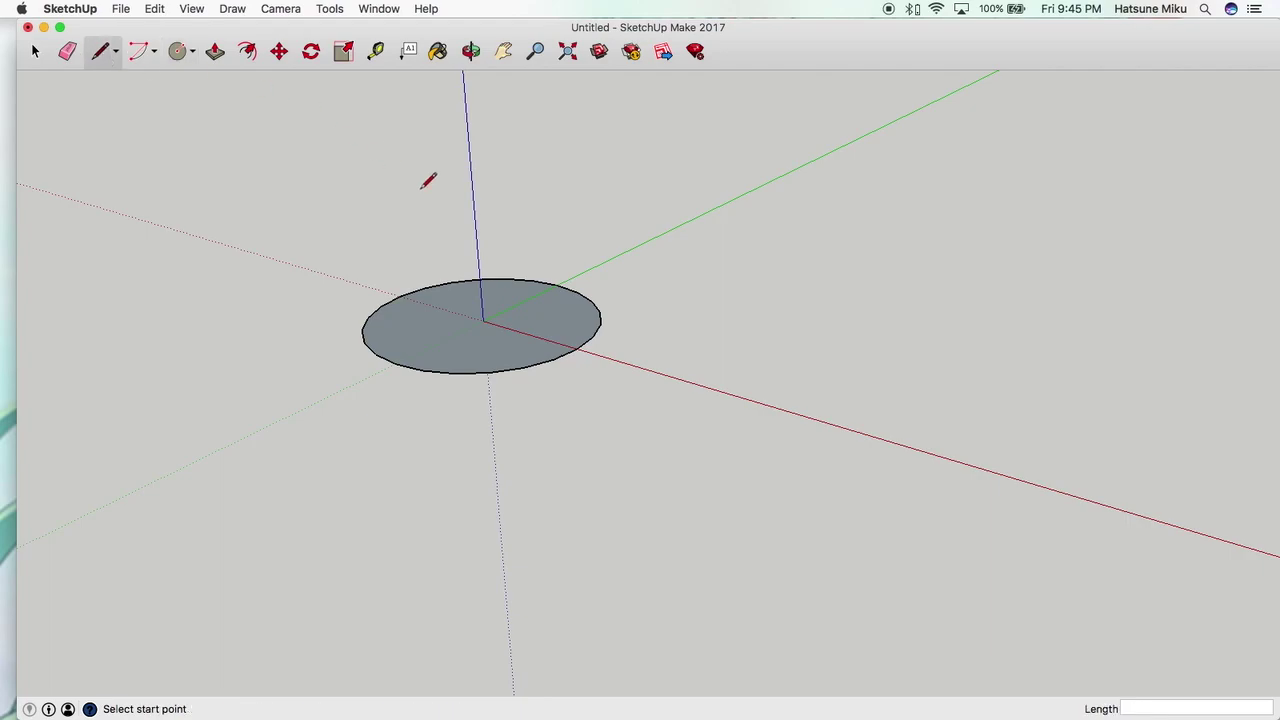
left_click(483, 320)
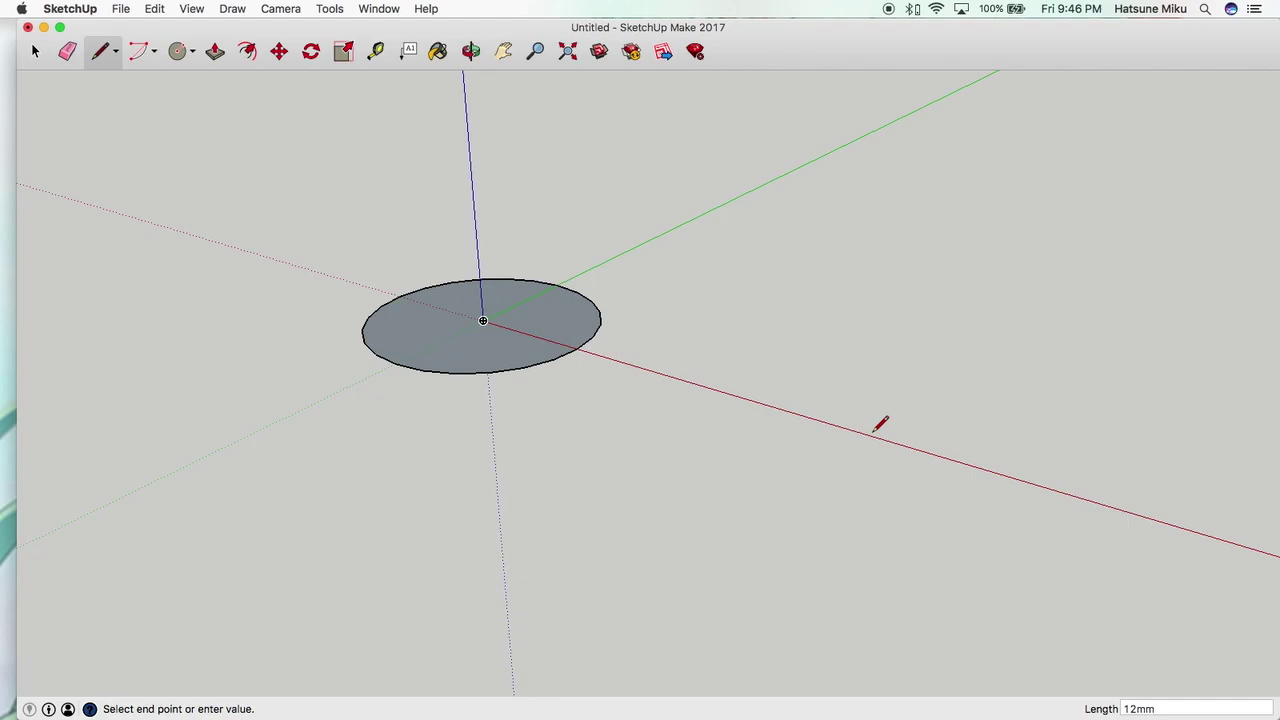
type("40")
key("Return")
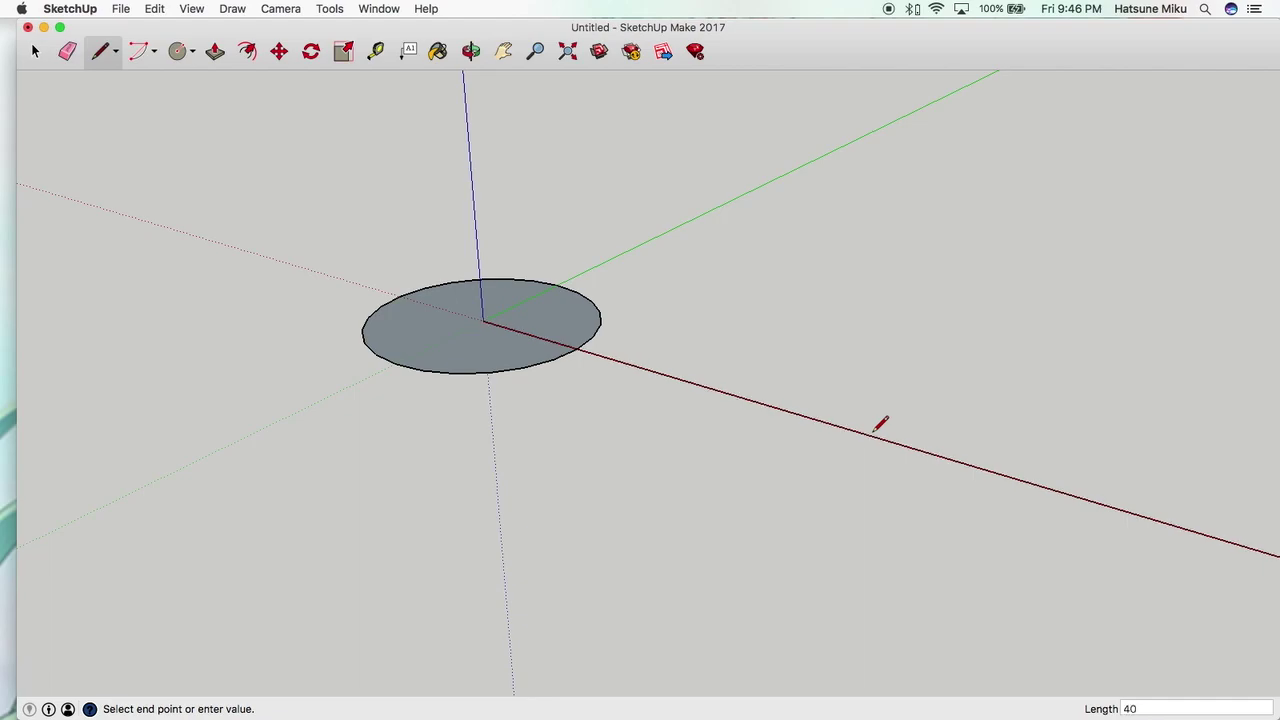
scroll(880, 424, "down", 5)
scroll(994, 463, "up", 10)
middle_click_drag(994, 463, 538, 415, "shift")
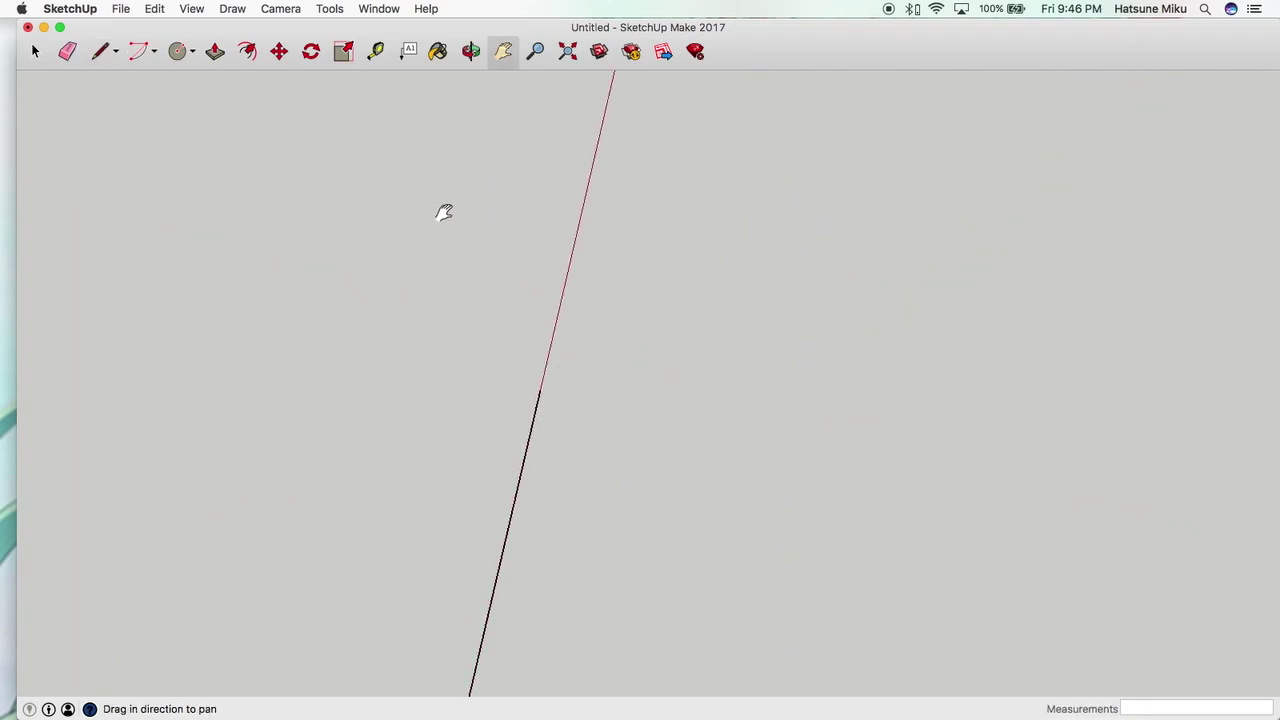
Draw a 3 mm edge from the line's endpoint and a second edge running down from it
left_click(101, 54)
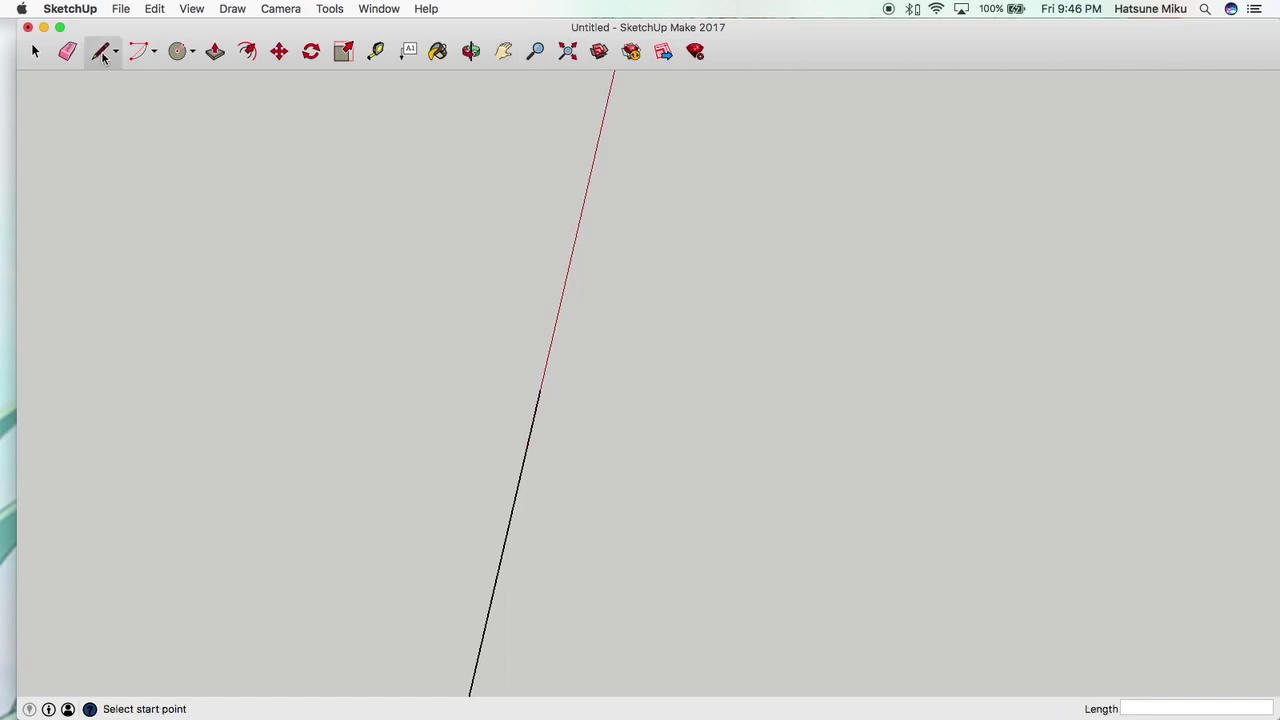
left_click(541, 390)
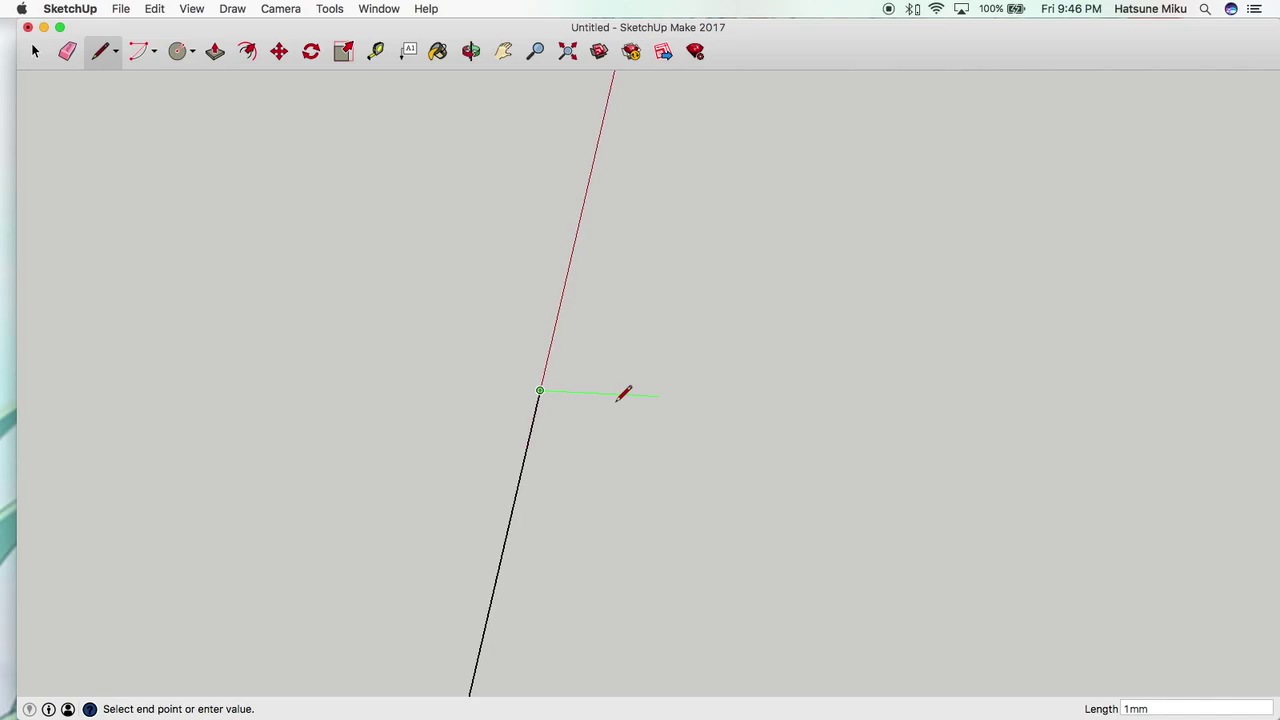
type("3")
key("Return")
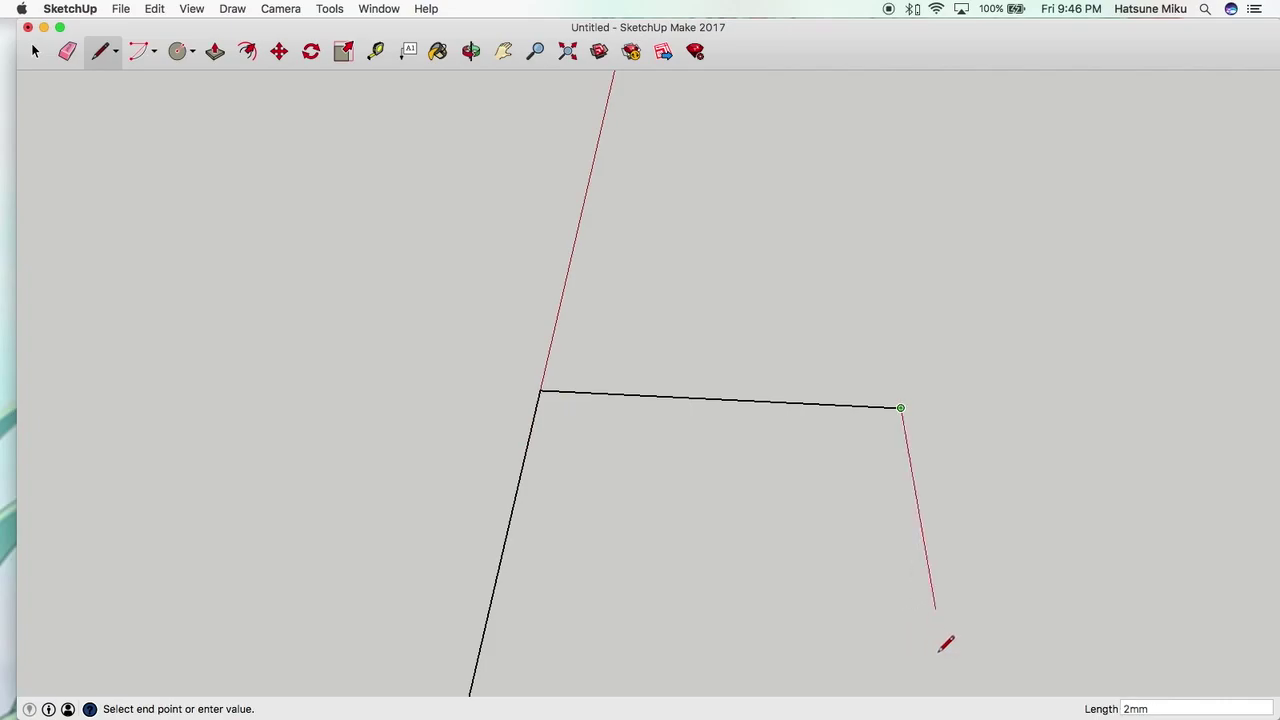
key("Return")
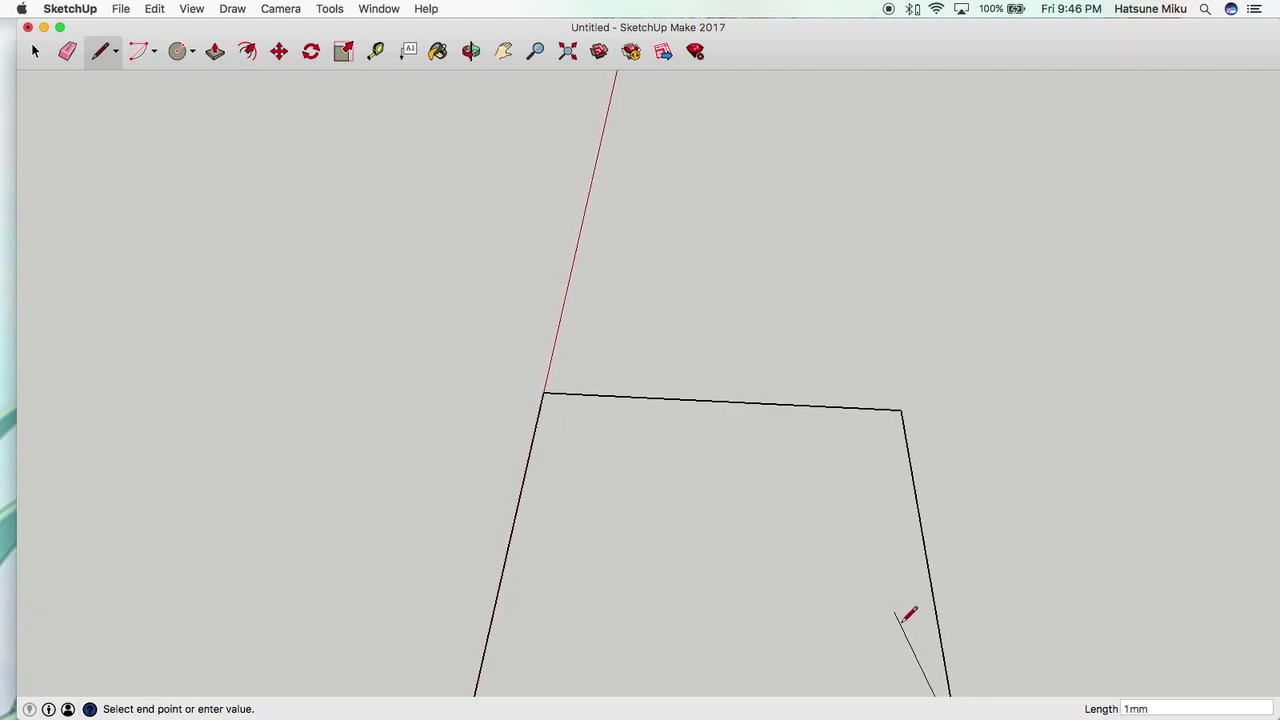
scroll(905, 613, "down", 1)
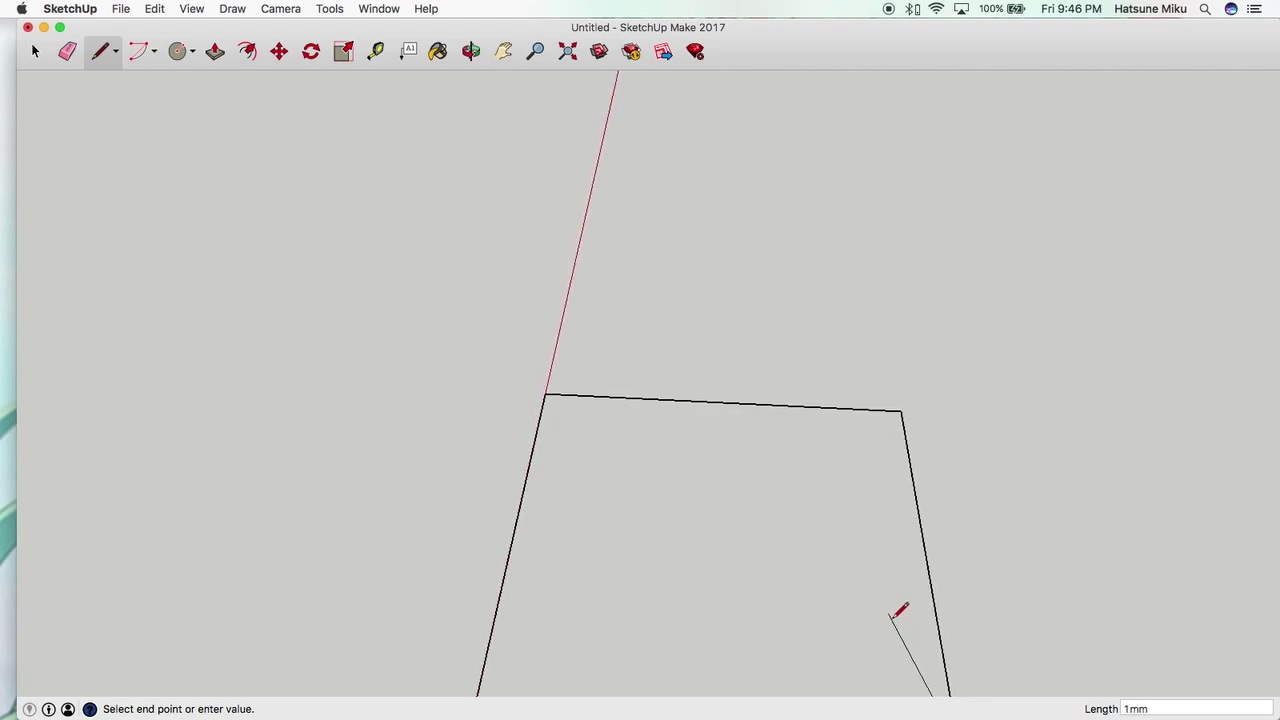
key("Escape")
Close the outline back onto the axis line to form a filled four-sided face
left_click(503, 51)
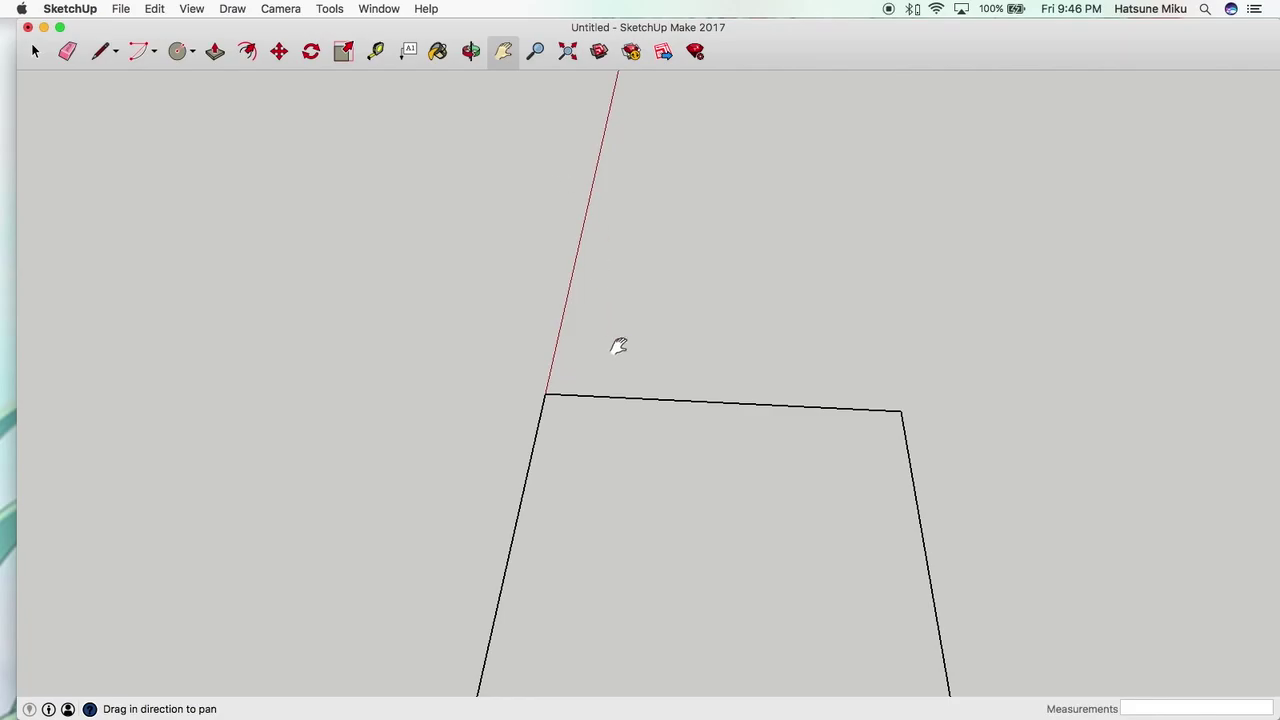
left_click_drag(619, 346, 623, 220)
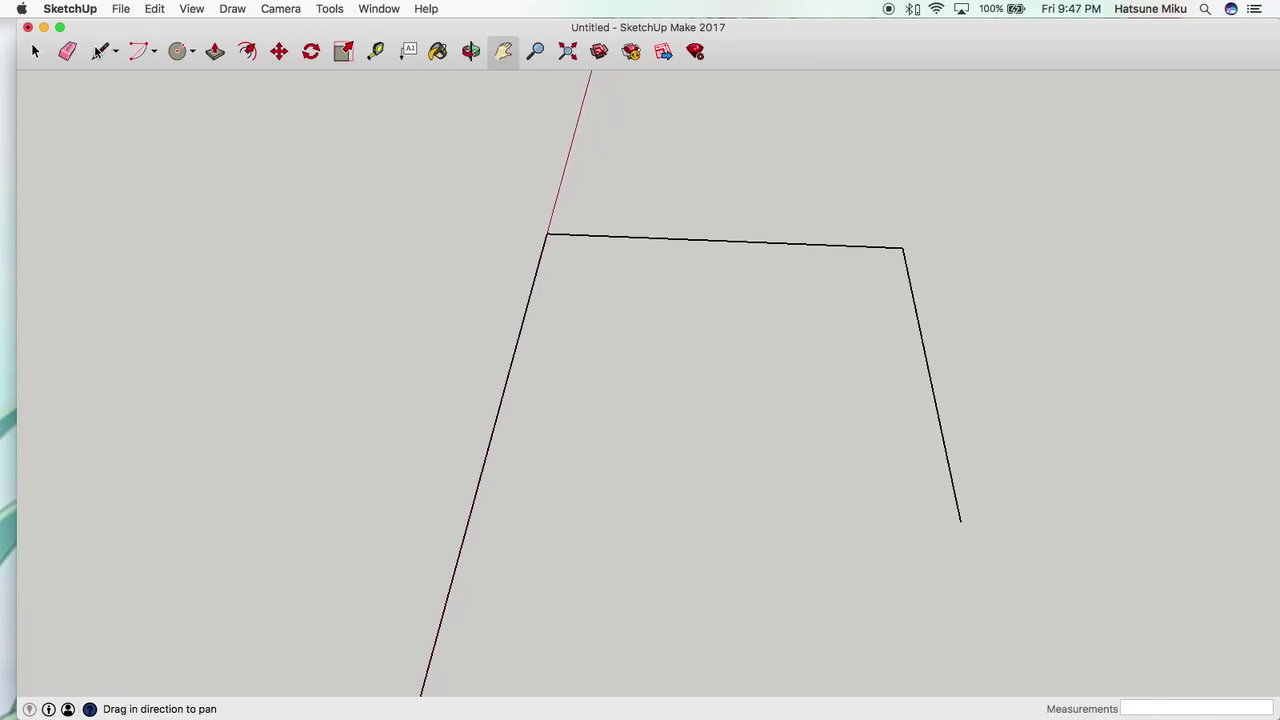
left_click(100, 51)
left_click(960, 521)
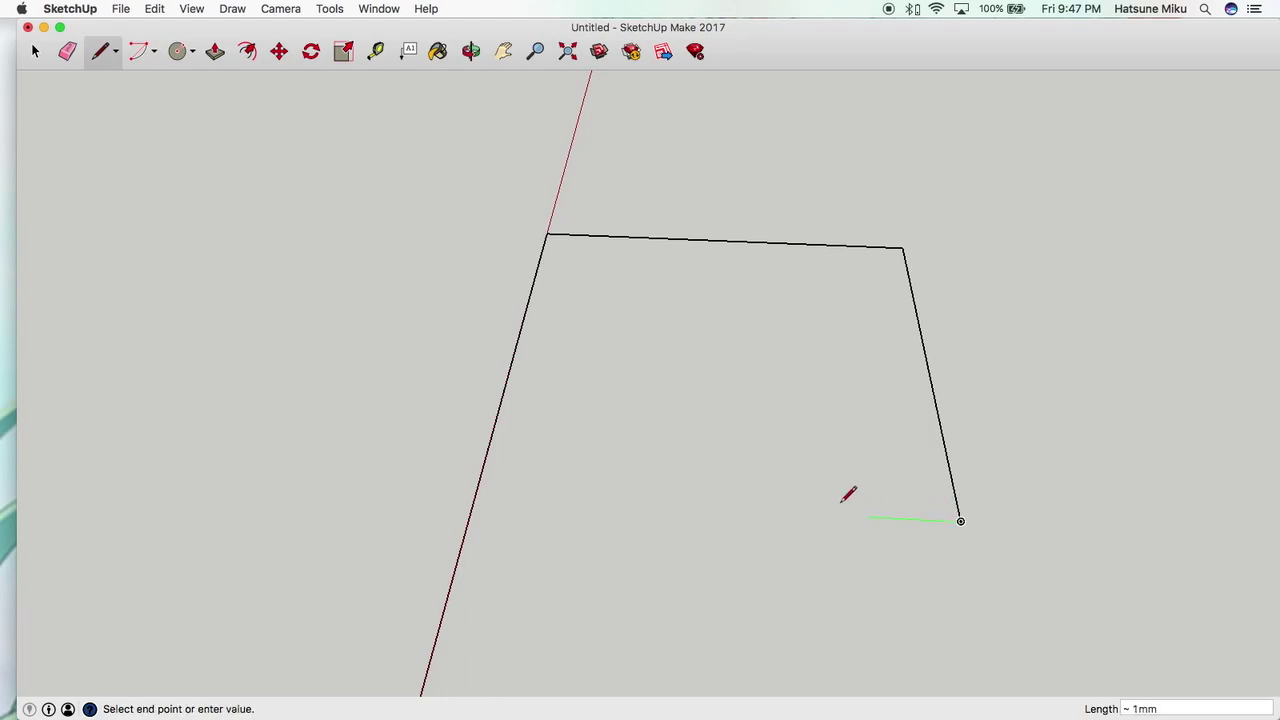
left_click(477, 490)
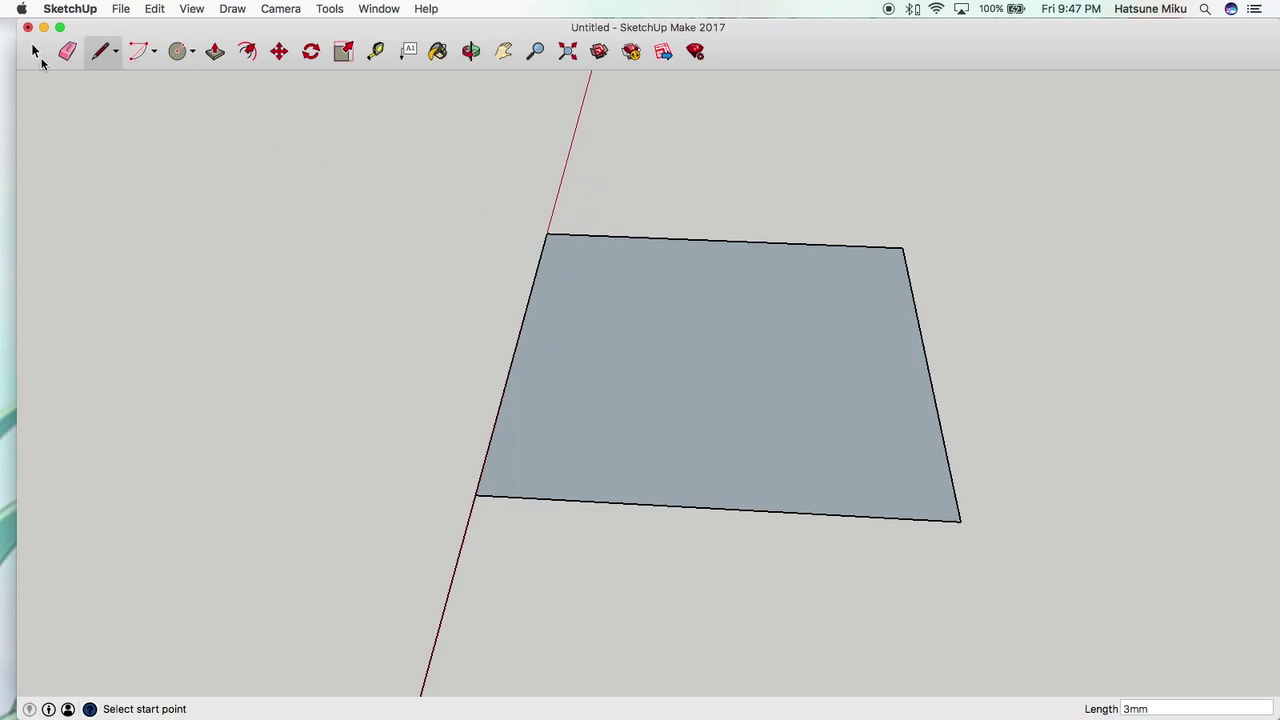
Delete the leftover edge below the small face
left_click(36, 53)
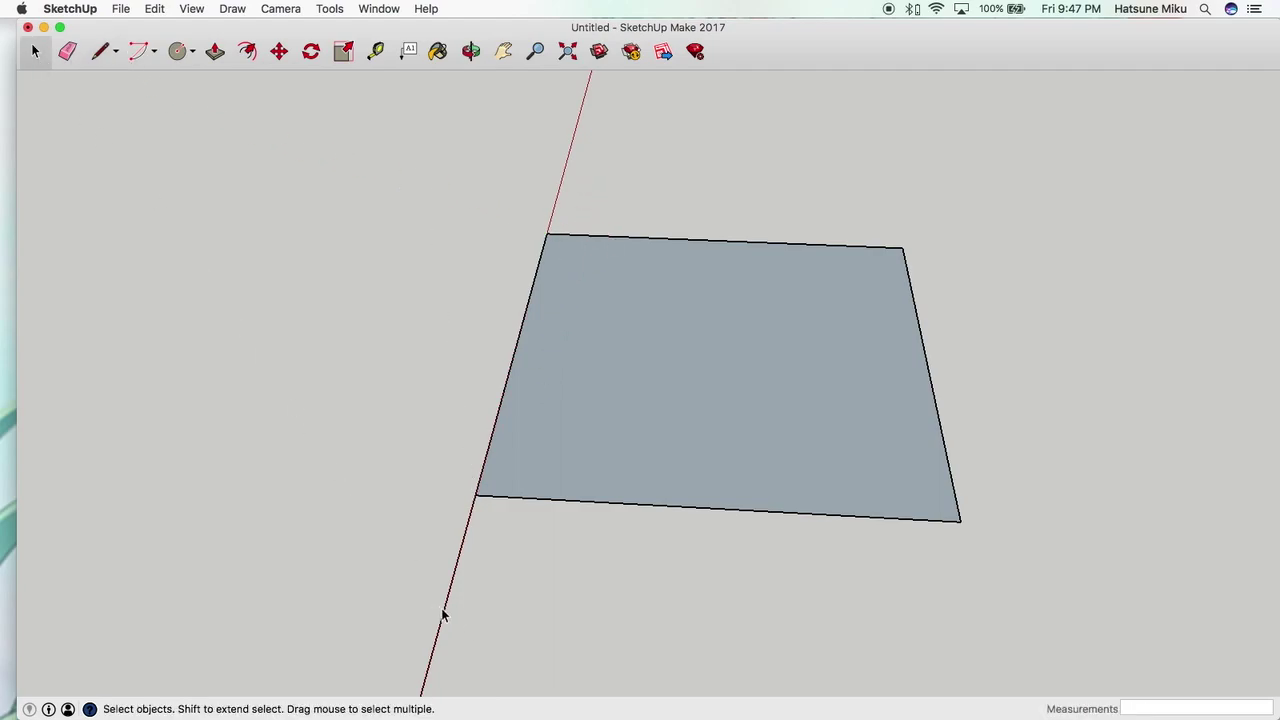
scroll(446, 617, "up", 5)
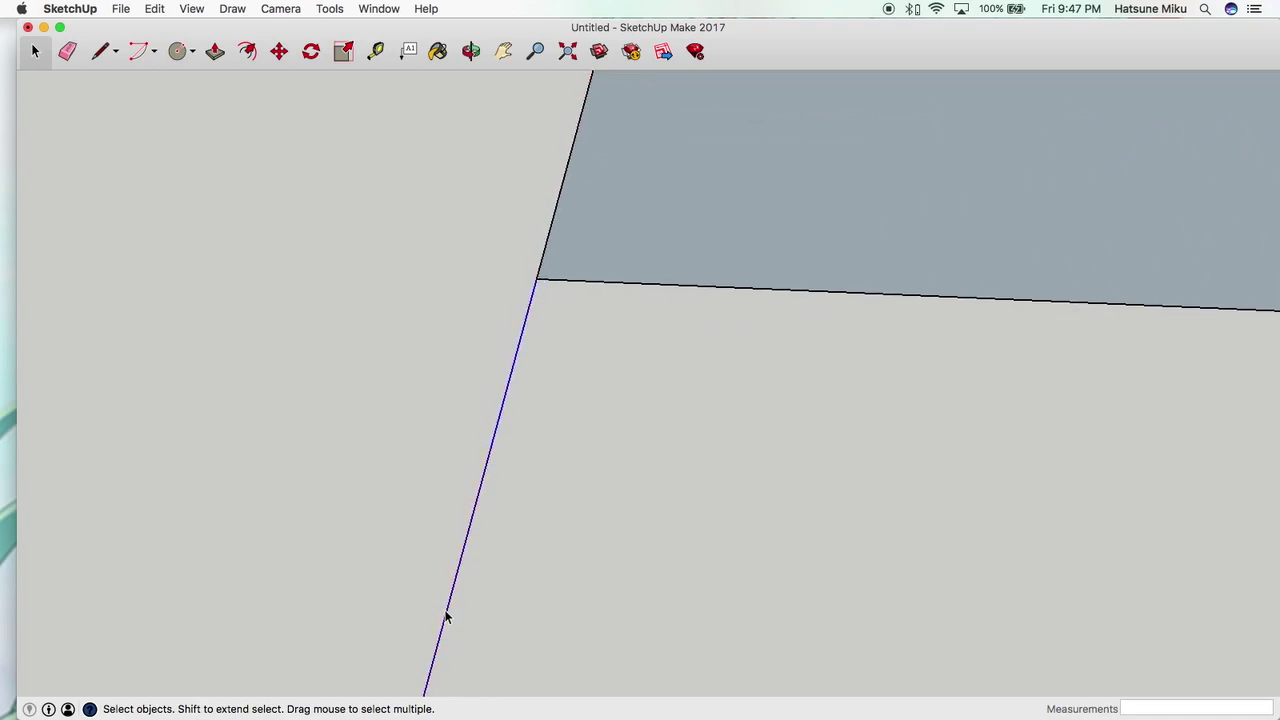
key("Delete")
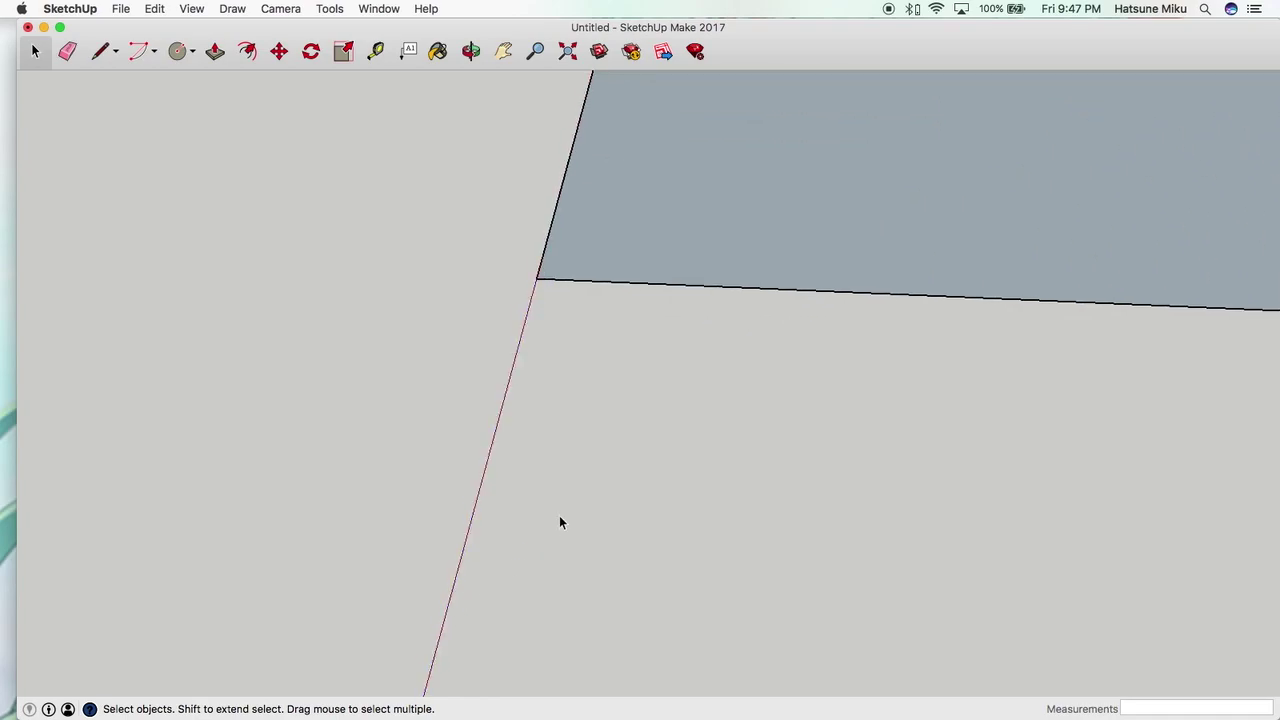
Zoom and pan so the small rectangular face sits in the middle of the view
scroll(720, 300, "down", 5)
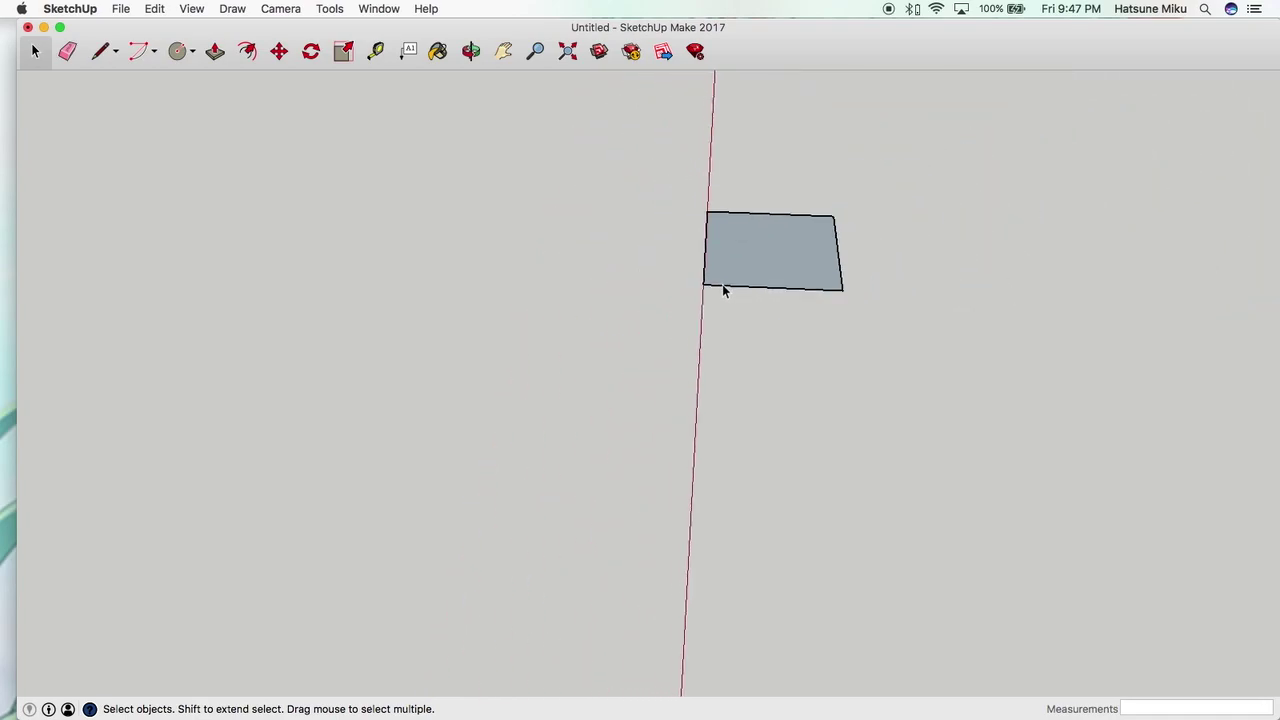
scroll(724, 290, "down", 3)
scroll(723, 289, "up", 4)
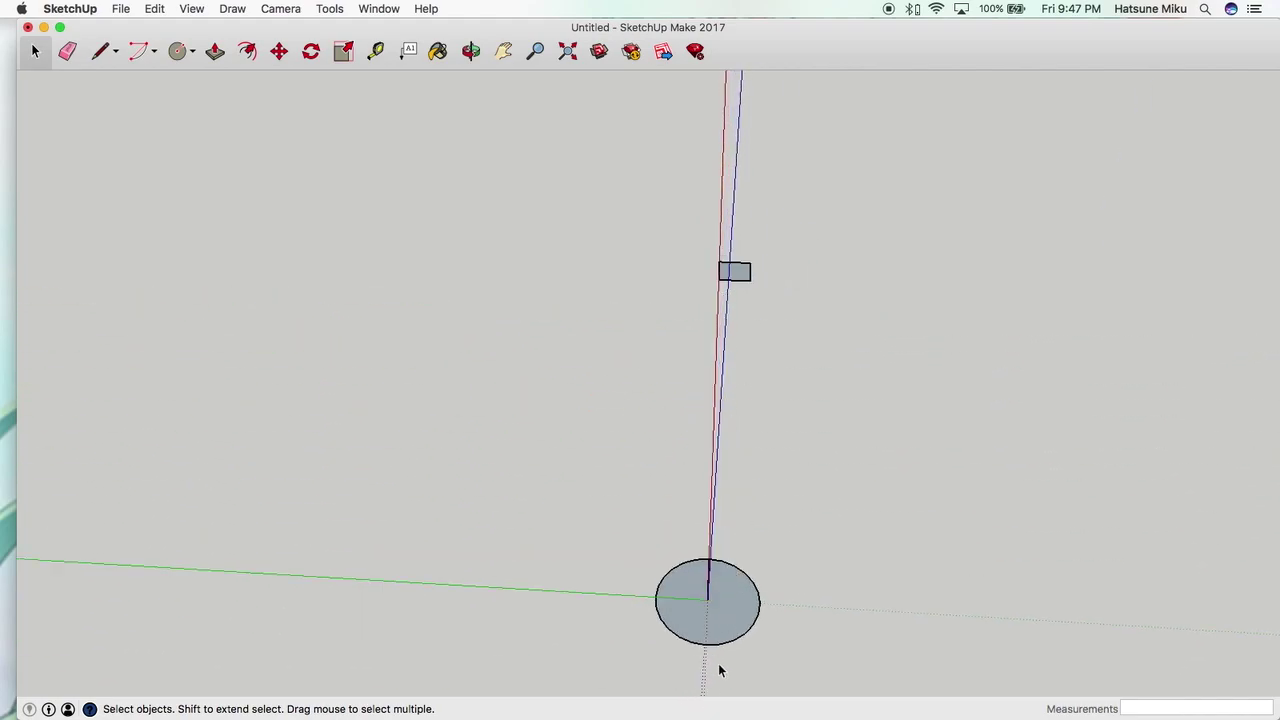
scroll(740, 276, "up", 6)
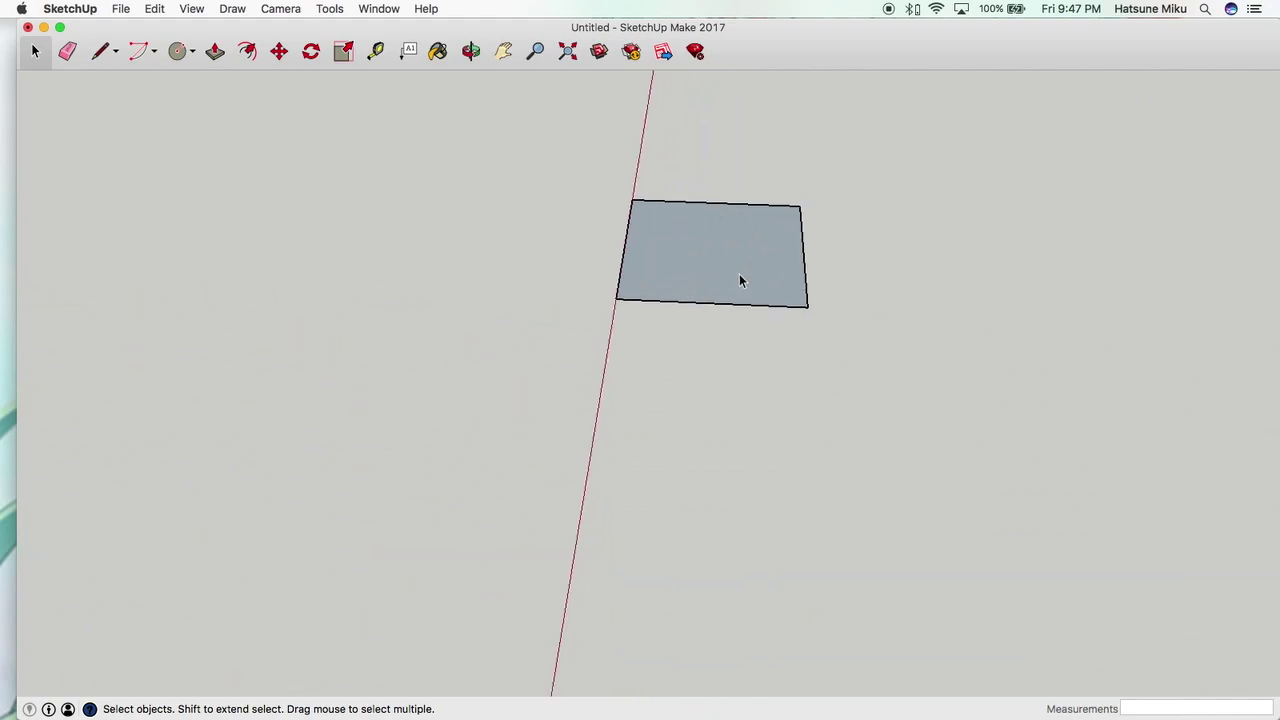
left_click(503, 51)
left_click_drag(671, 170, 666, 266)
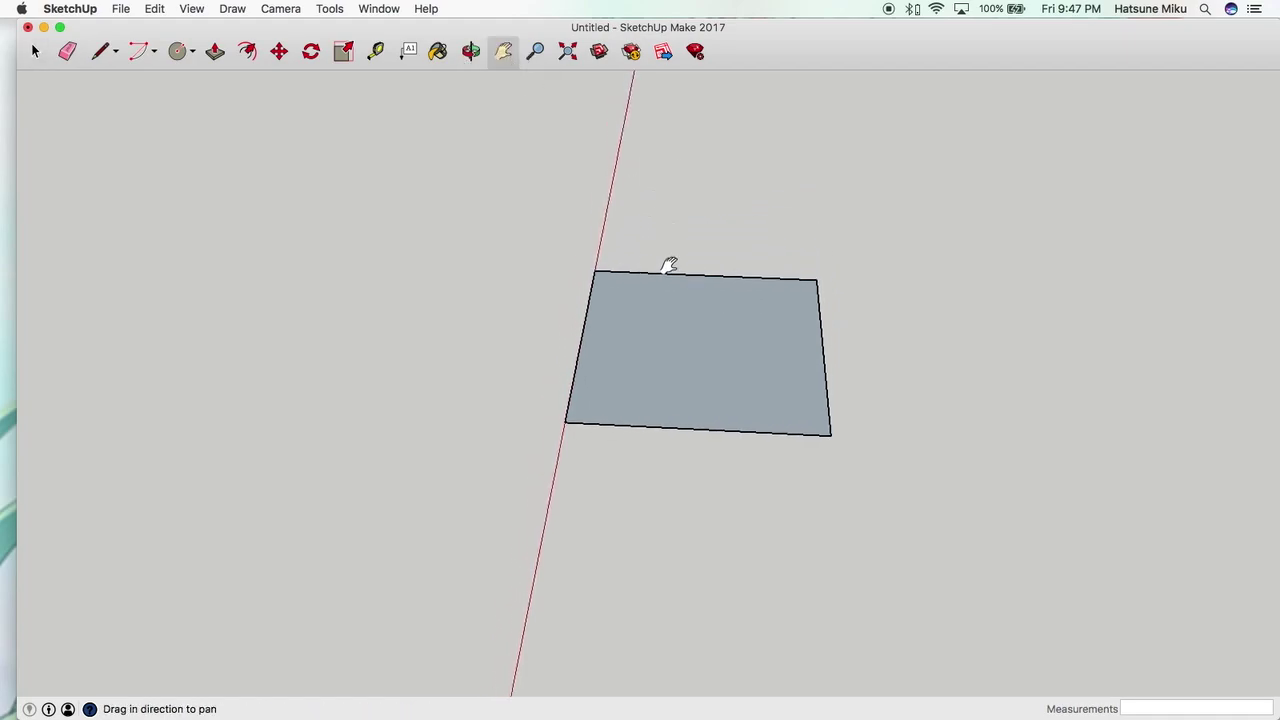
scroll(734, 283, "up", 4)
scroll(734, 283, "down", 3)
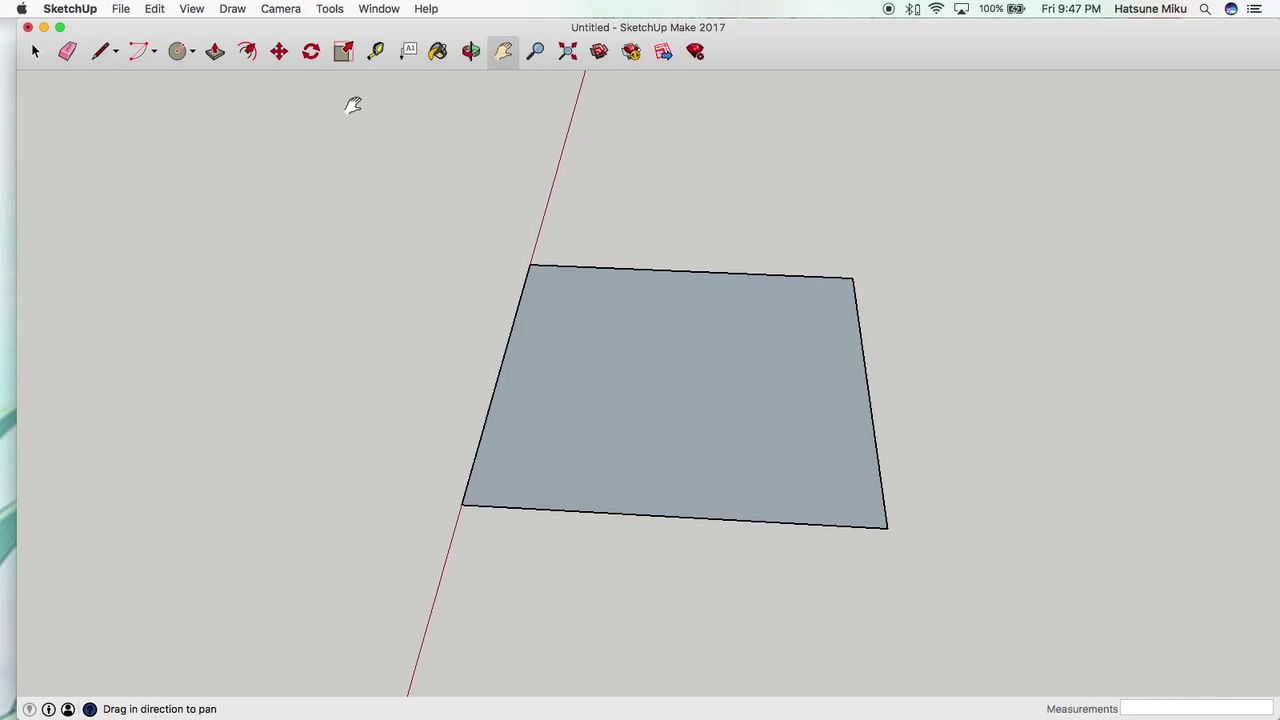
Draw lines from the top edge's midpoint to both bottom corners of the rectangle
left_click(100, 52)
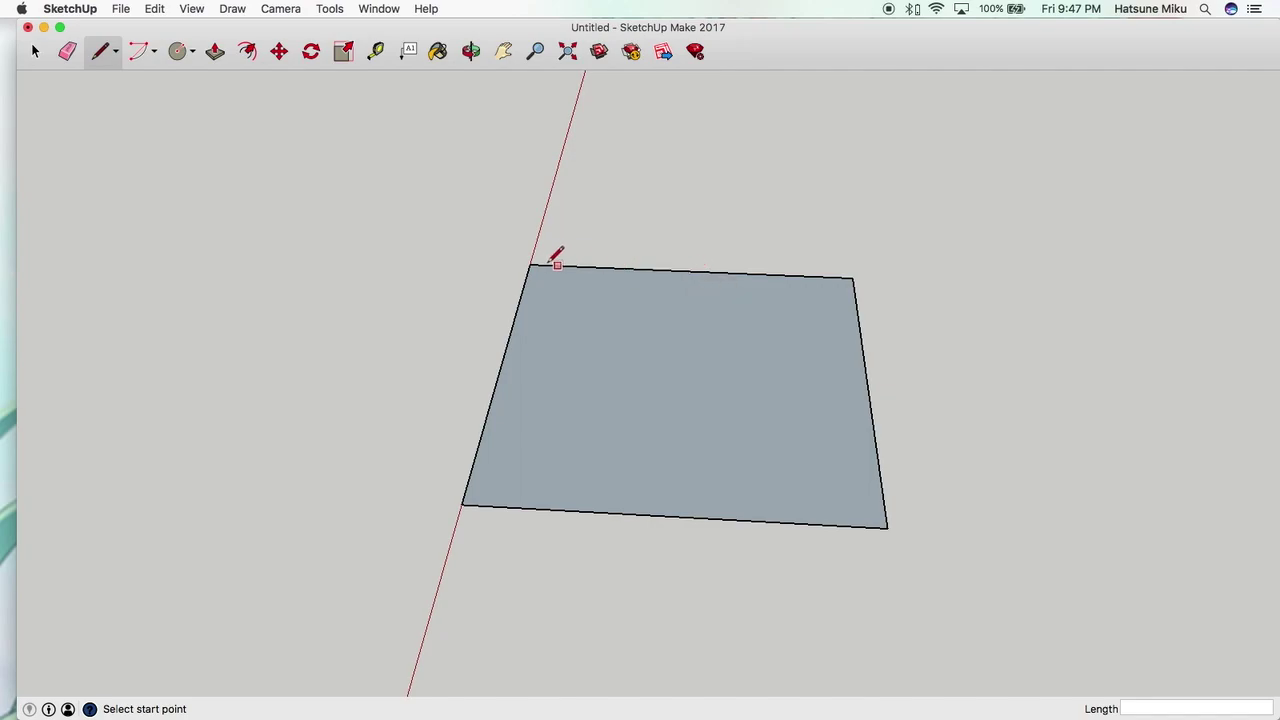
left_click(689, 271)
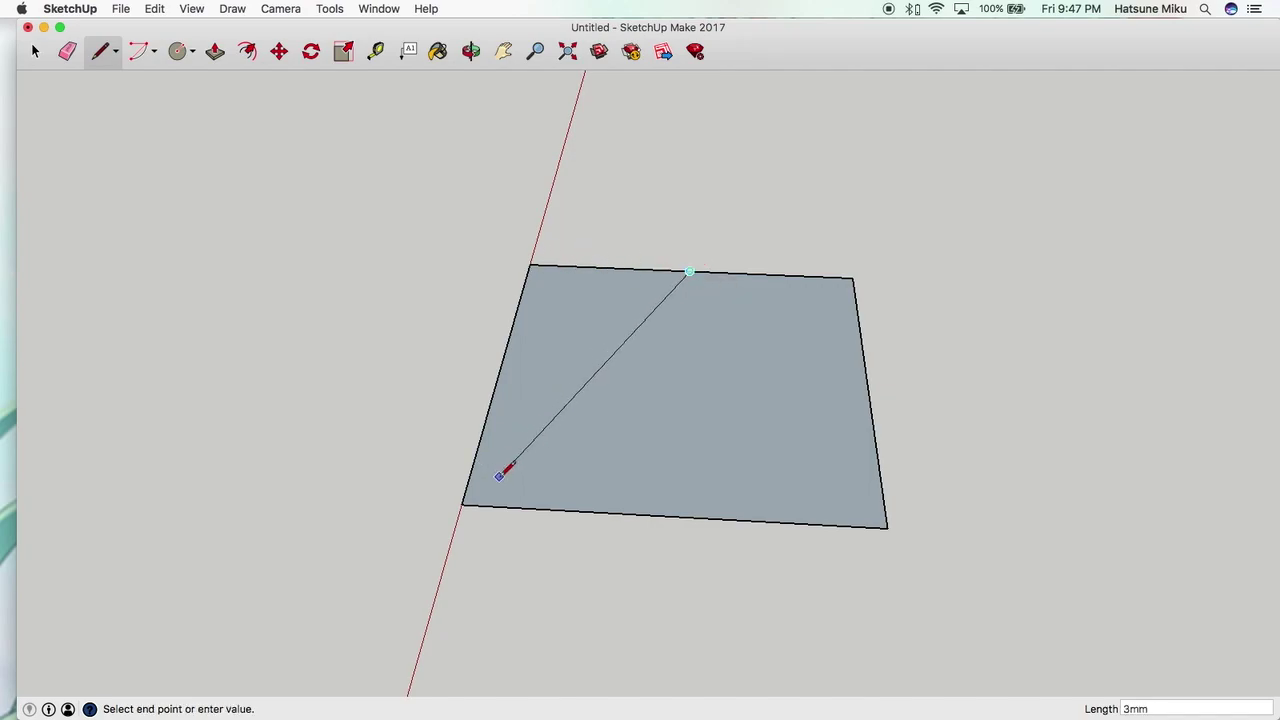
left_click(463, 504)
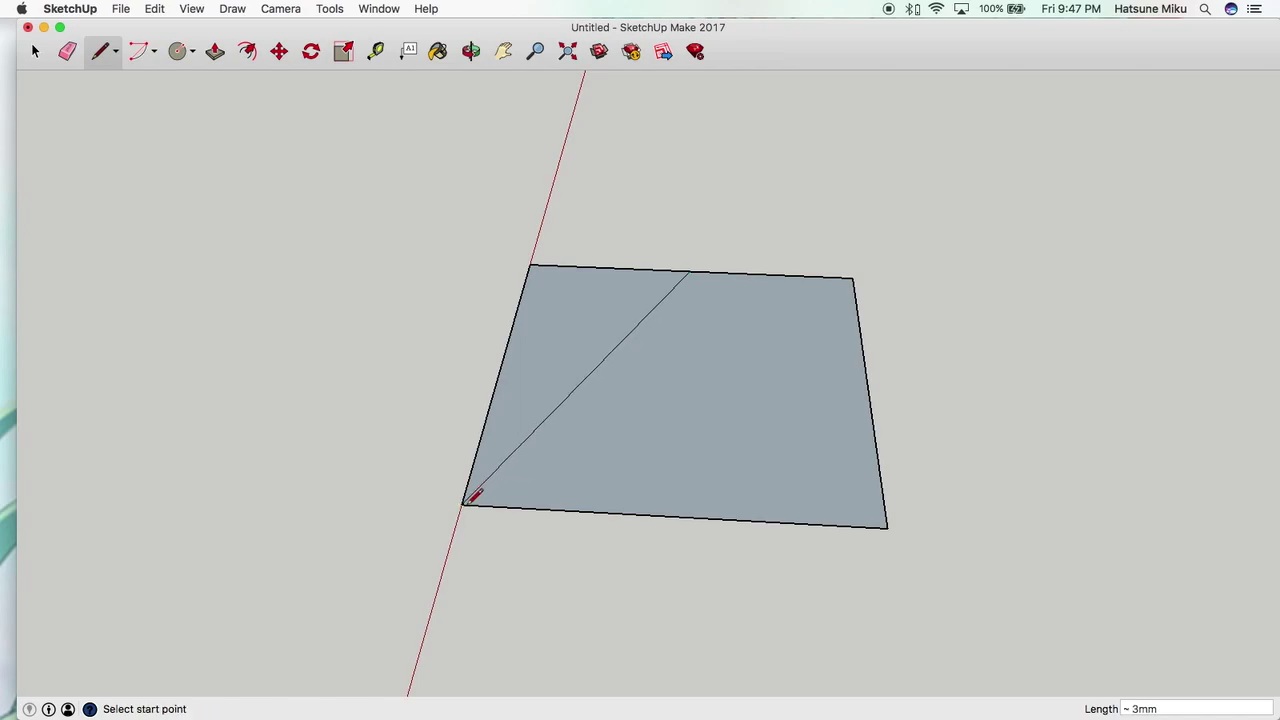
left_click(690, 272)
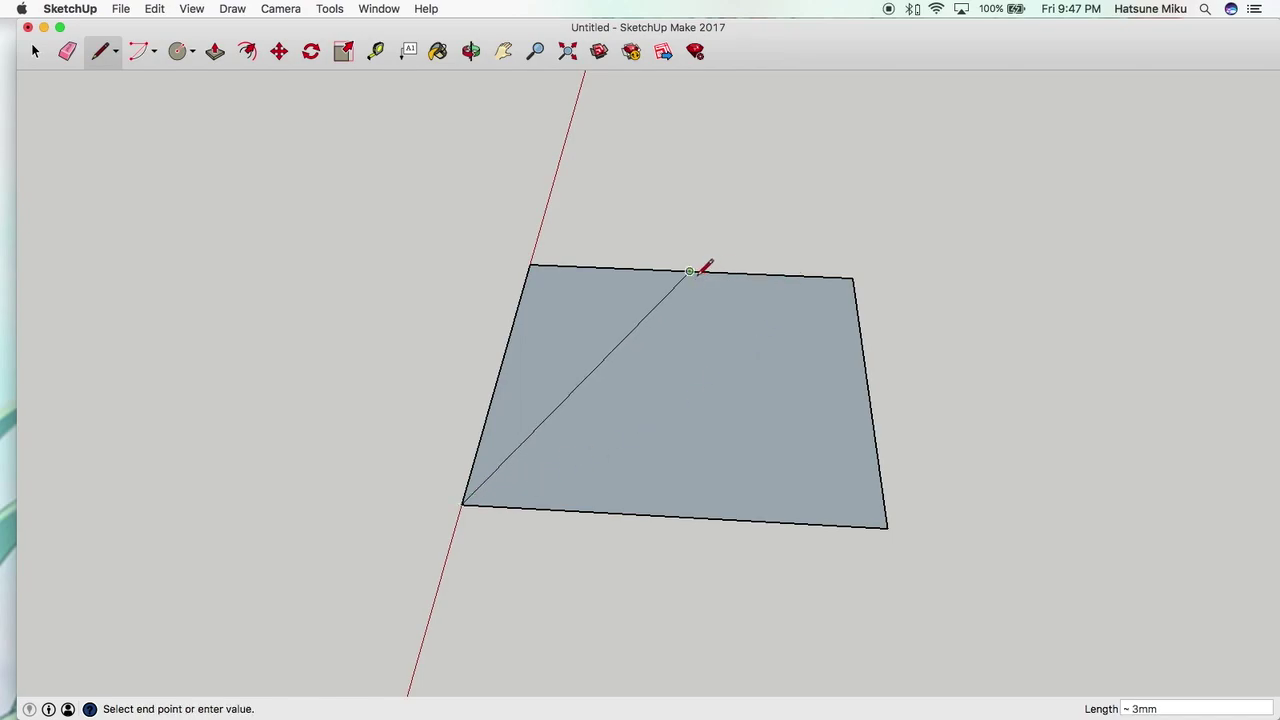
left_click(887, 527)
Add short chamfer lines near both top corners, each joined down to its bottom corner
left_click(770, 274)
left_click(867, 383)
left_click(606, 270)
left_click(501, 365)
left_click(558, 316)
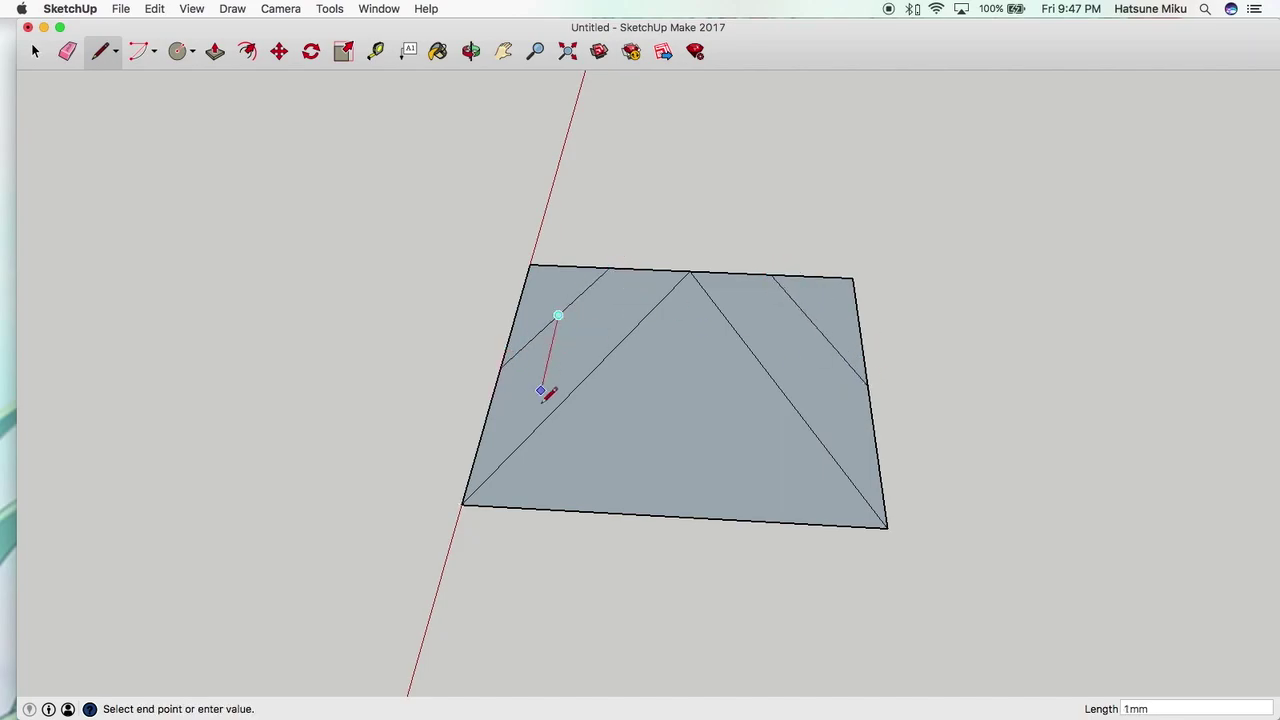
left_click(463, 505)
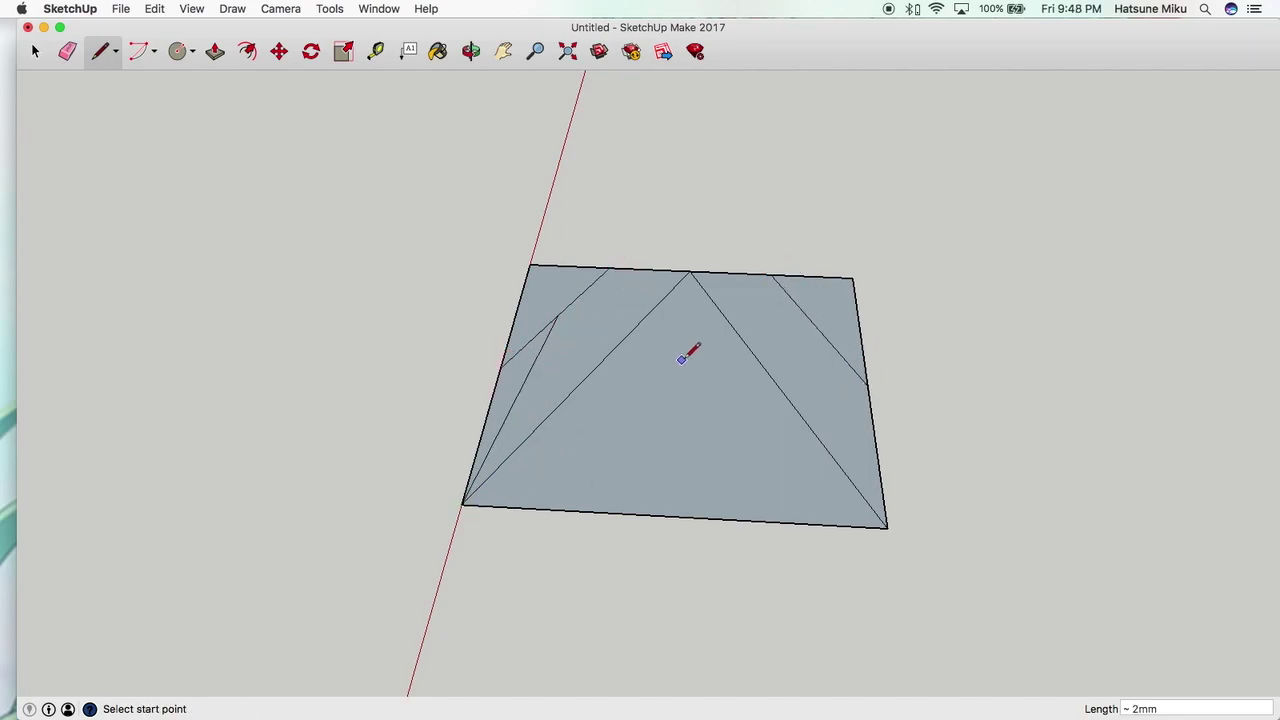
left_click(816, 327)
left_click(887, 527)
Delete both diagonal lines and the surplus edges on the right side of the tooth
left_click(34, 53)
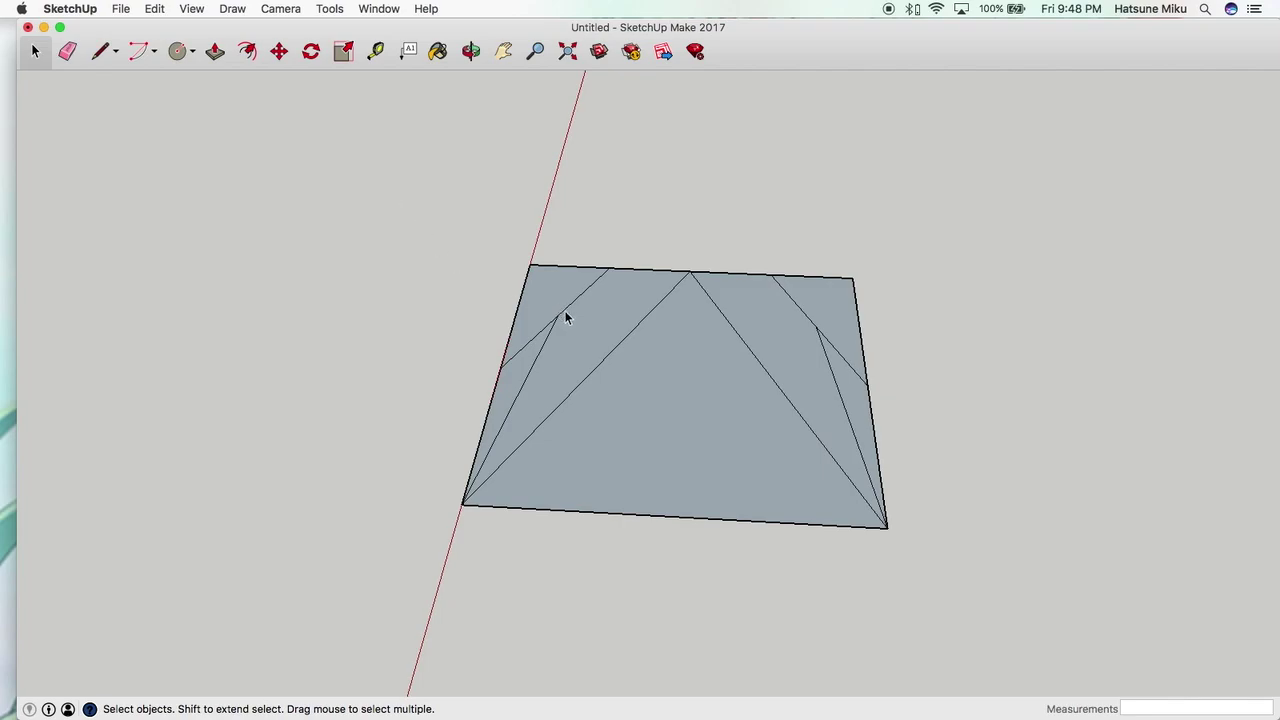
left_click(615, 347)
key("Delete")
left_click(738, 345)
left_click(745, 347)
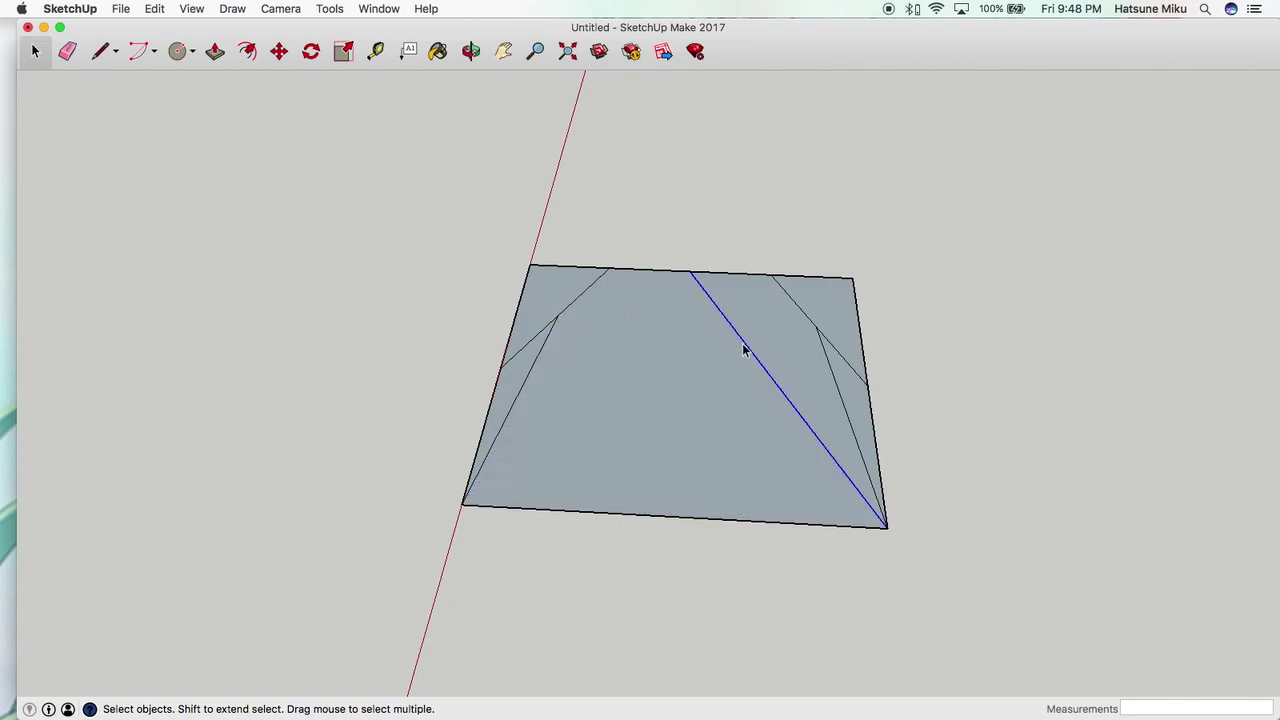
key("Delete")
left_click(871, 401)
key("Delete")
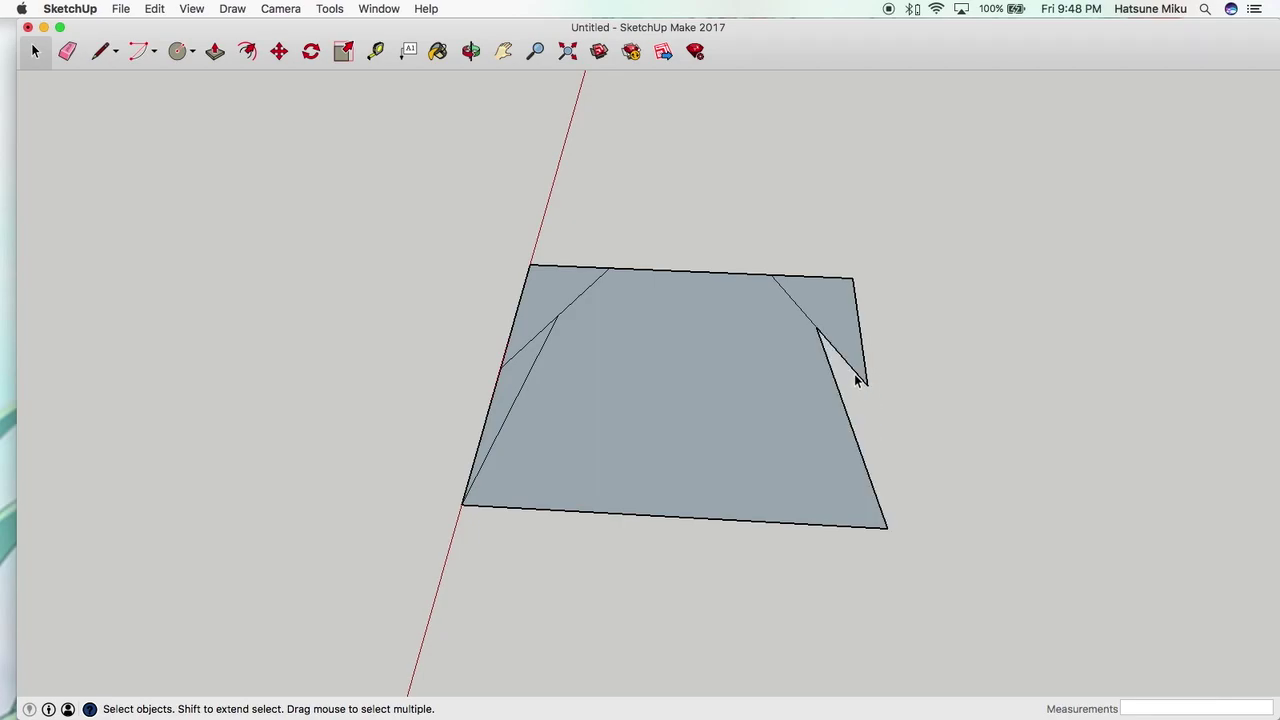
key("Delete")
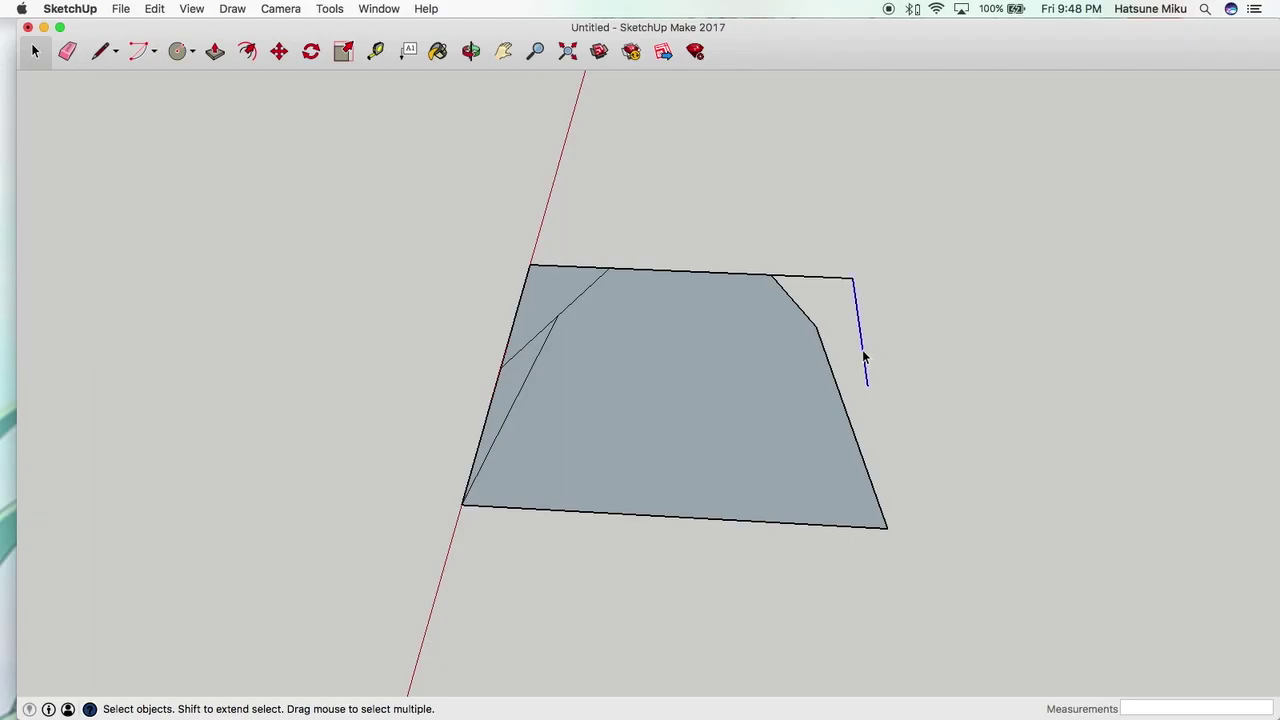
key("Delete")
Delete the stray left-corner edges and the bottom edge, leaving an open tooth outline
left_click(565, 268)
key("Delete")
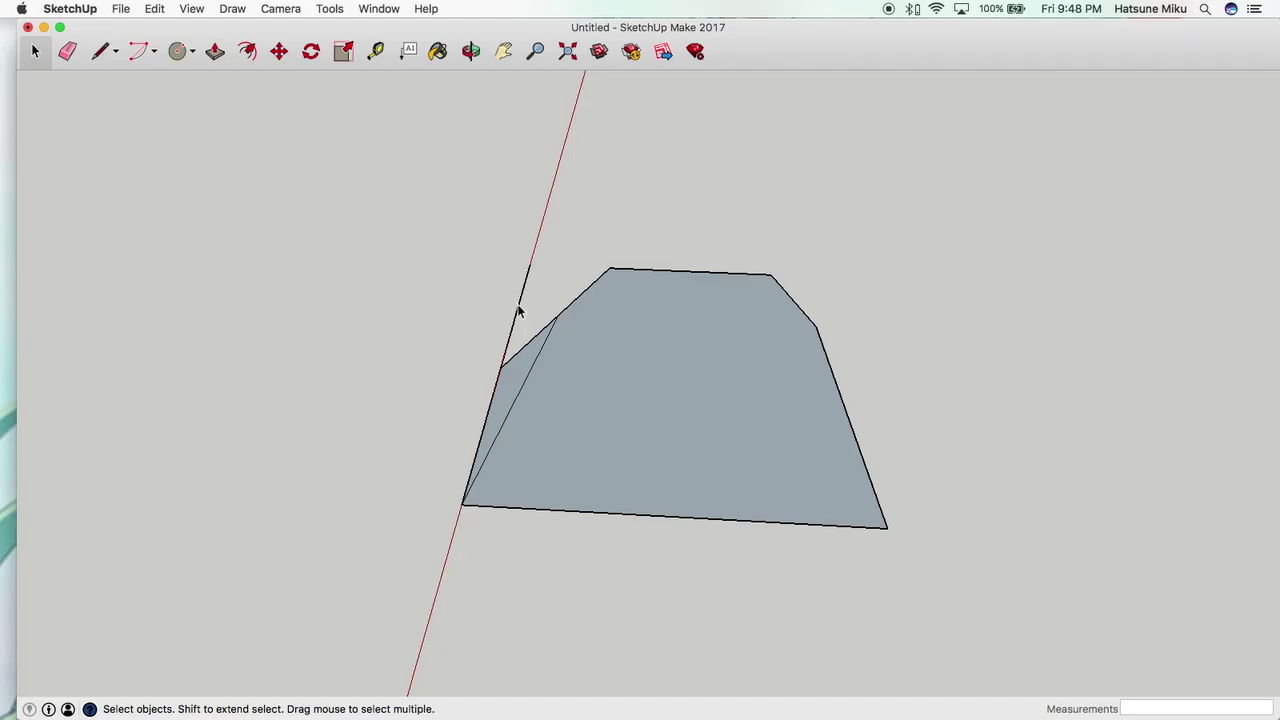
left_click(518, 312)
key("Delete")
left_click(497, 383)
key("Delete")
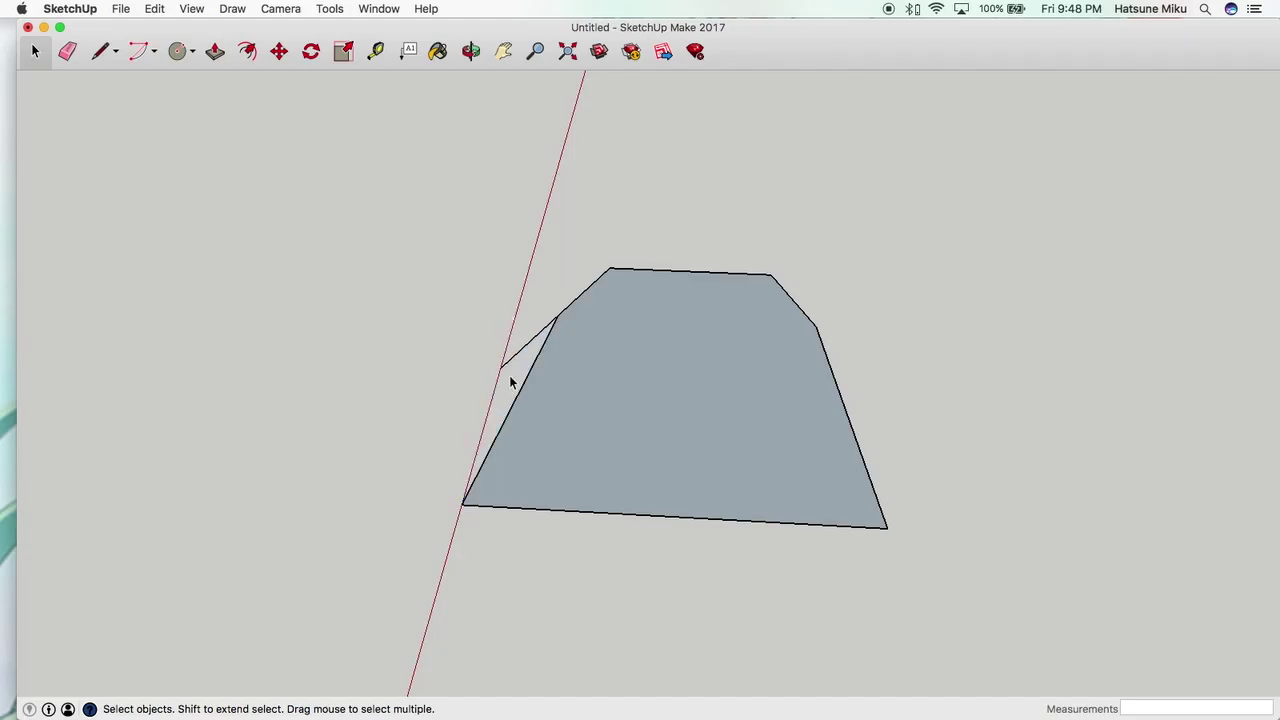
left_click(518, 352)
key("Delete")
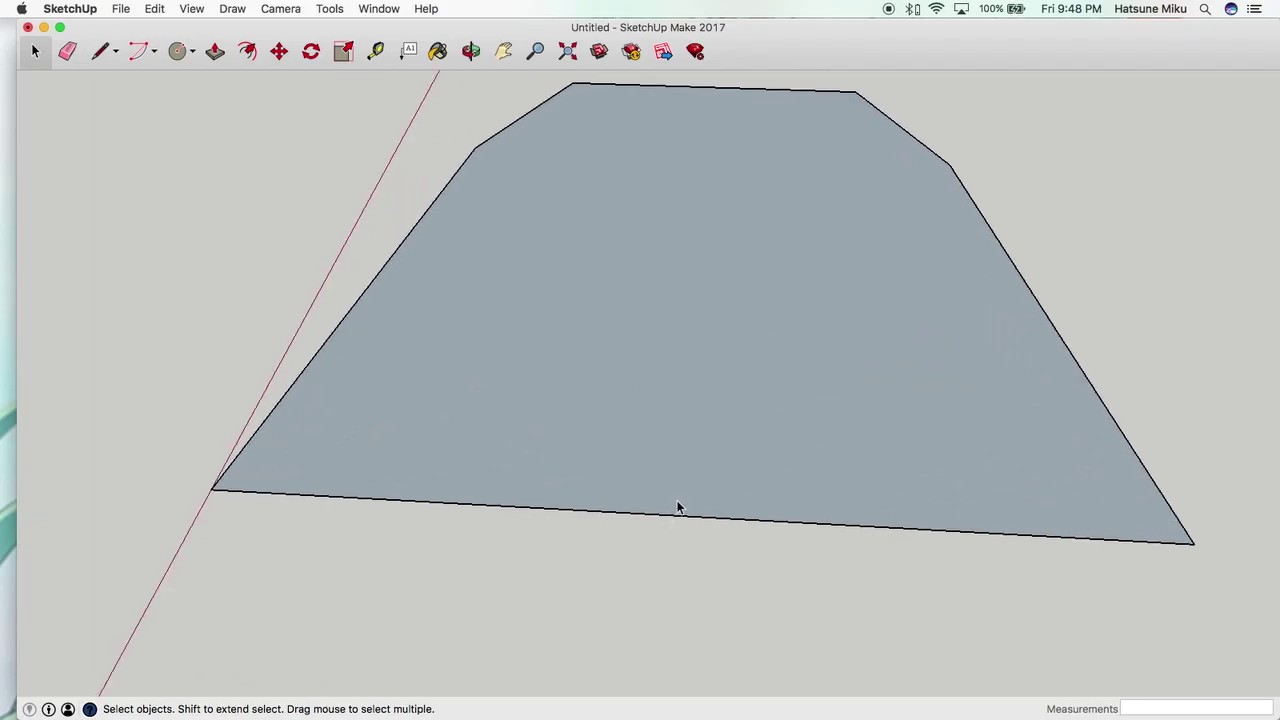
scroll(677, 507, "down", 10)
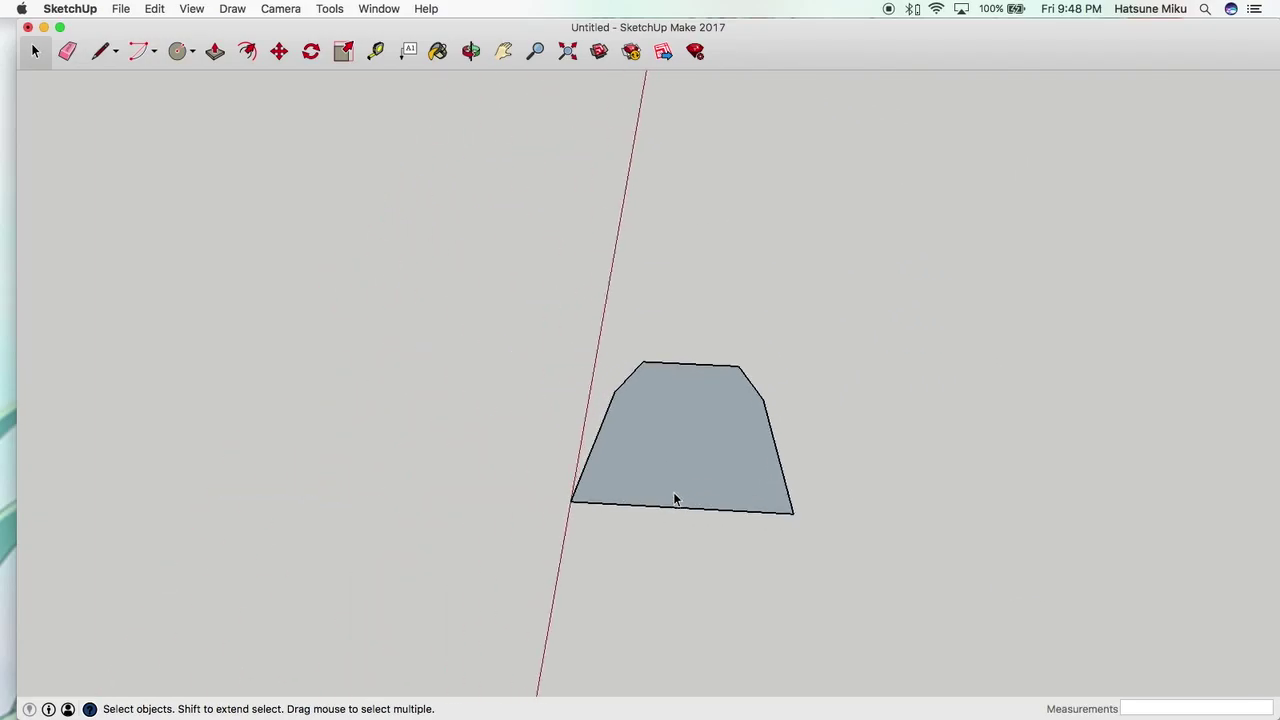
scroll(675, 503, "up", 1)
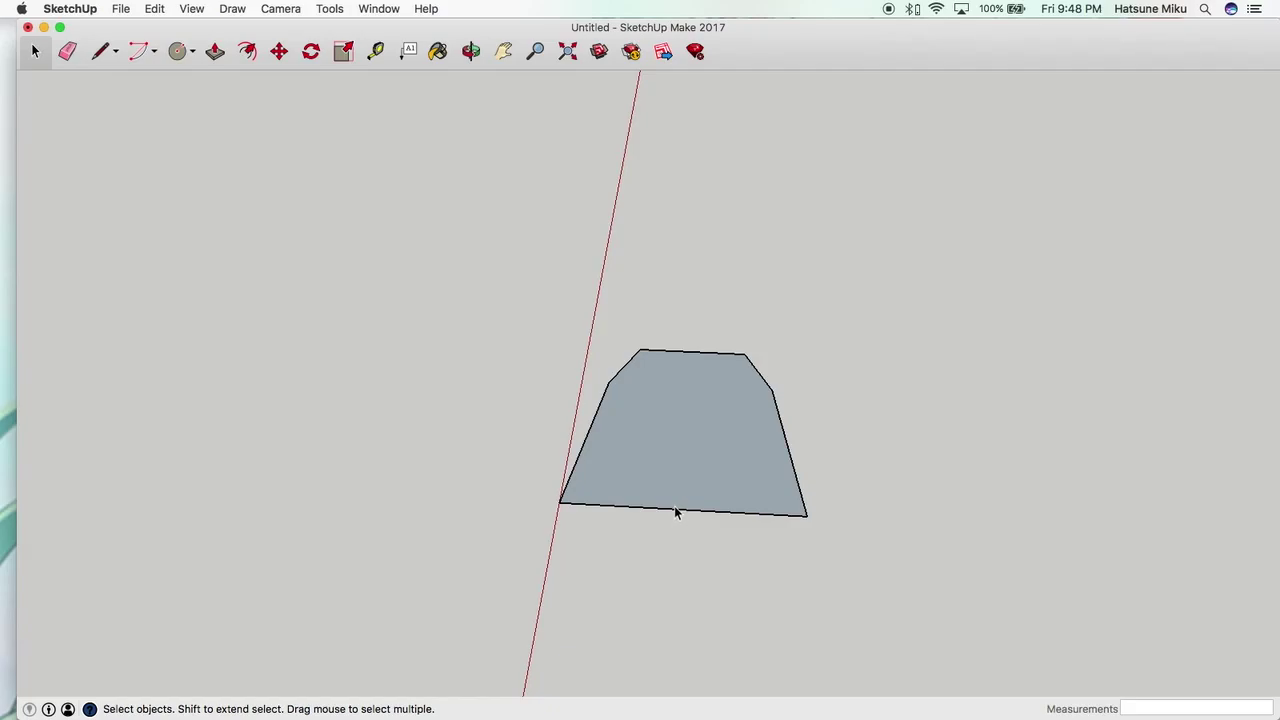
key("Delete")
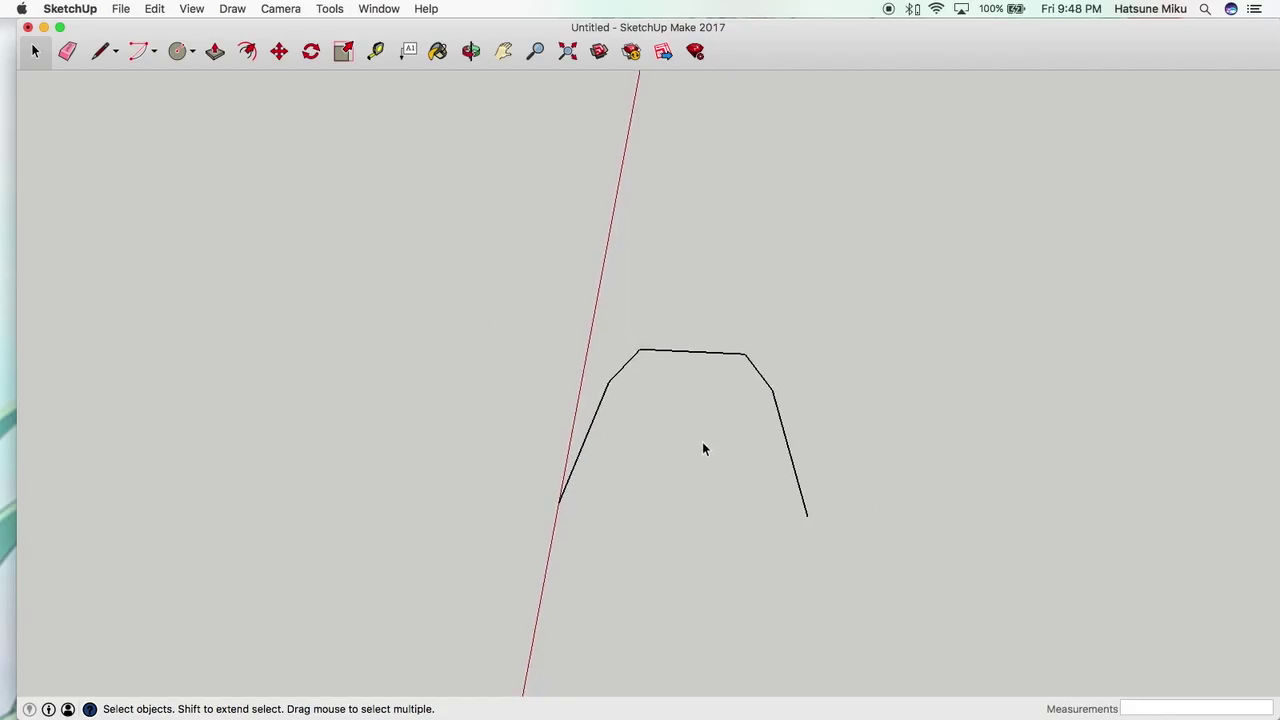
middle_click_drag(603, 251, 546, 359)
Window-select the whole tooth outline and pan to show it beside the centre circle
scroll(546, 359, "up", 5)
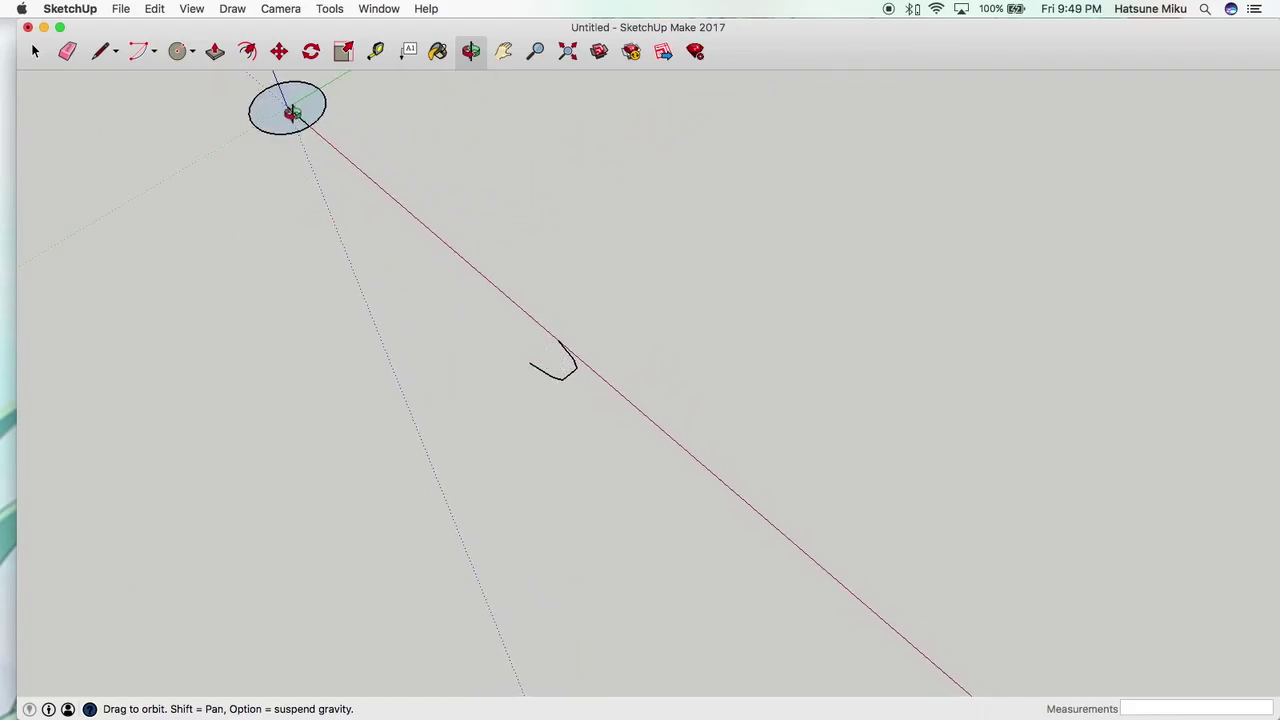
left_click(35, 51)
left_click_drag(480, 318, 645, 453)
left_click_drag(263, 118, 378, 204)
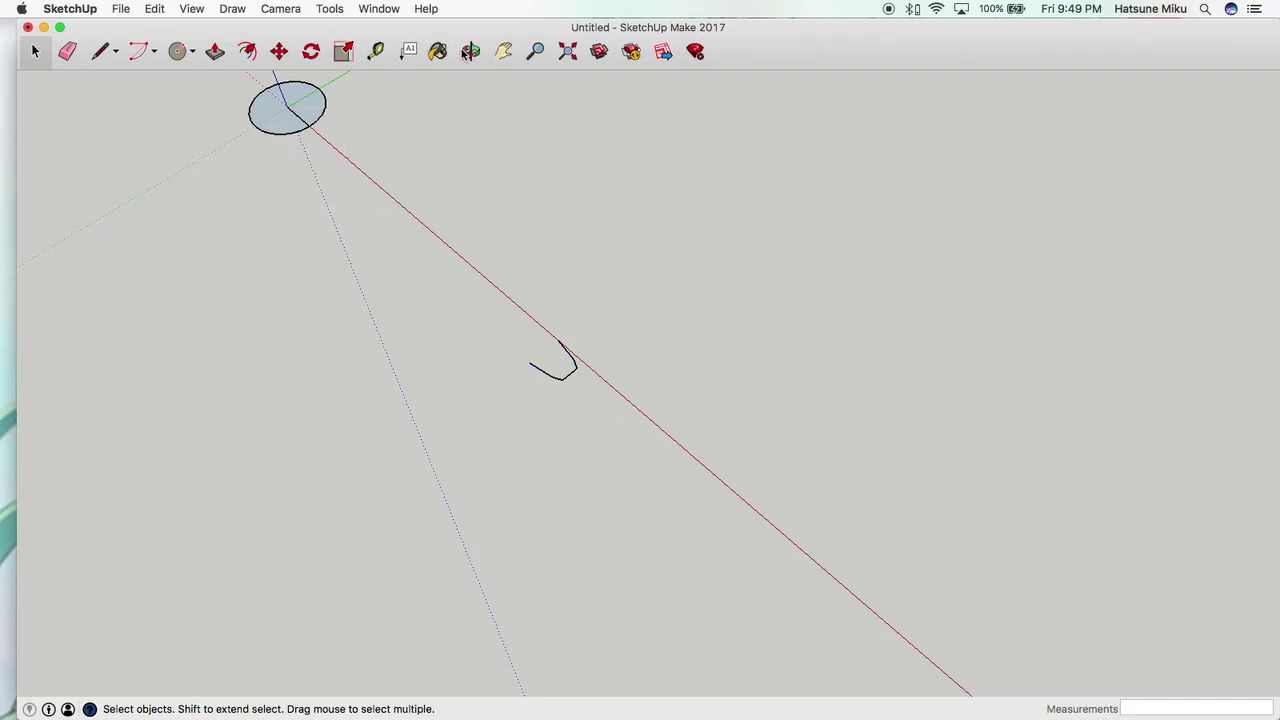
left_click_drag(506, 342, 718, 444)
left_click(503, 51)
left_click_drag(264, 140, 526, 289)
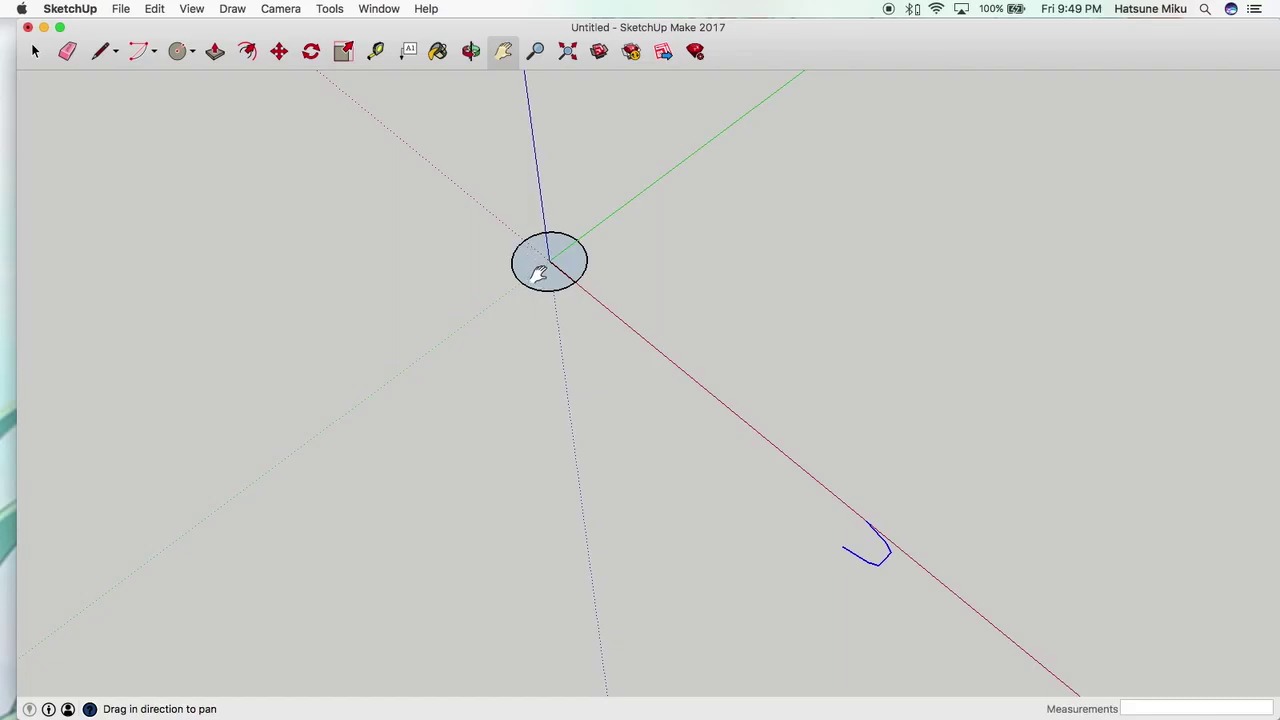
Rotate-copy the tooth 360° about the circle's centre, with the baseline along the red axis
left_click(311, 51)
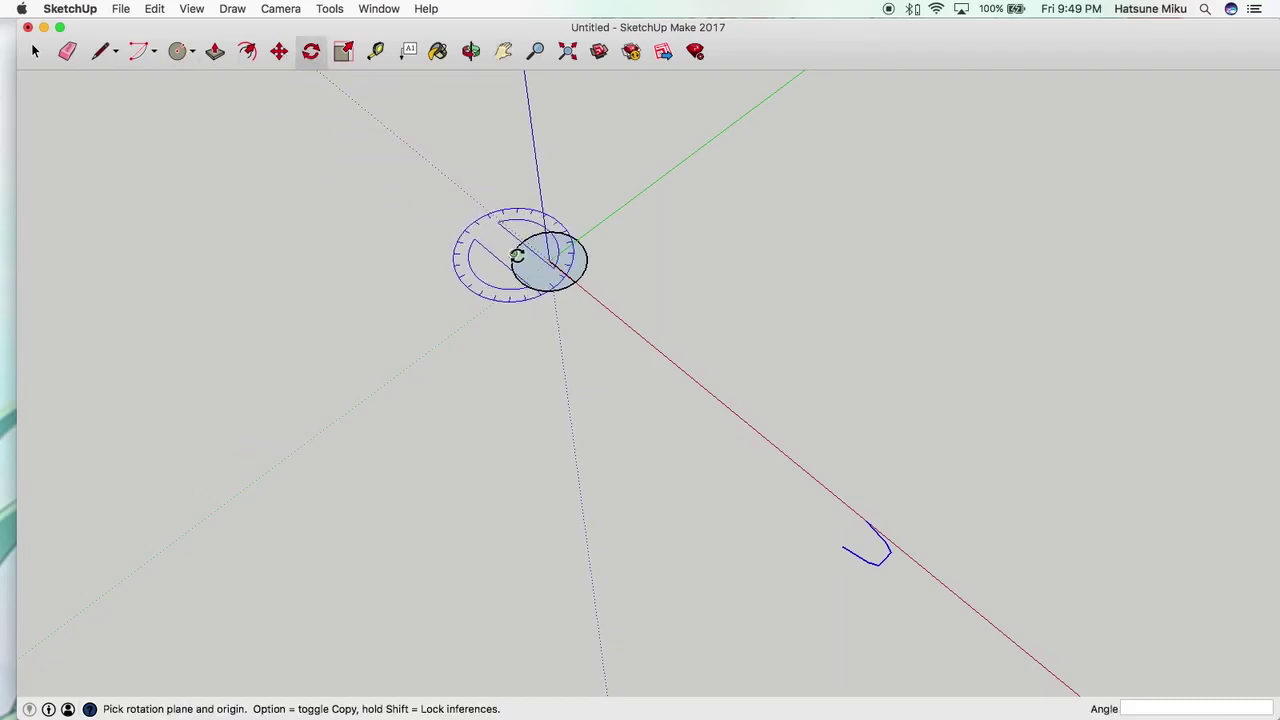
left_click(549, 262)
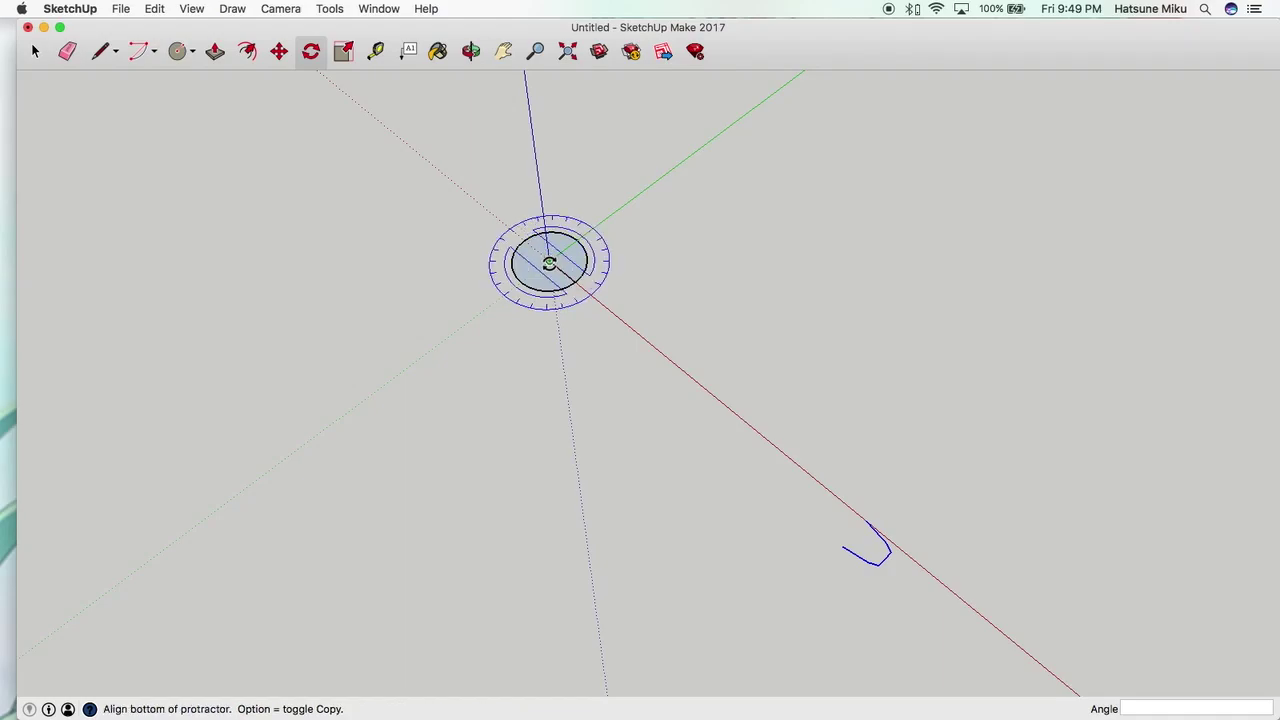
left_click(760, 431)
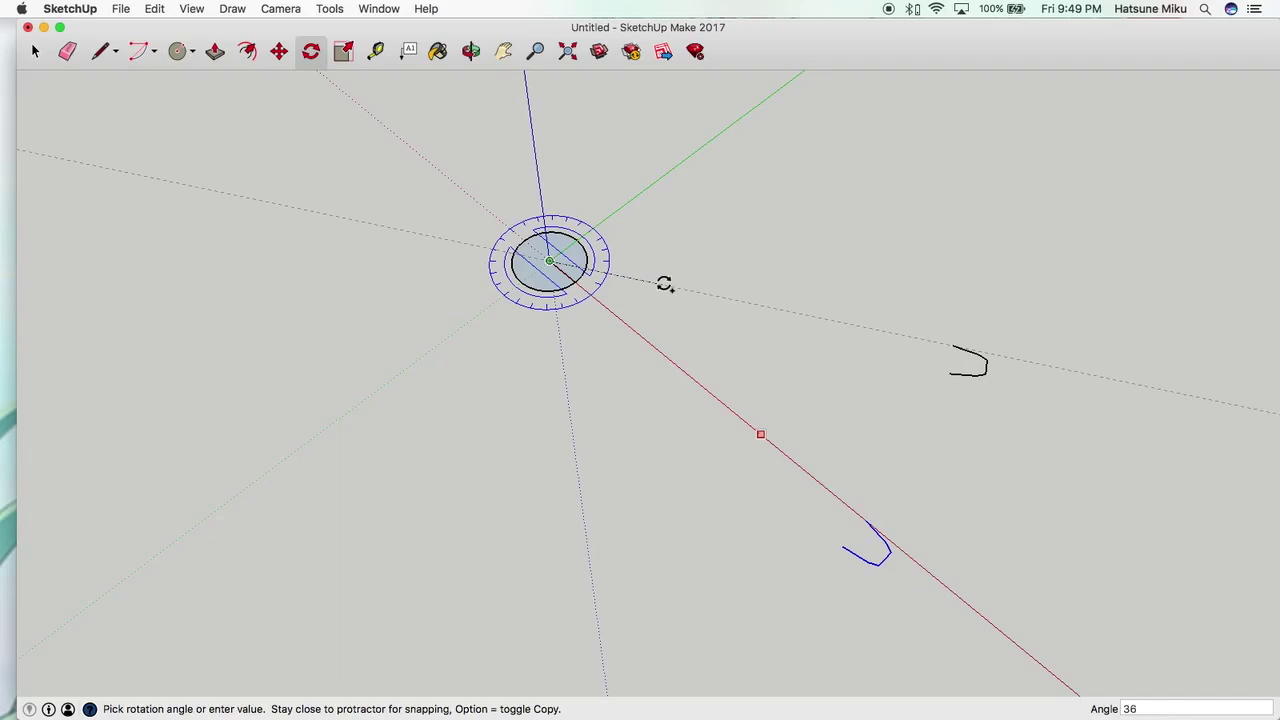
key("Escape")
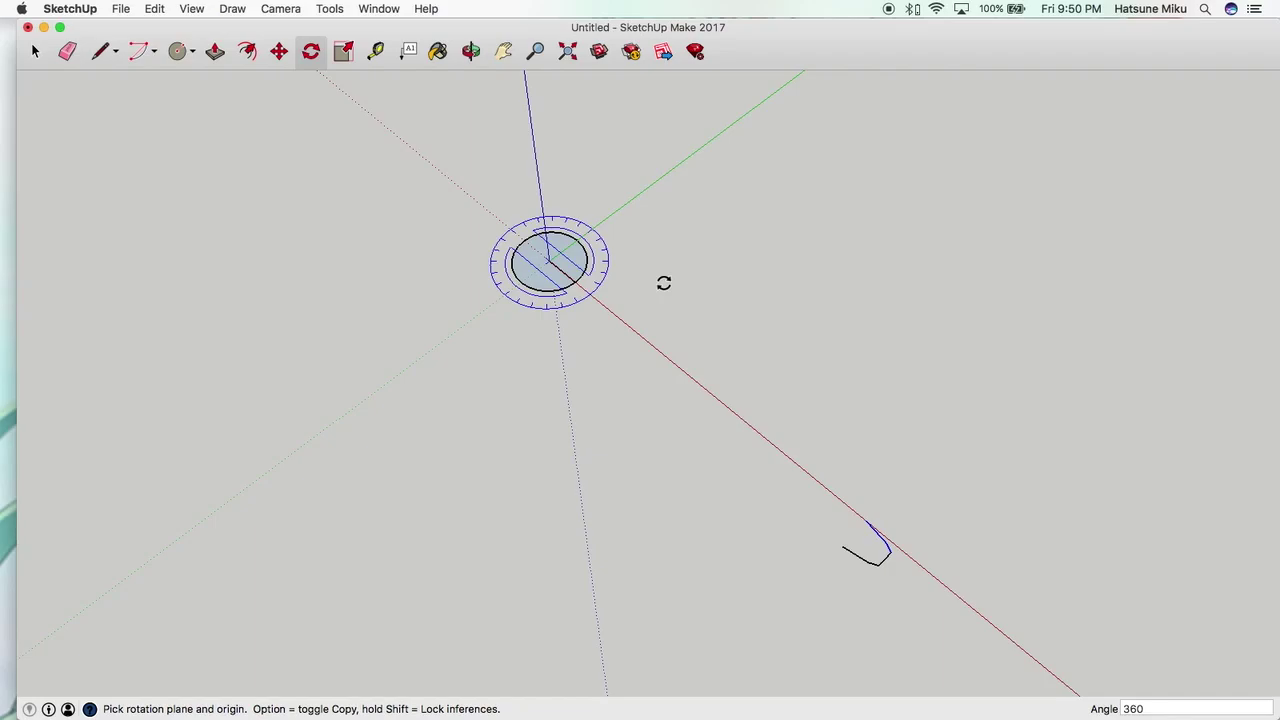
Divide the rotated copy into 30 evenly spaced tooth copies around the centre
type("/")
key("Return")
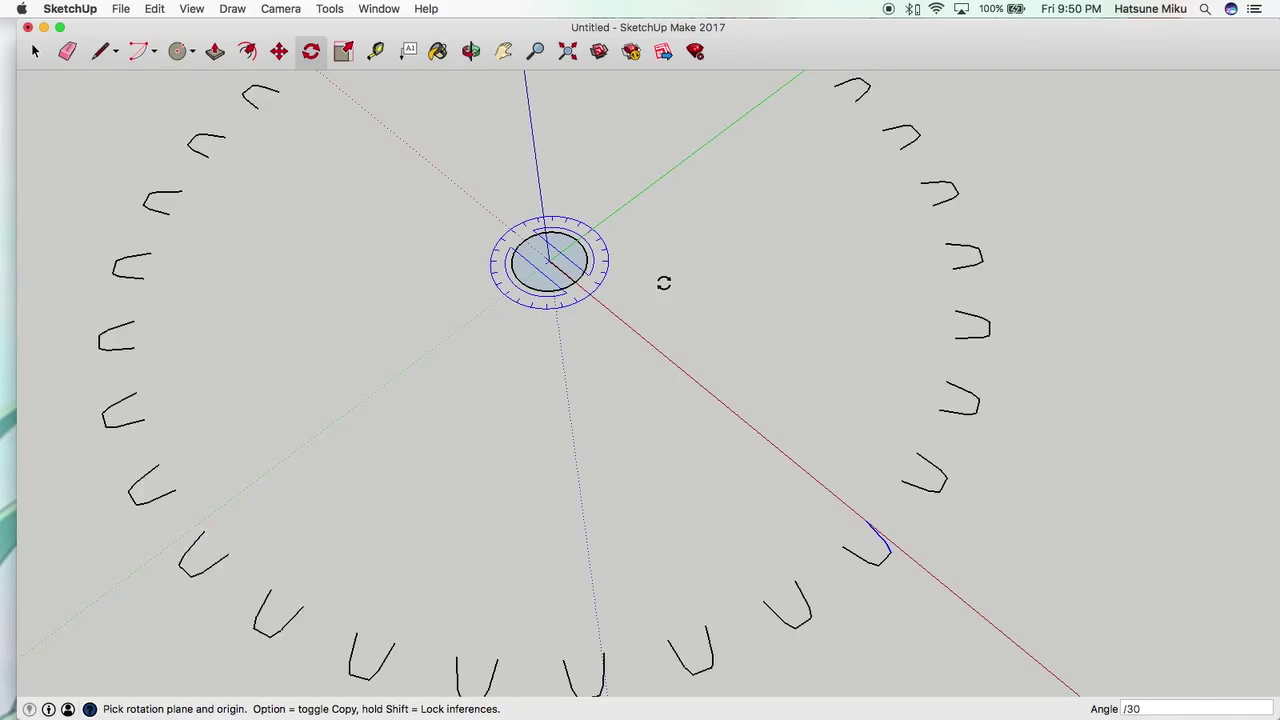
scroll(729, 414, "down", 5)
scroll(729, 414, "up", 5)
scroll(729, 416, "down", 3)
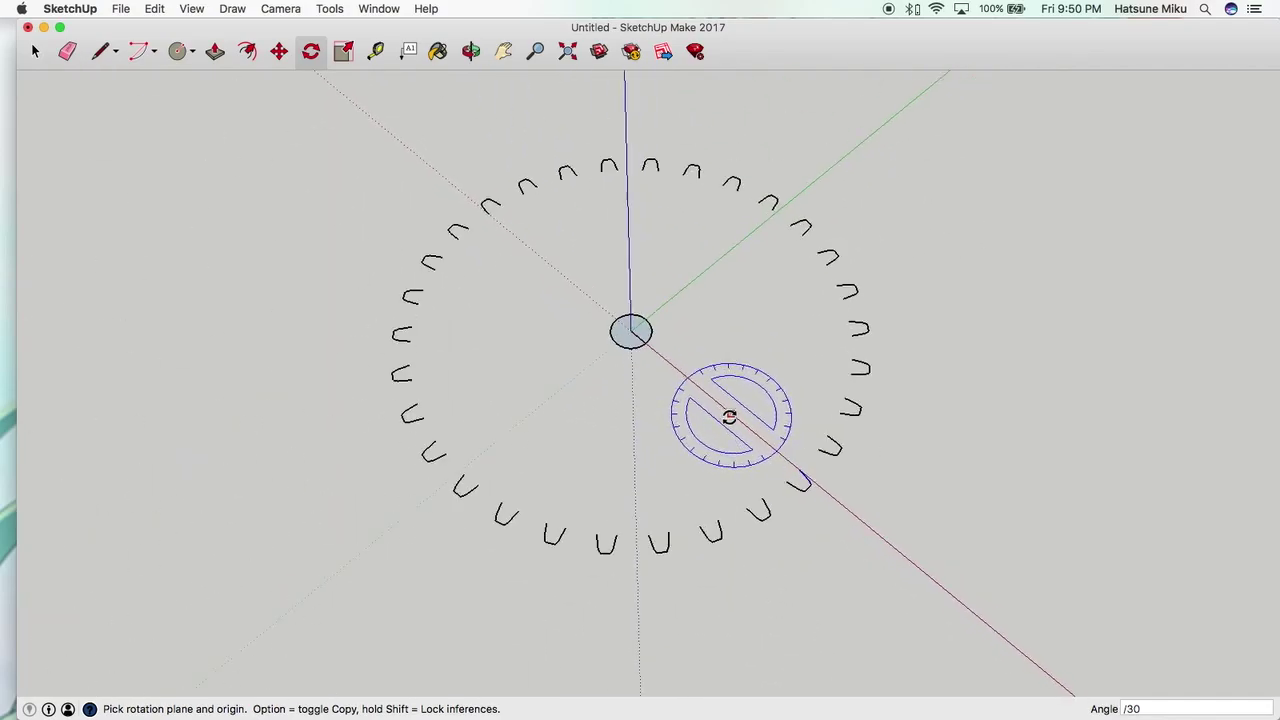
scroll(729, 416, "up", 1)
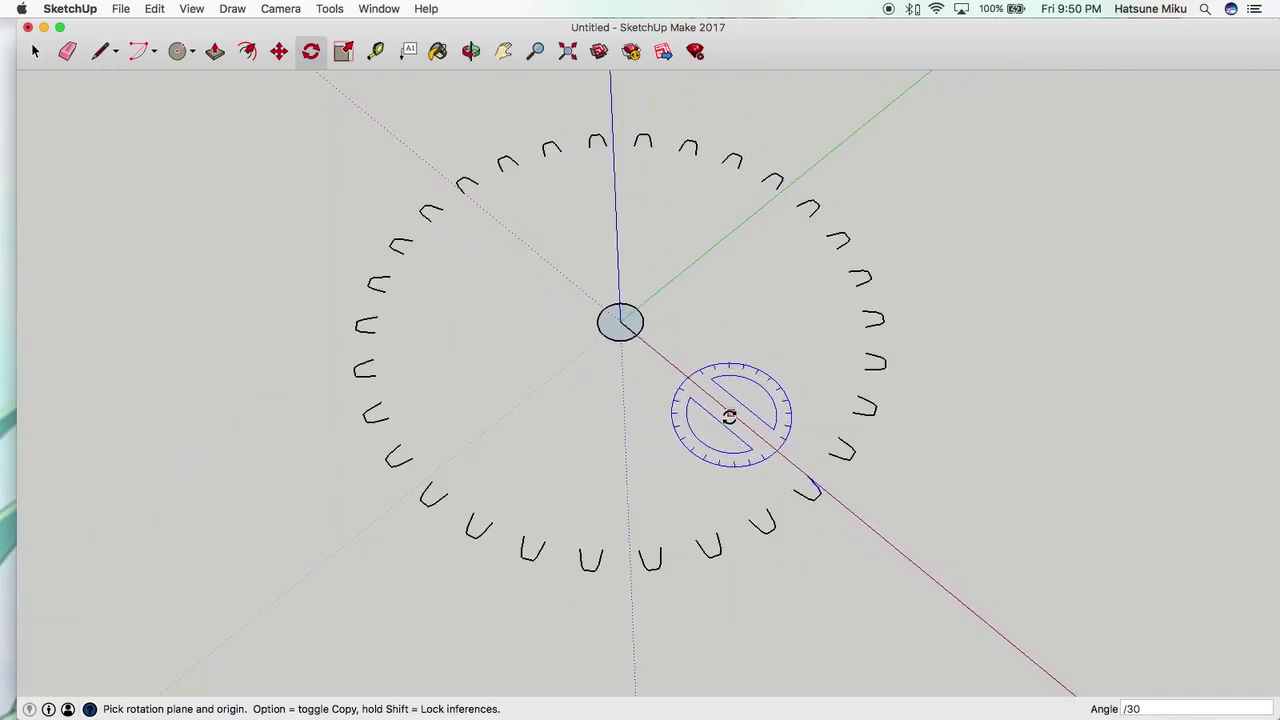
Draw a trial line joining two teeth, then undo it and the ring of copies
left_click(100, 51)
left_click(660, 546)
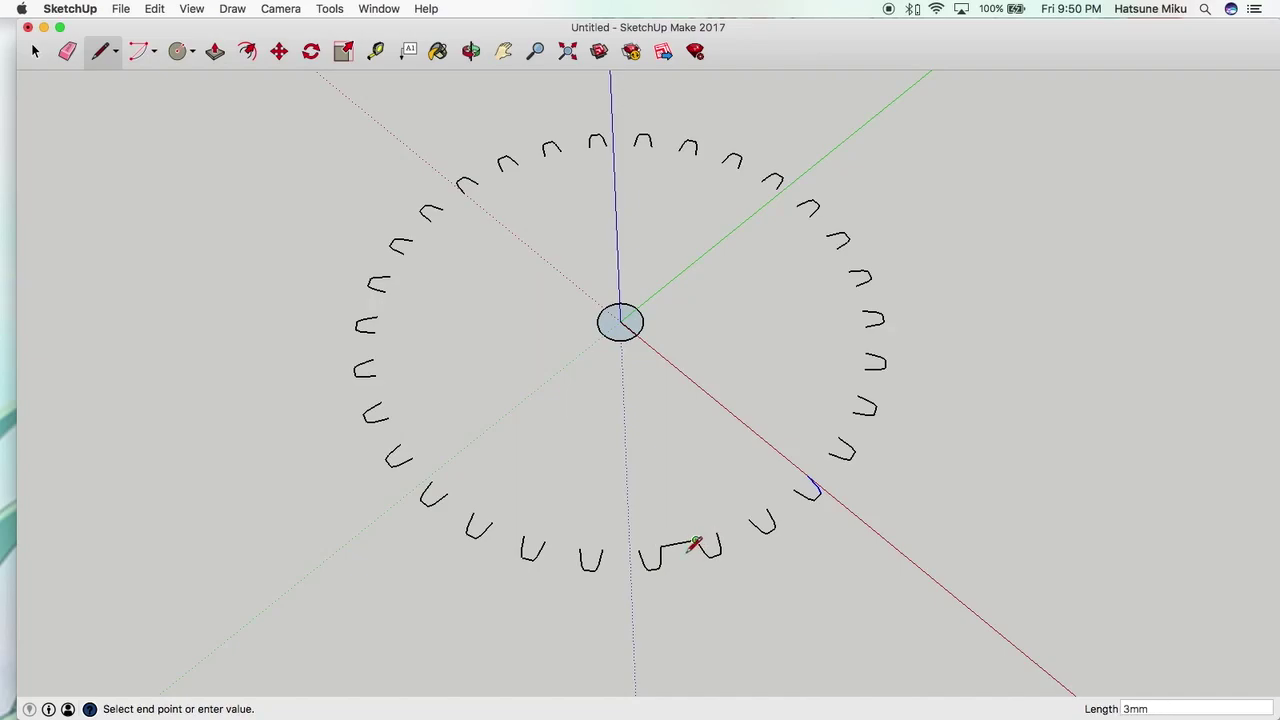
left_click(696, 541)
key("super+z")
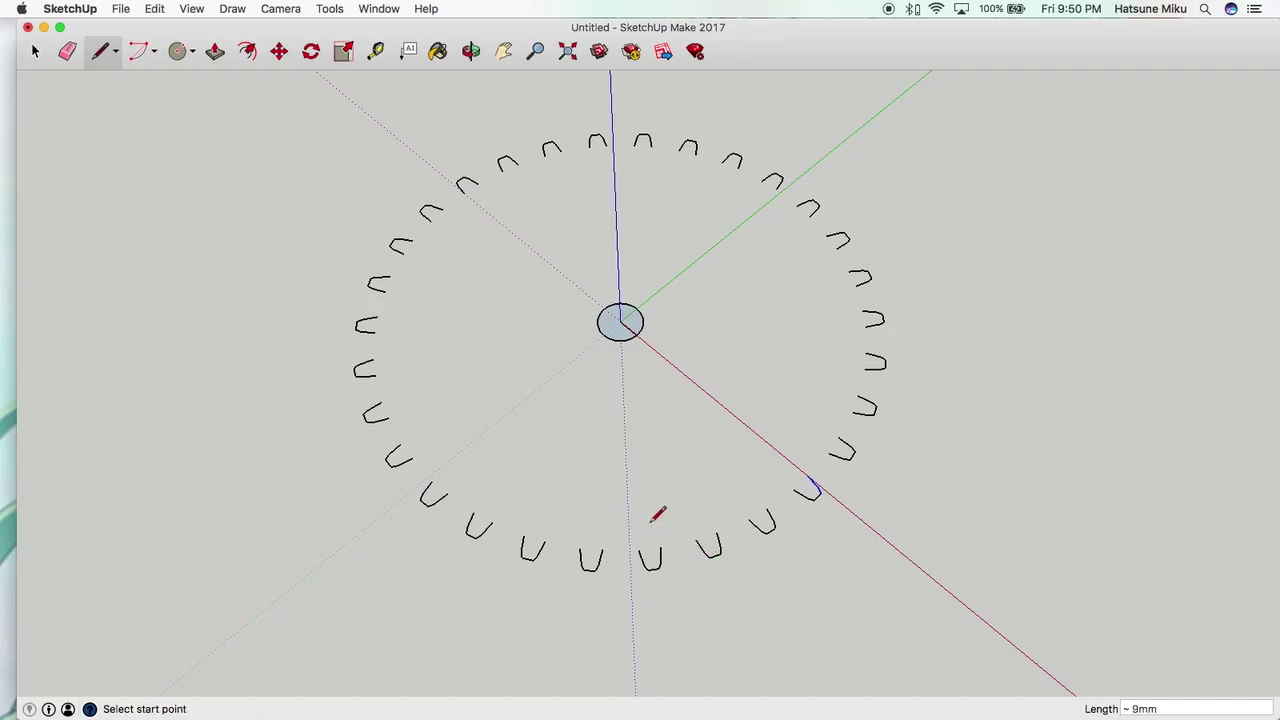
key("super+z")
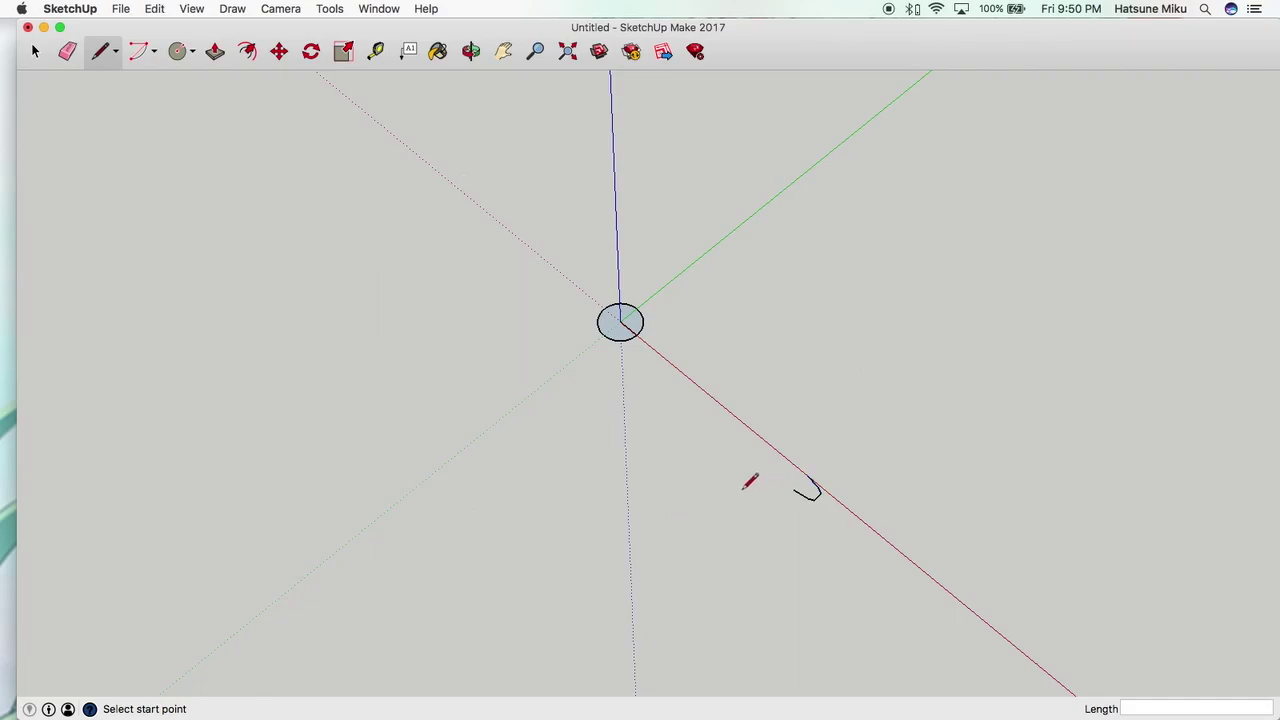
Rotate-copy the U-shaped tooth around the origin through 360° divided by 40 to make 40 teeth
left_click(35, 51)
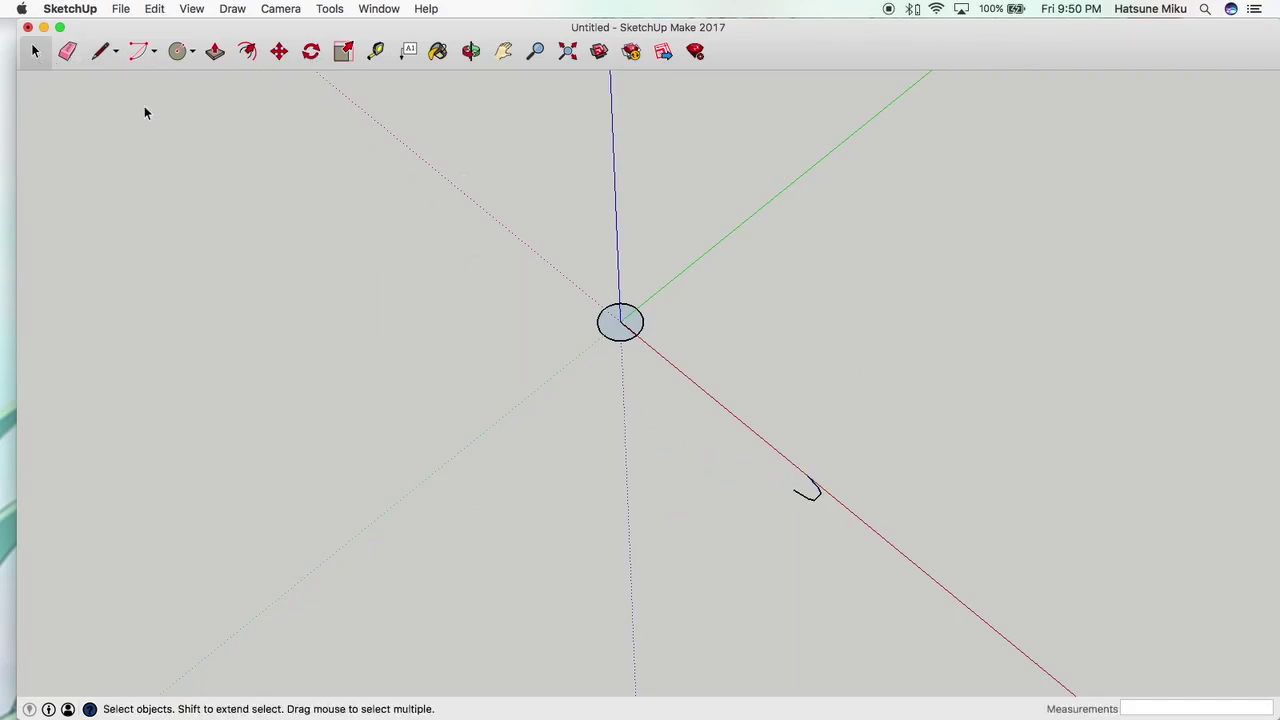
left_click_drag(743, 407, 935, 578)
left_click(311, 52)
left_click(620, 321)
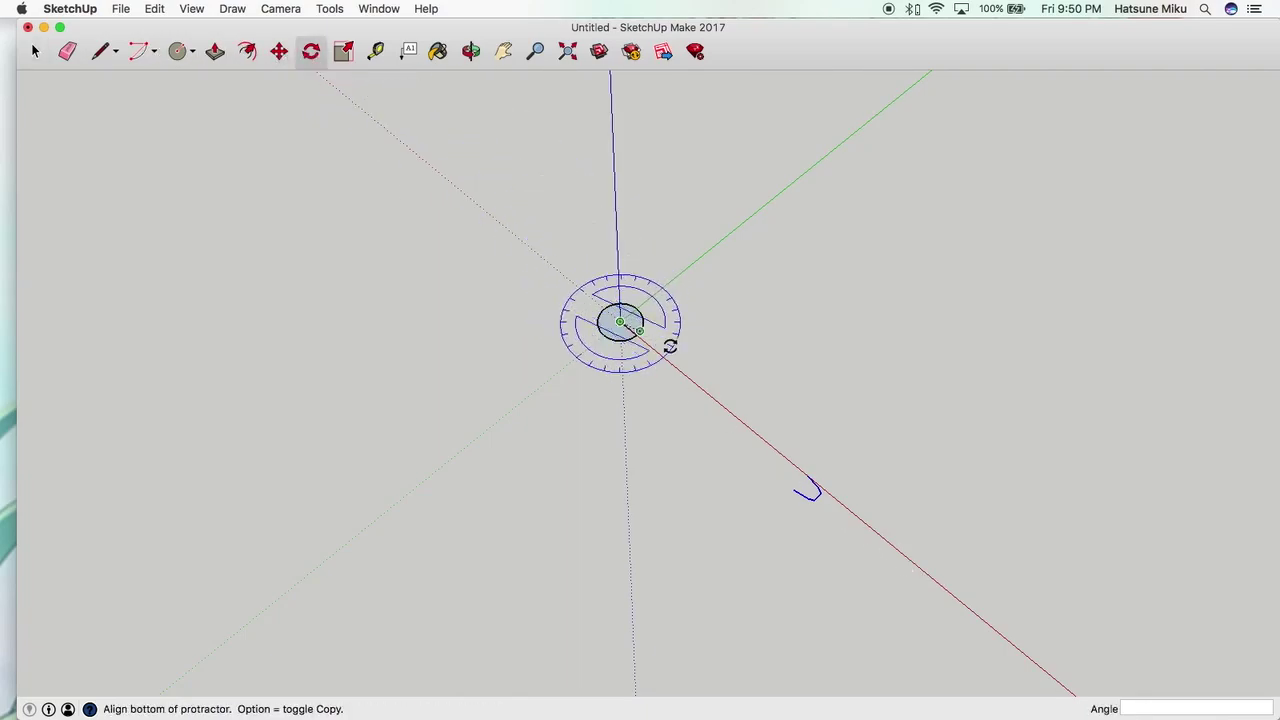
left_click(712, 396)
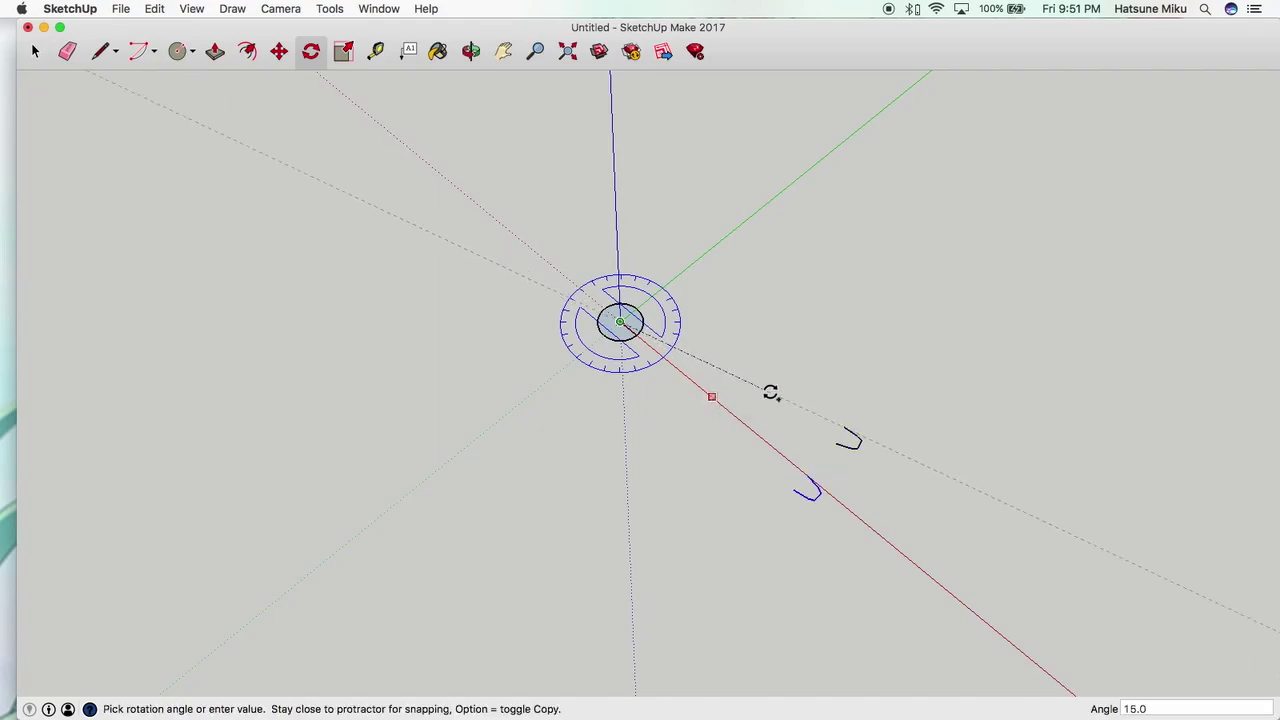
type("360")
key("Return")
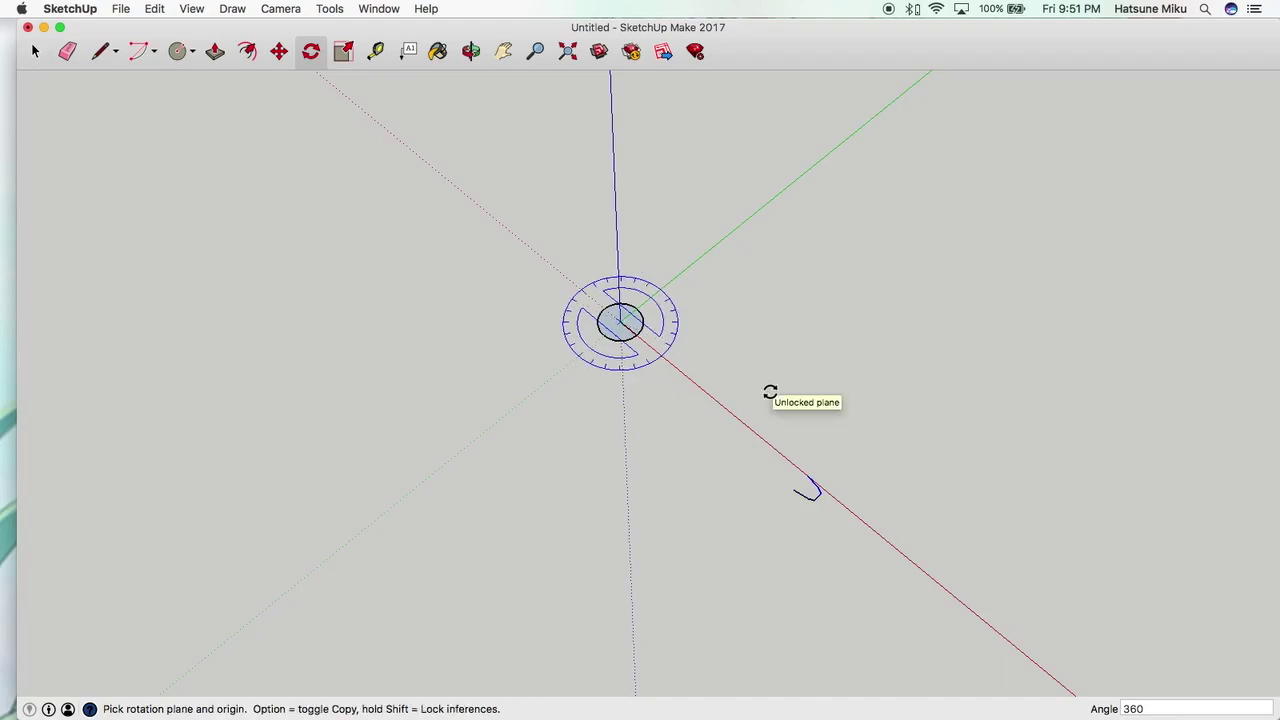
type("/40")
key("Return")
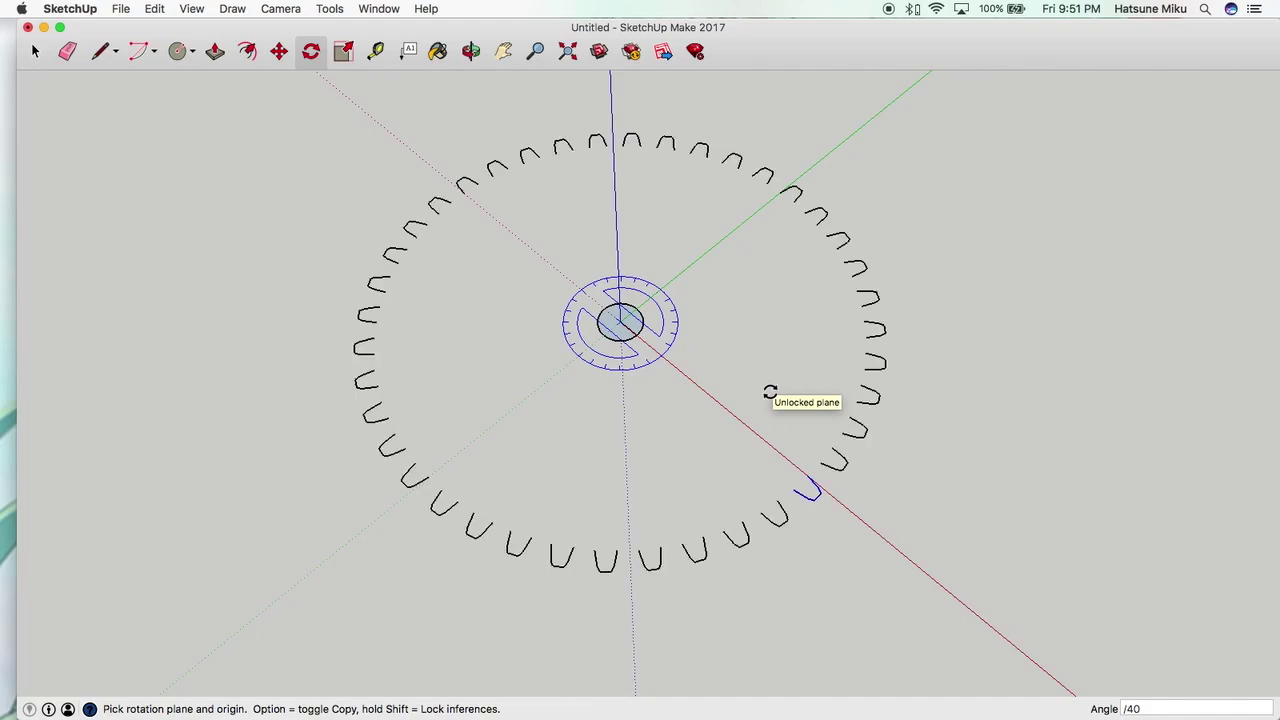
Draw lines joining the loose ends of the bottom teeth
left_click(93, 55)
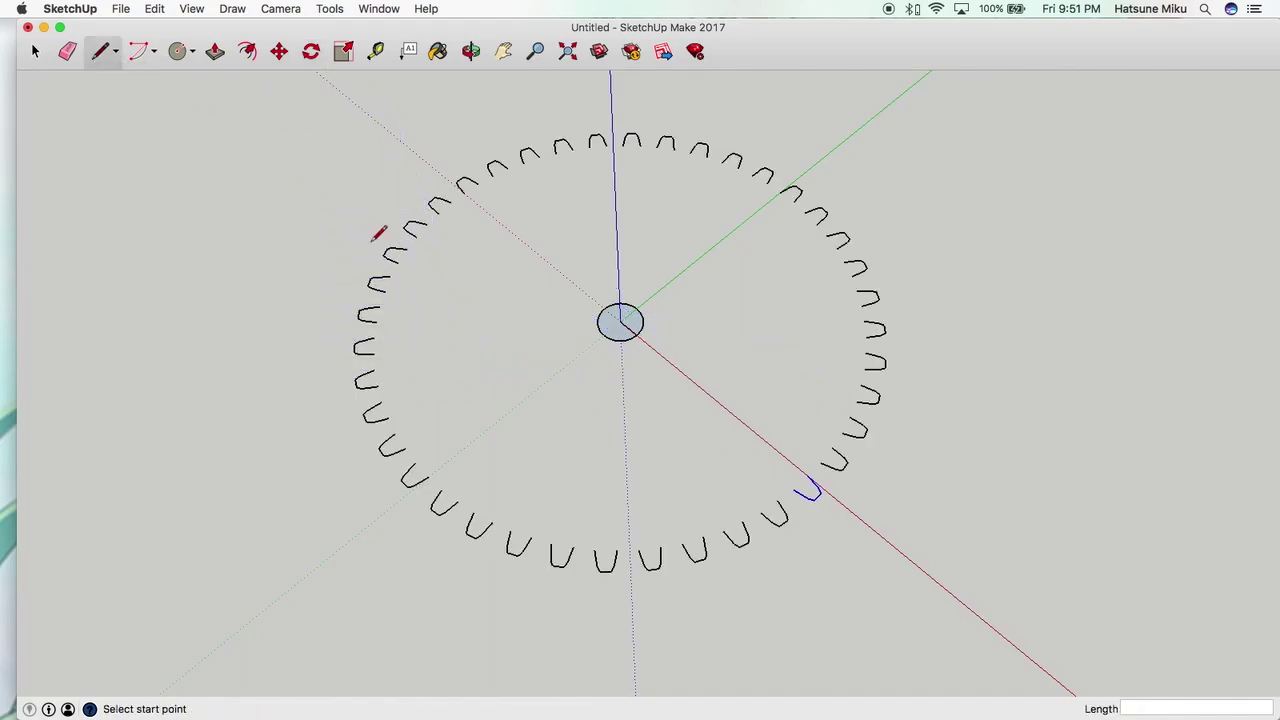
left_click(617, 550)
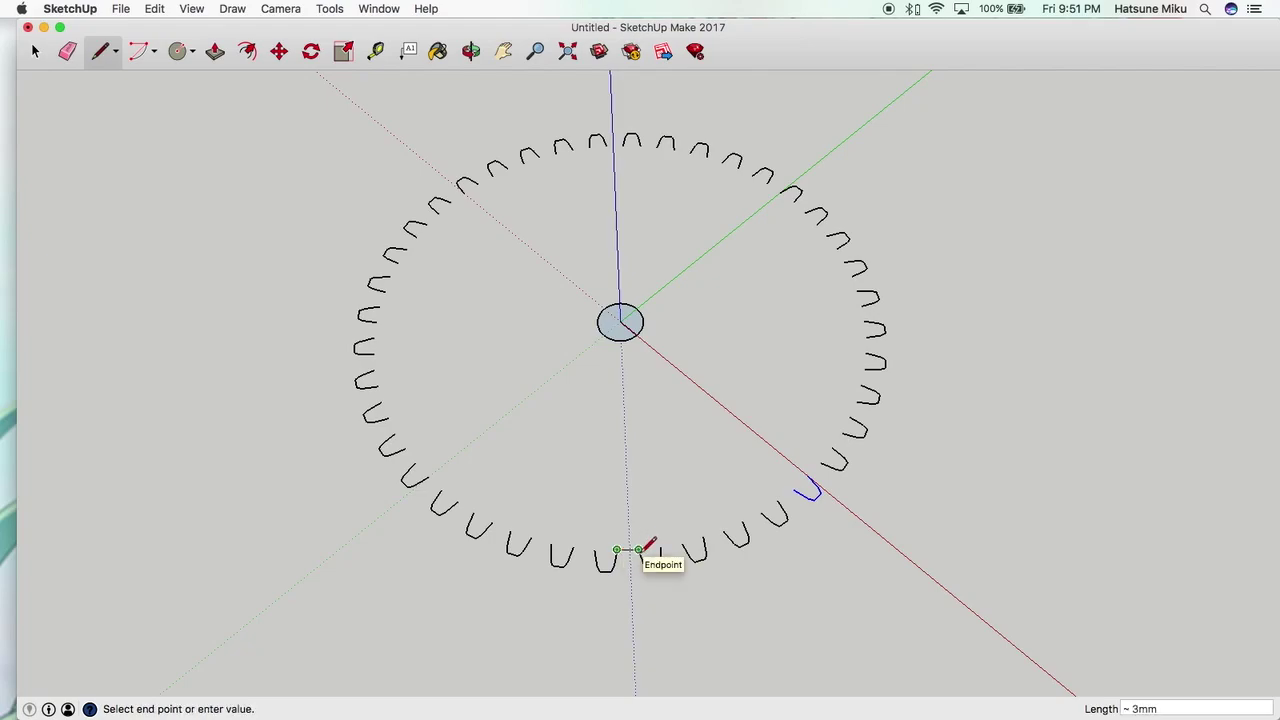
left_click(640, 550)
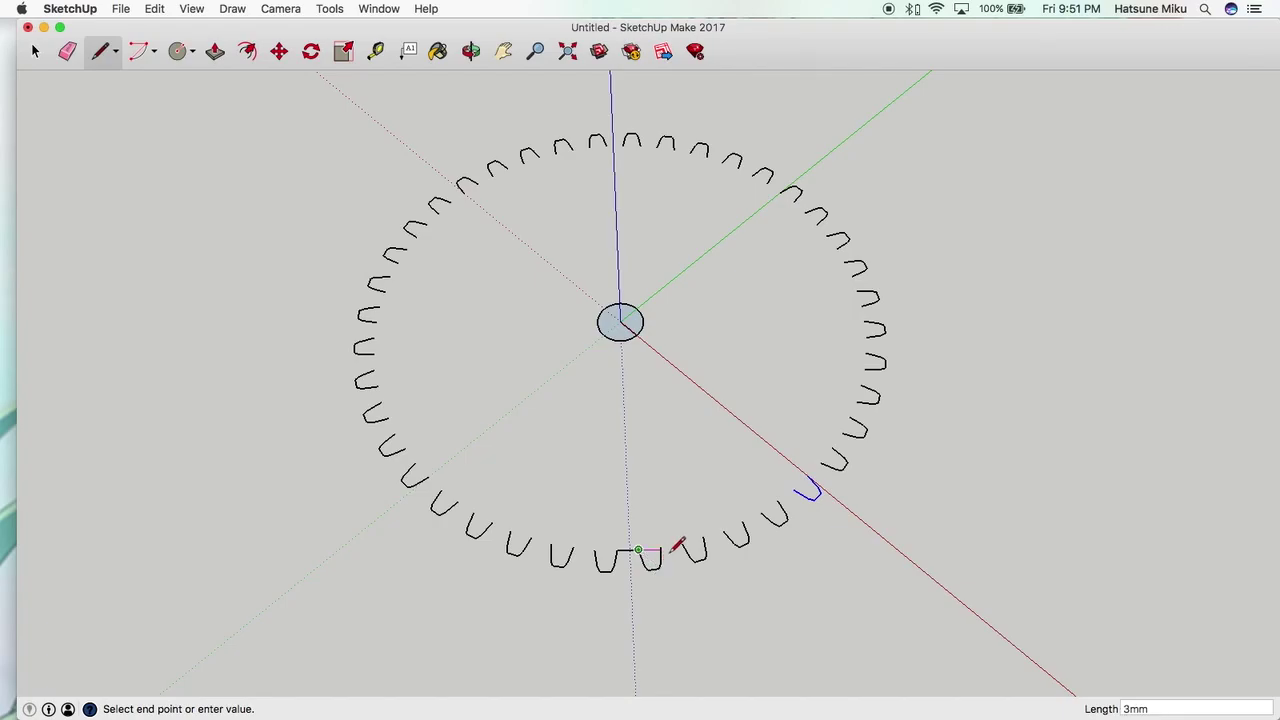
scroll(671, 544, "up", 10)
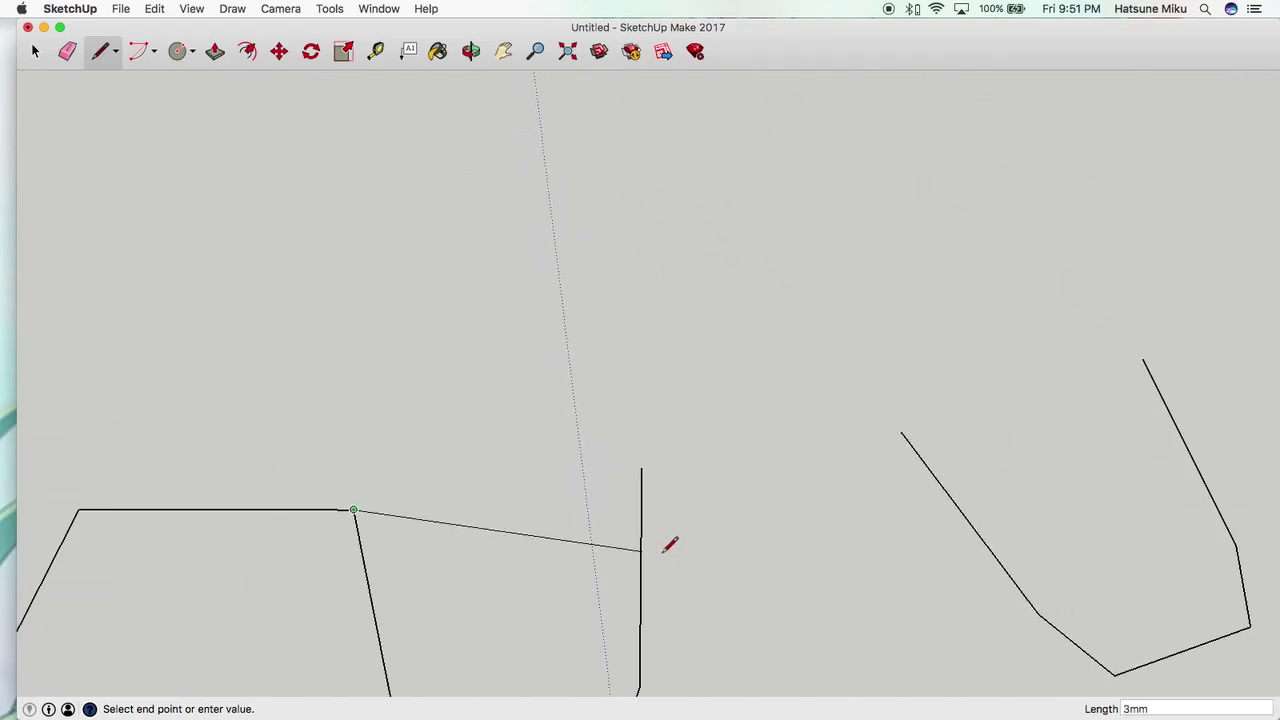
scroll(671, 544, "up", 3)
scroll(671, 544, "down", 10)
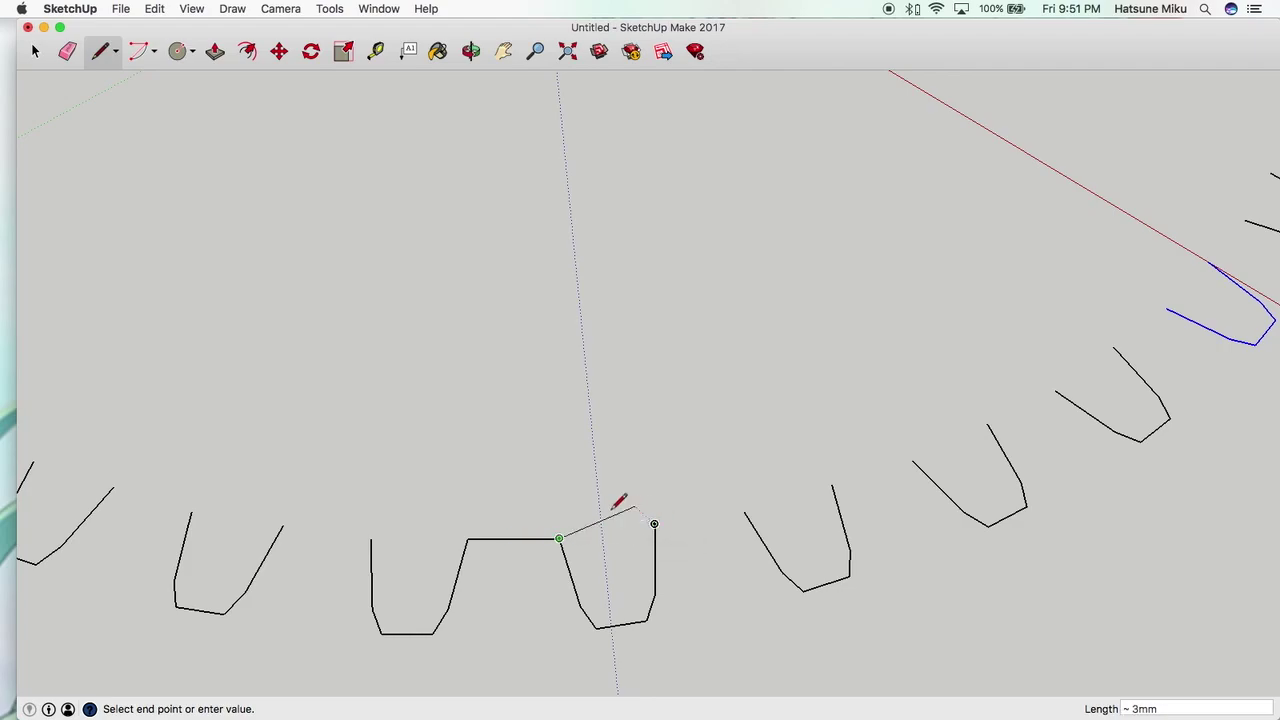
left_click(467, 538)
left_click(558, 538)
key("Escape")
Link the tooth endpoints along the lower-right arc with short line segments
scroll(577, 545, "down", 6)
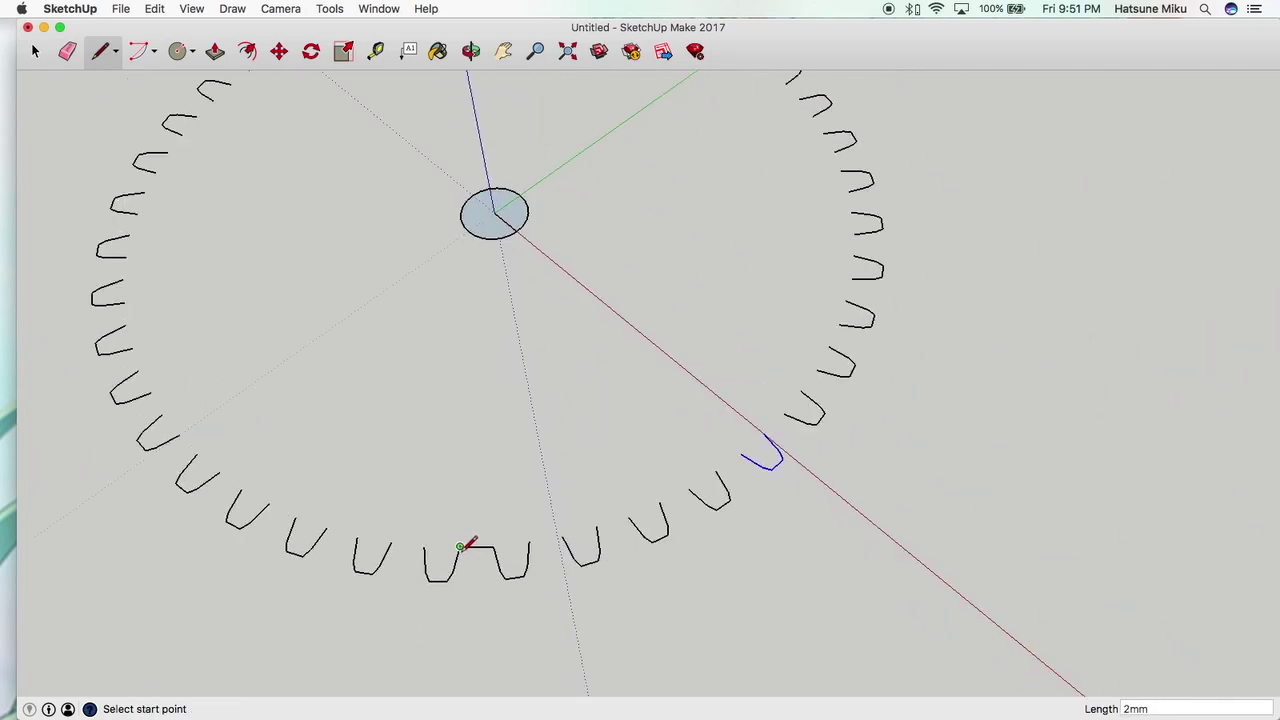
left_click(536, 540)
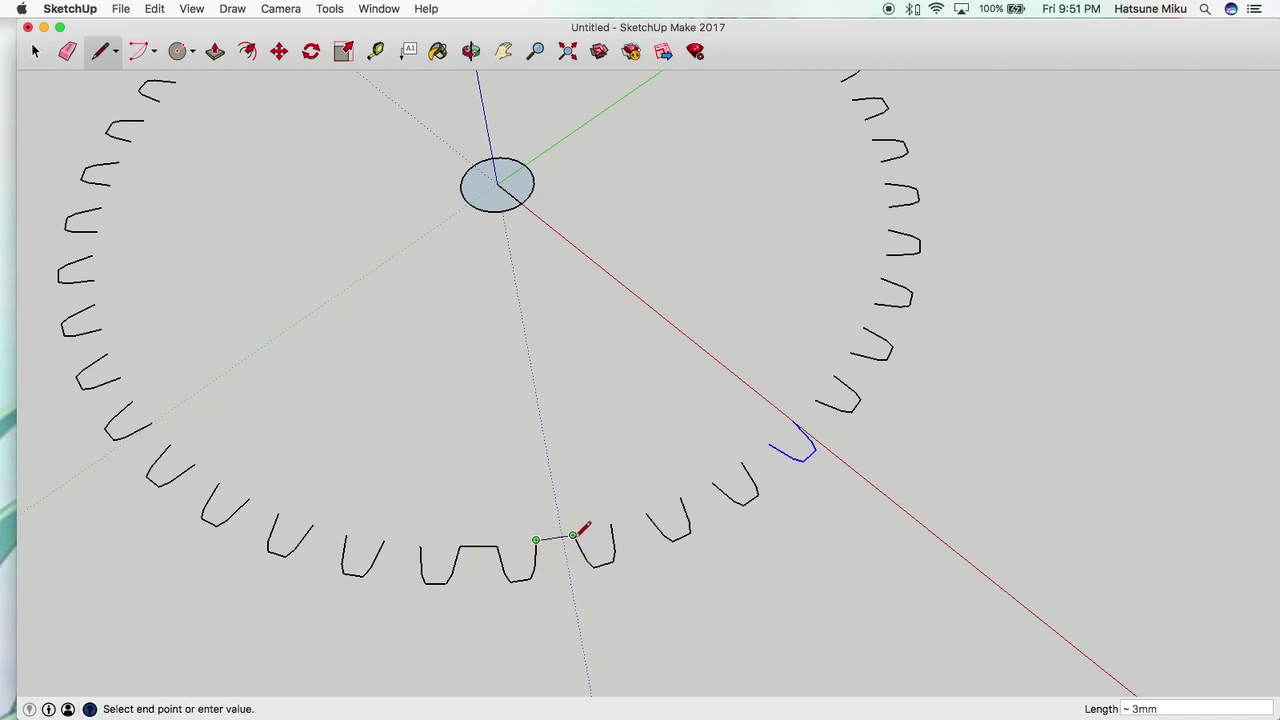
left_click(573, 535)
key("Escape")
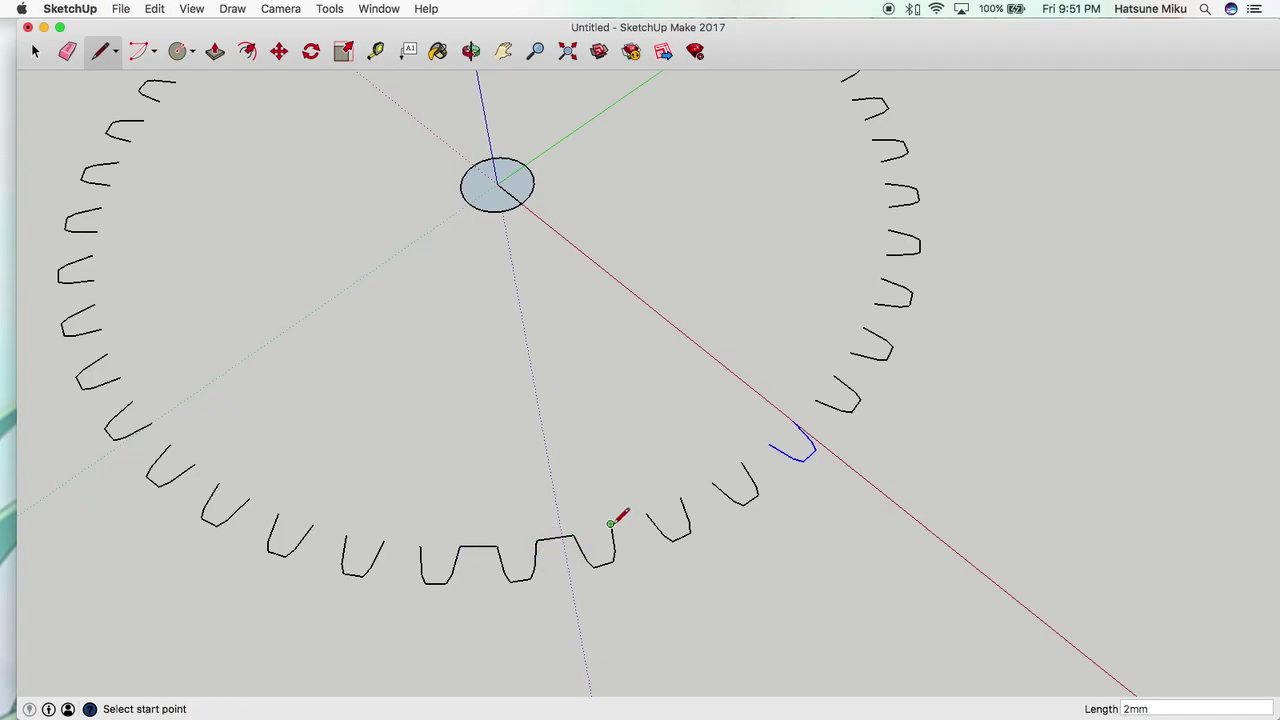
left_click(610, 524)
left_click(647, 513)
key("Escape")
left_click(680, 496)
left_click(712, 483)
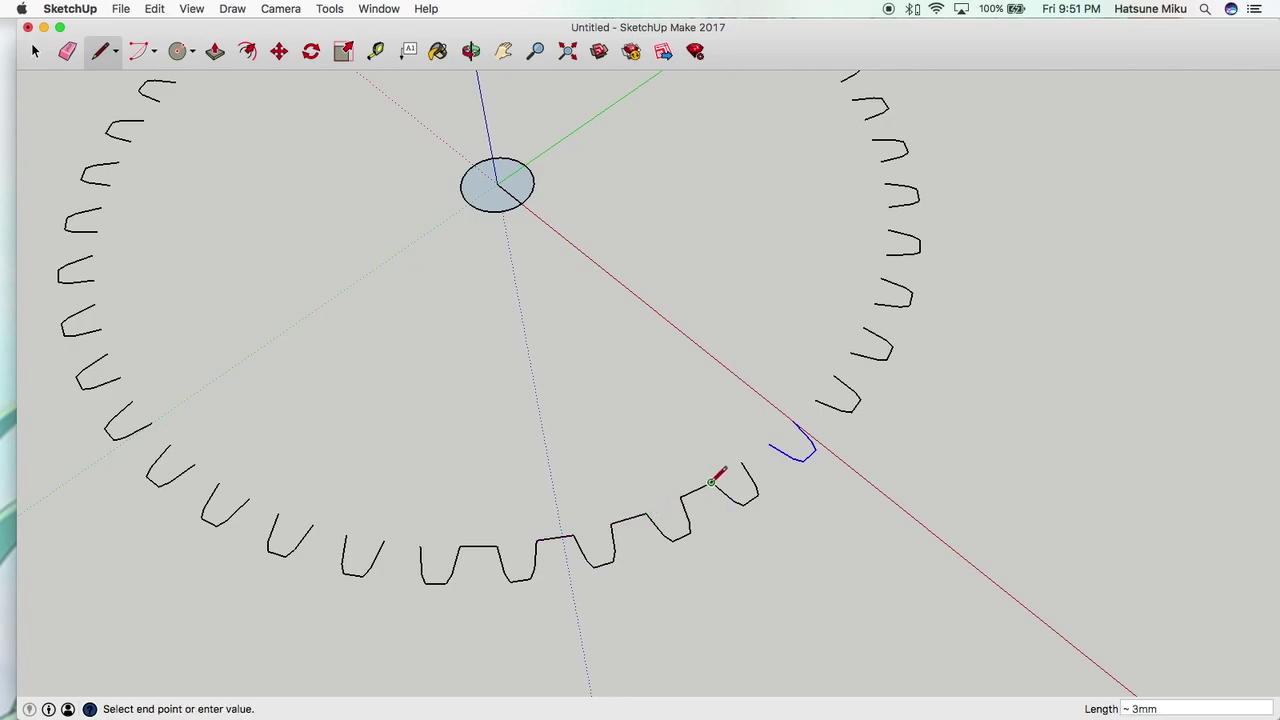
key("Escape")
left_click(741, 461)
left_click(768, 443)
left_click(793, 421)
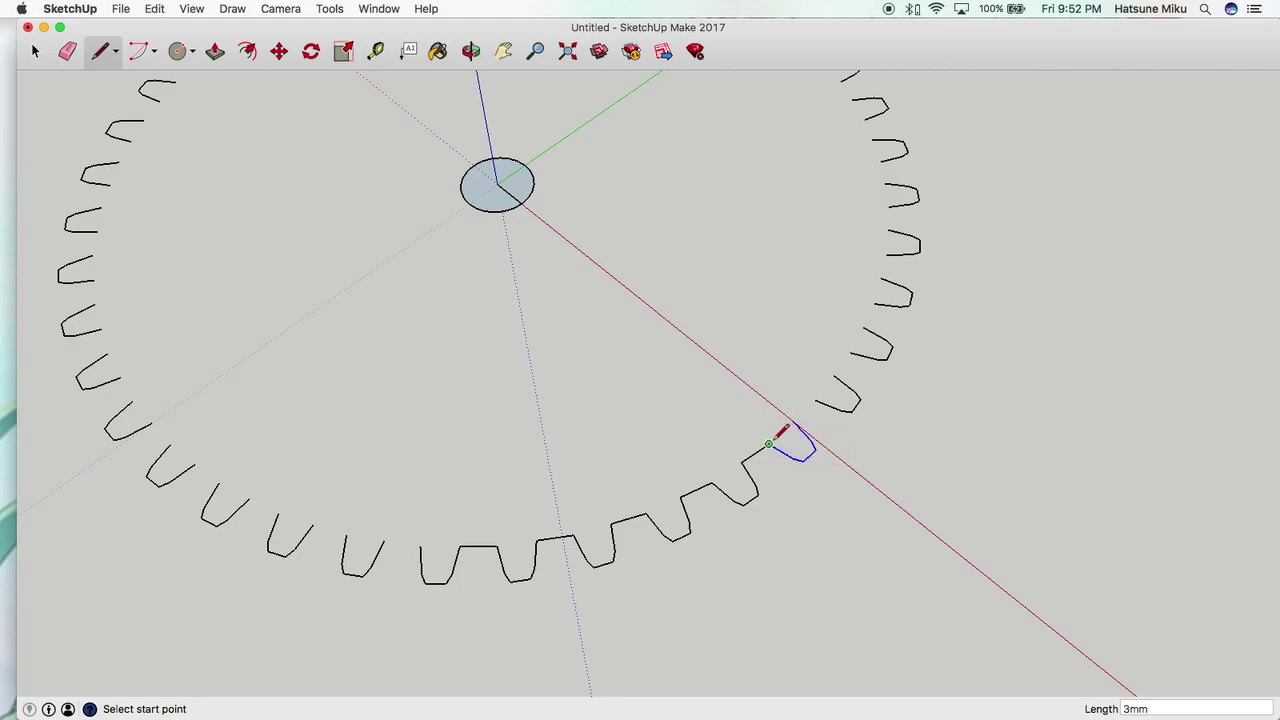
Connect the gaps between the right-side teeth with lines
scroll(818, 402, "down", 3)
scroll(857, 345, "up", 5)
left_click(813, 390)
left_click(858, 330)
left_click(888, 268)
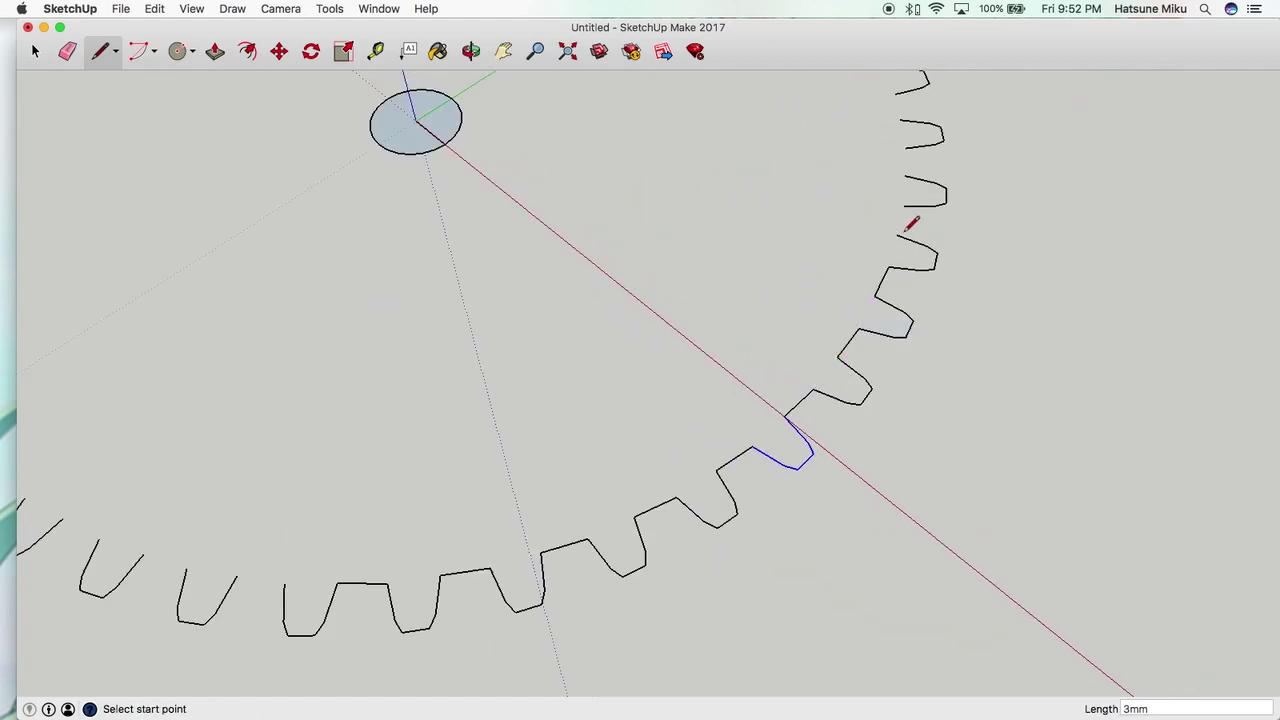
scroll(911, 224, "down", 2)
middle_click_drag(800, 380, 960, 110, "shift")
left_click(674, 206)
left_click(624, 196)
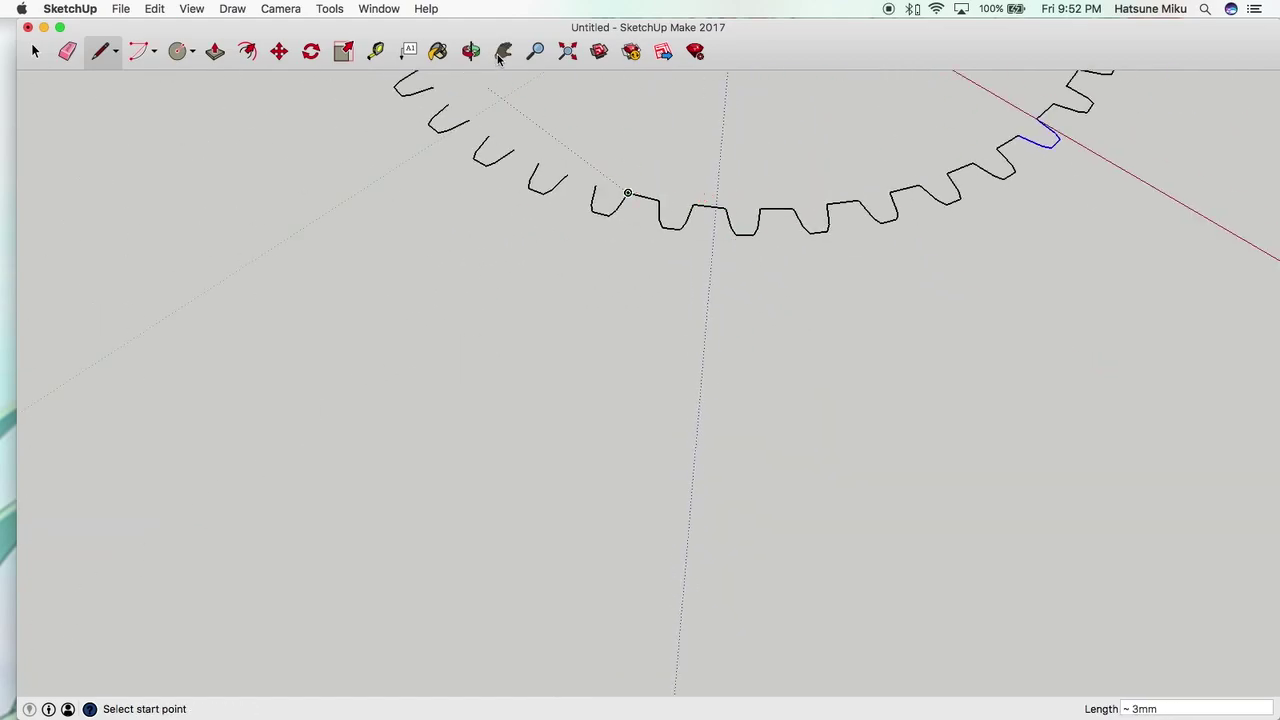
middle_click_drag(626, 194, 626, 560, "shift")
left_click(484, 491)
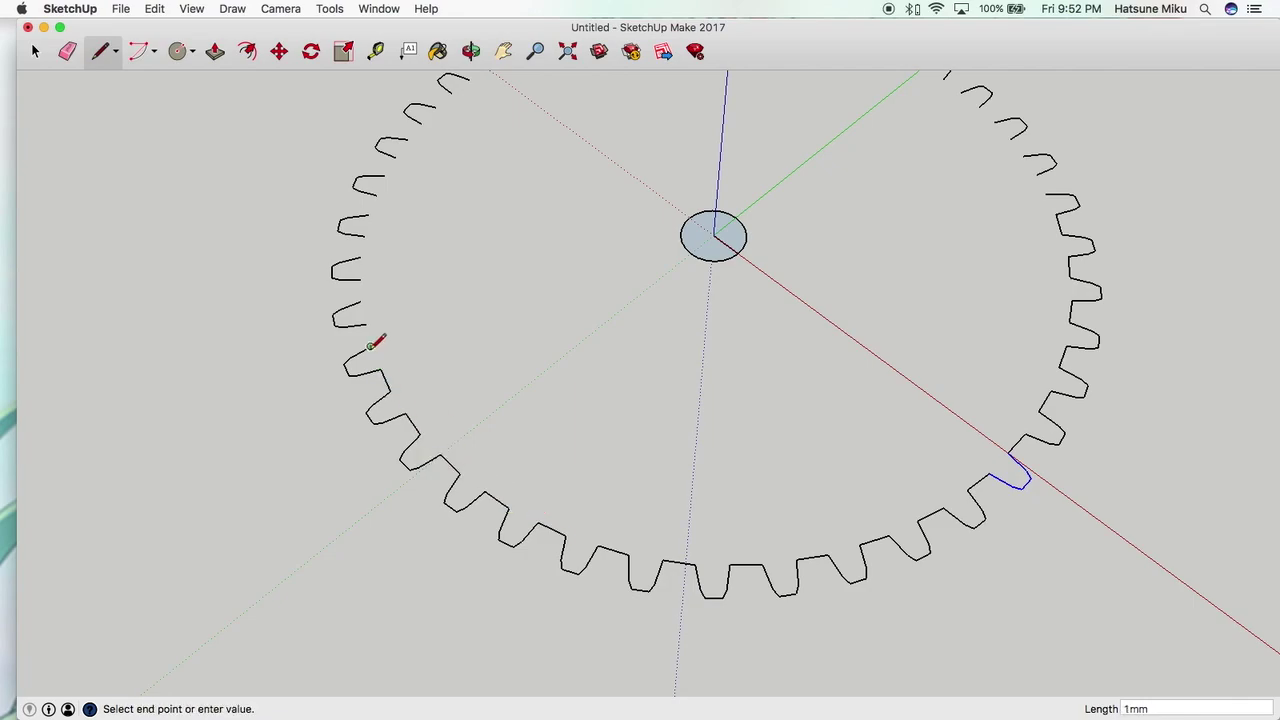
Join the upper-left and top teeth with connecting lines
middle_click_drag(406, 149, 408, 362, "shift")
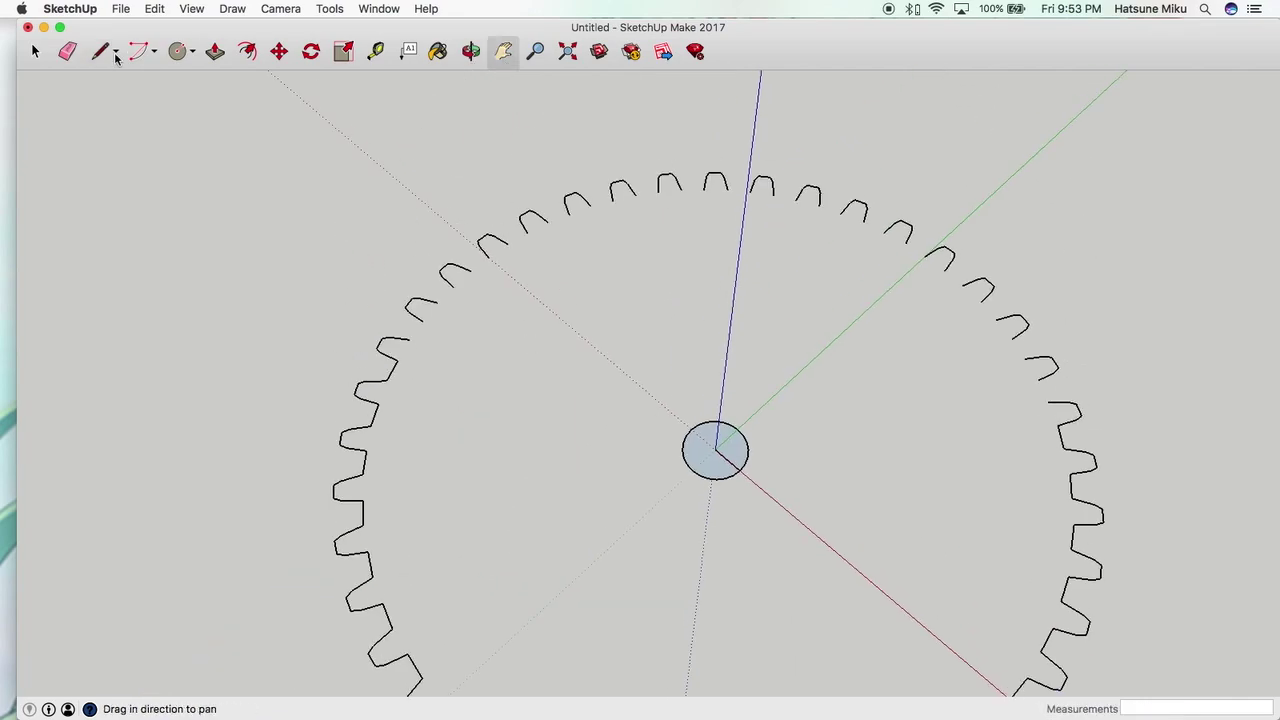
left_click(443, 287)
left_click(522, 229)
left_click(565, 205)
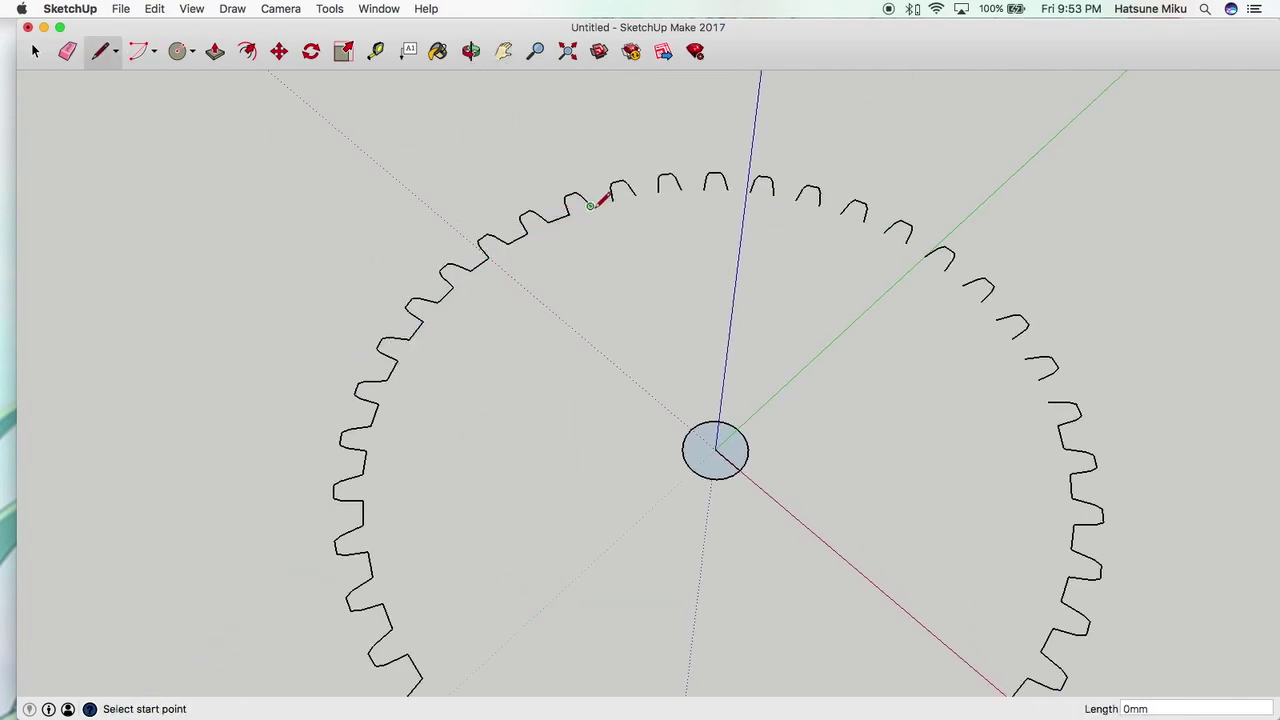
left_click(680, 190)
scroll(640, 184, "up", 5)
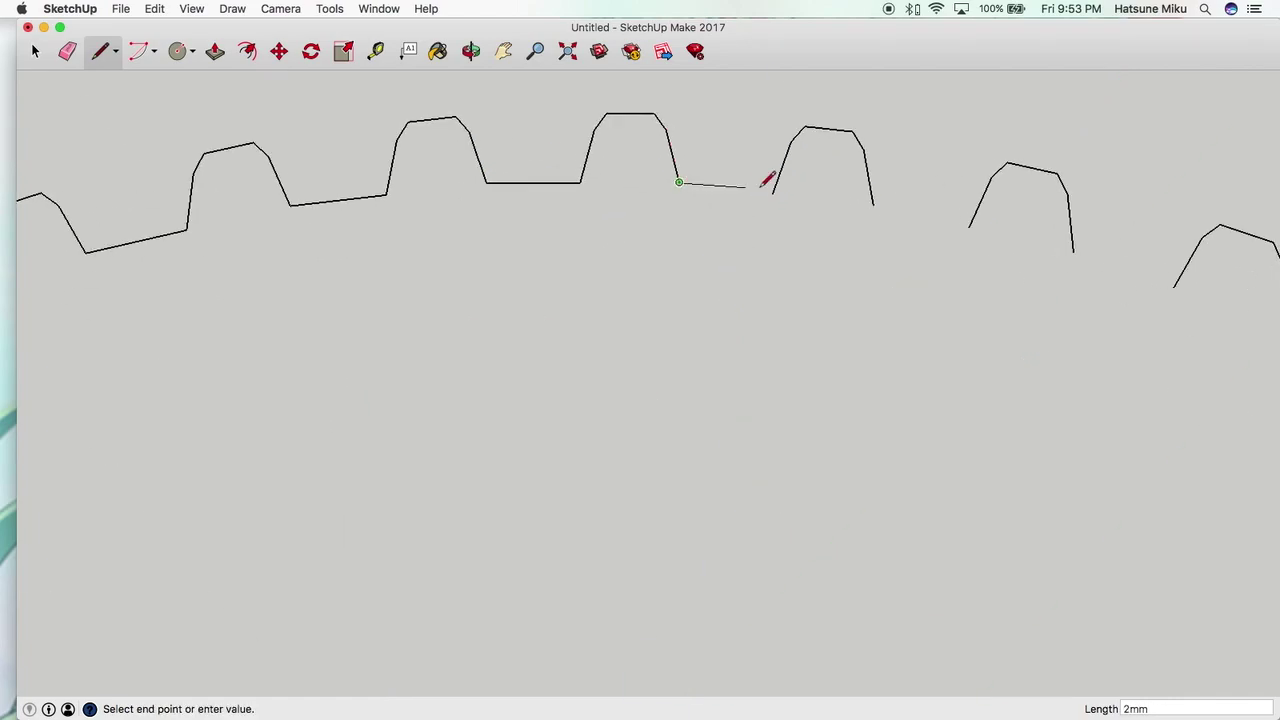
left_click(970, 224)
Connect the diagonal rows of neighbouring teeth with lines
middle_click_drag(970, 224, 366, 194, "shift")
left_click(365, 205)
left_click(447, 240)
left_click(540, 277)
left_click(622, 327)
left_click(716, 383)
left_click(800, 452)
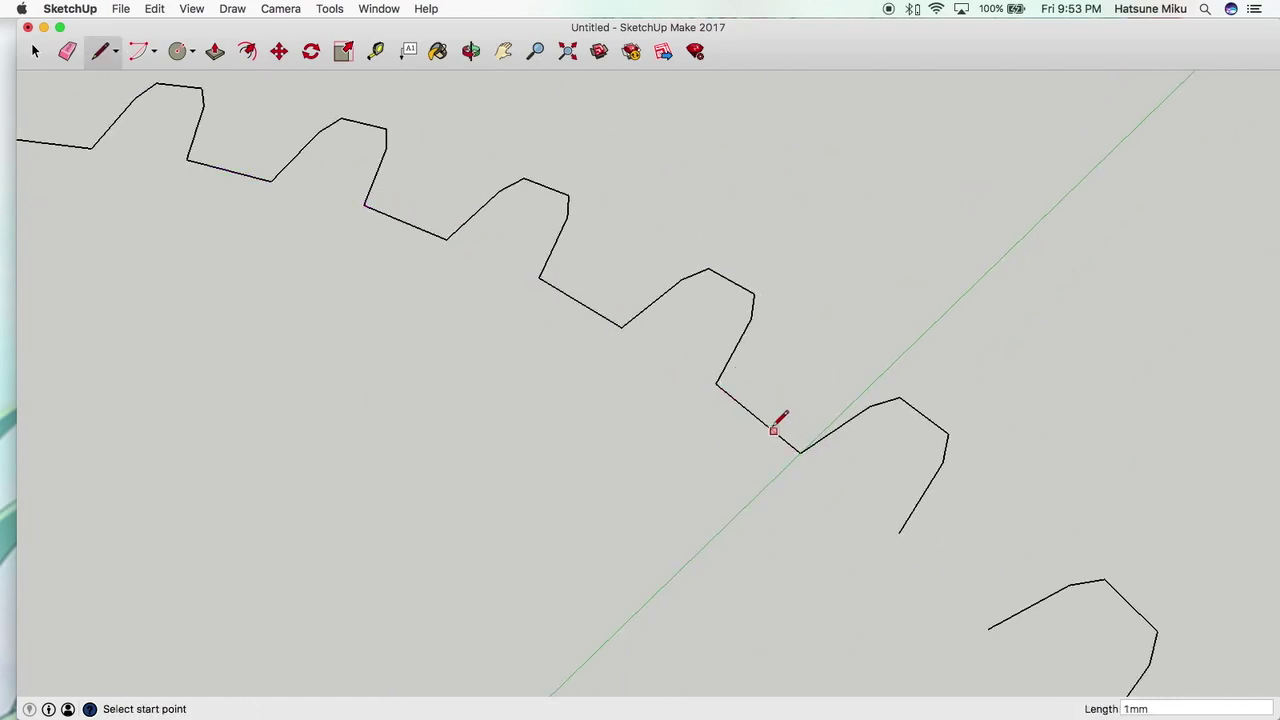
middle_click_drag(776, 425, 517, 169, "shift")
left_click(518, 184)
left_click(586, 257)
left_click(669, 349)
left_click(760, 443)
Draw the final connecting lines so the gear outline closes into one face
scroll(560, 180, "down", 5)
scroll(598, 230, "up", 5)
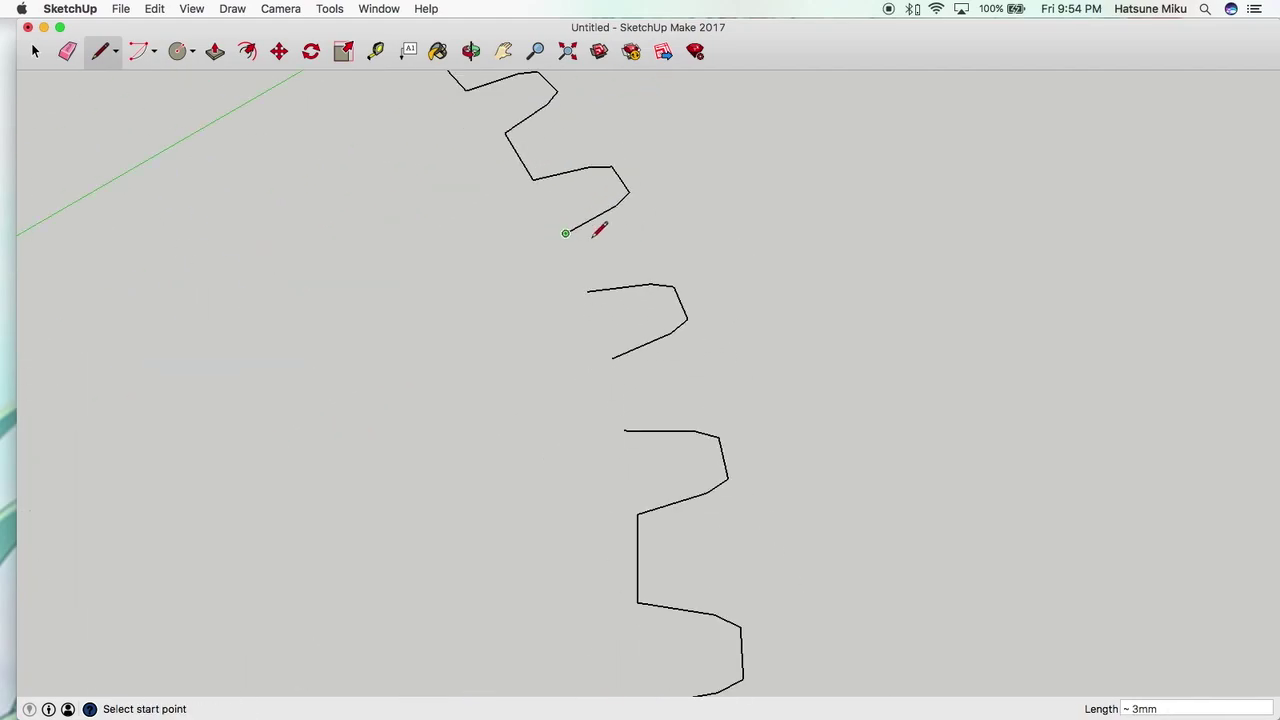
scroll(426, 203, "down", 15)
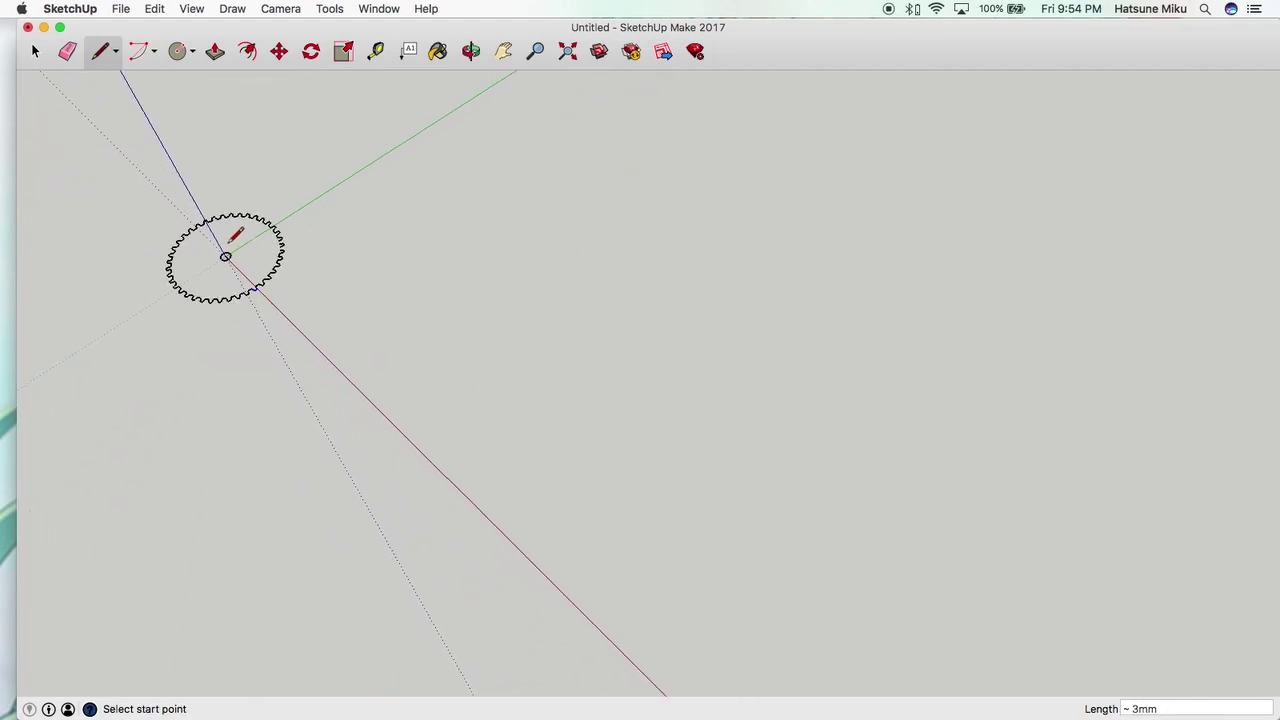
scroll(180, 243, "up", 5)
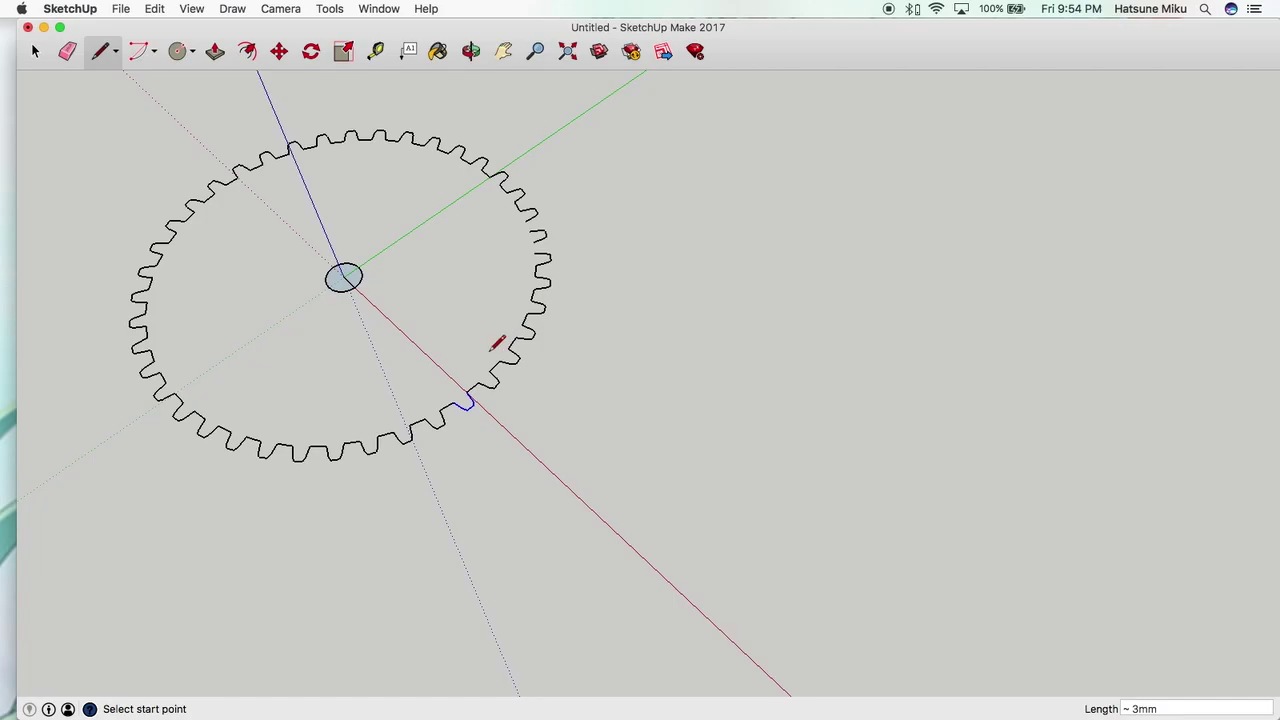
scroll(538, 216, "up", 10)
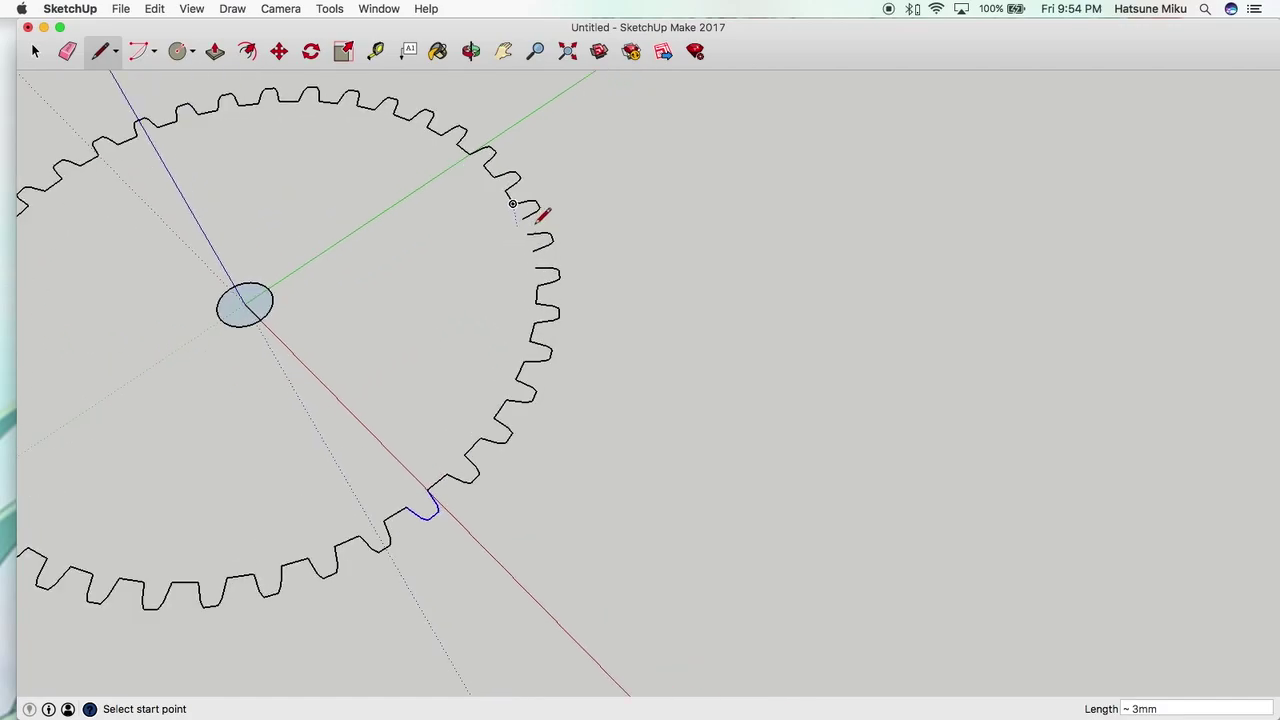
scroll(503, 231, "down", 2)
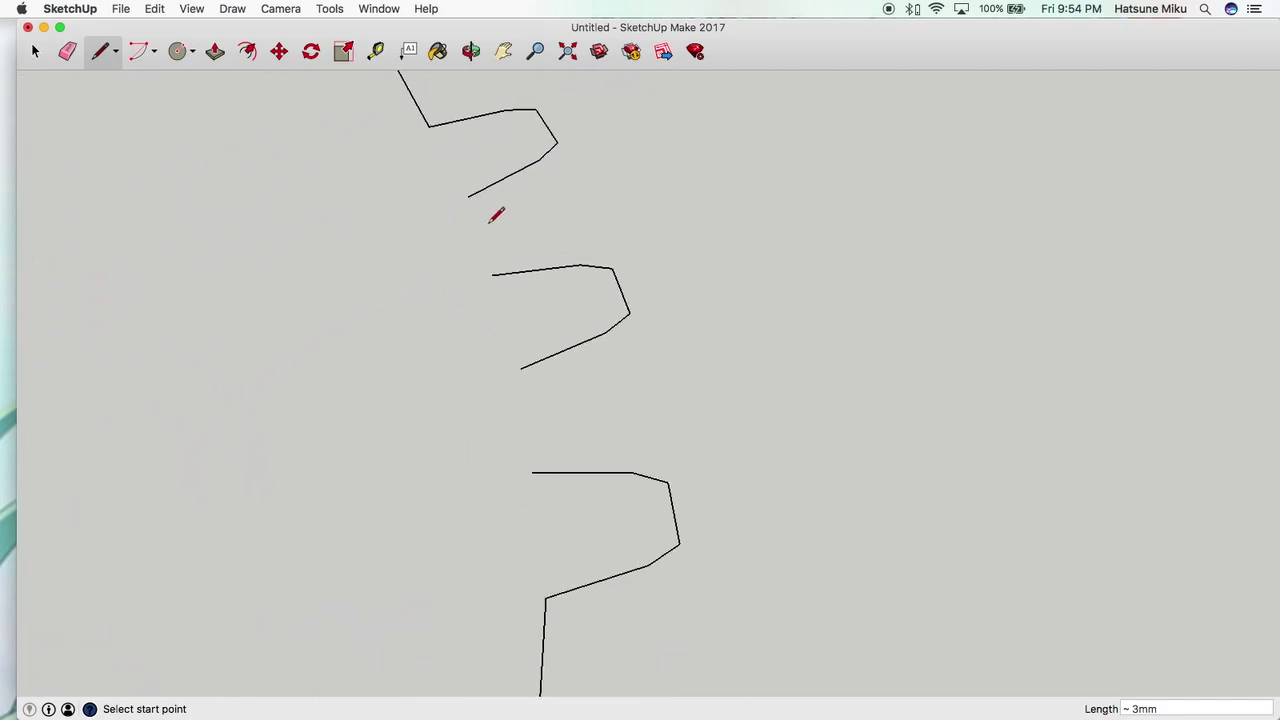
left_click(469, 195)
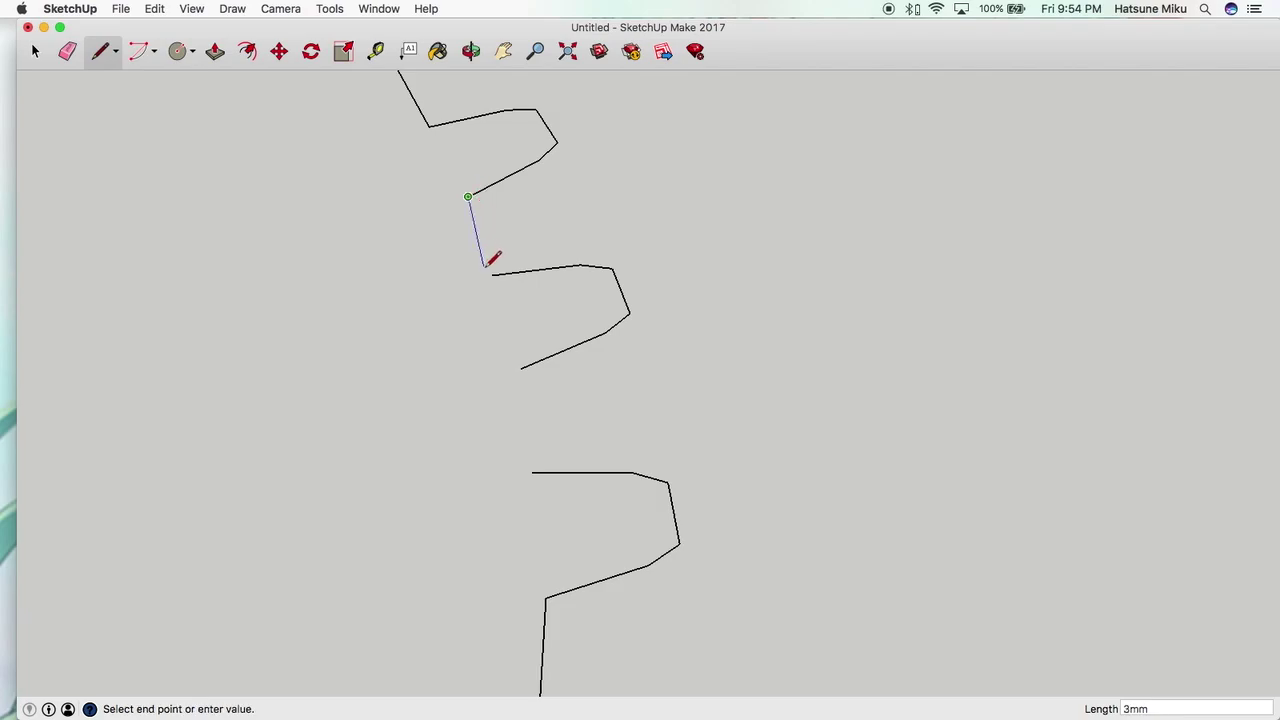
left_click(492, 274)
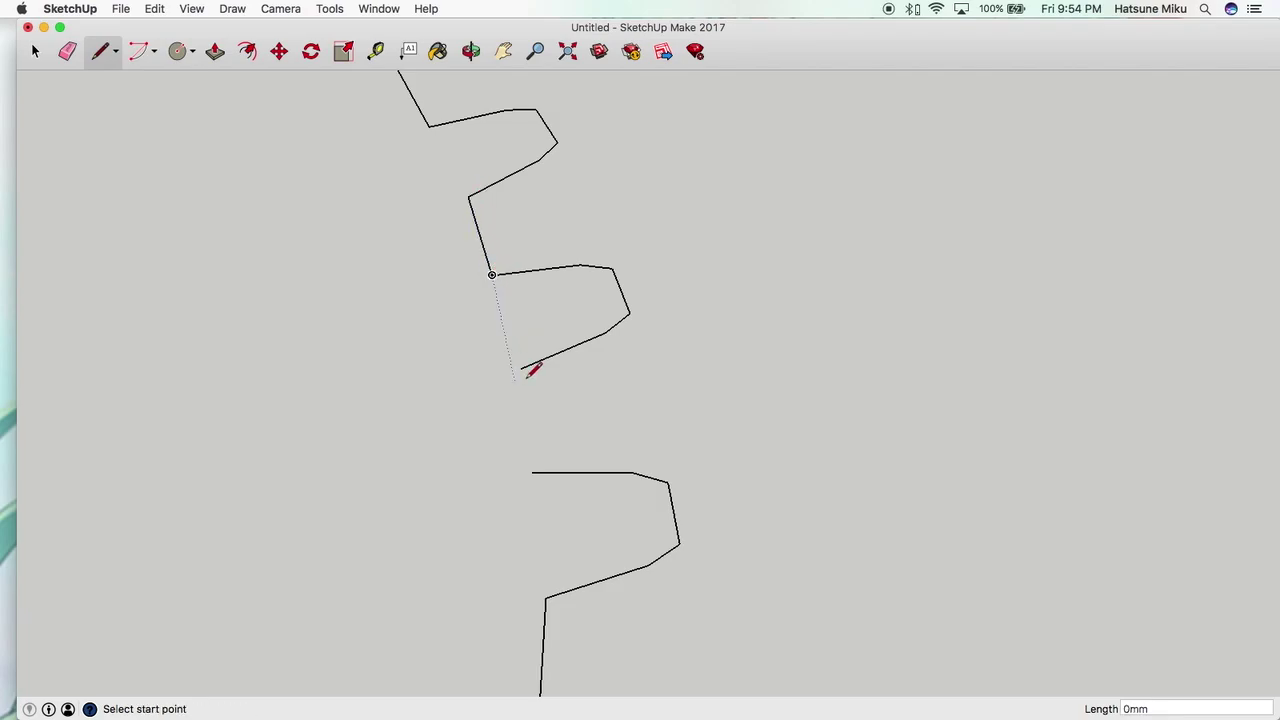
left_click(521, 368)
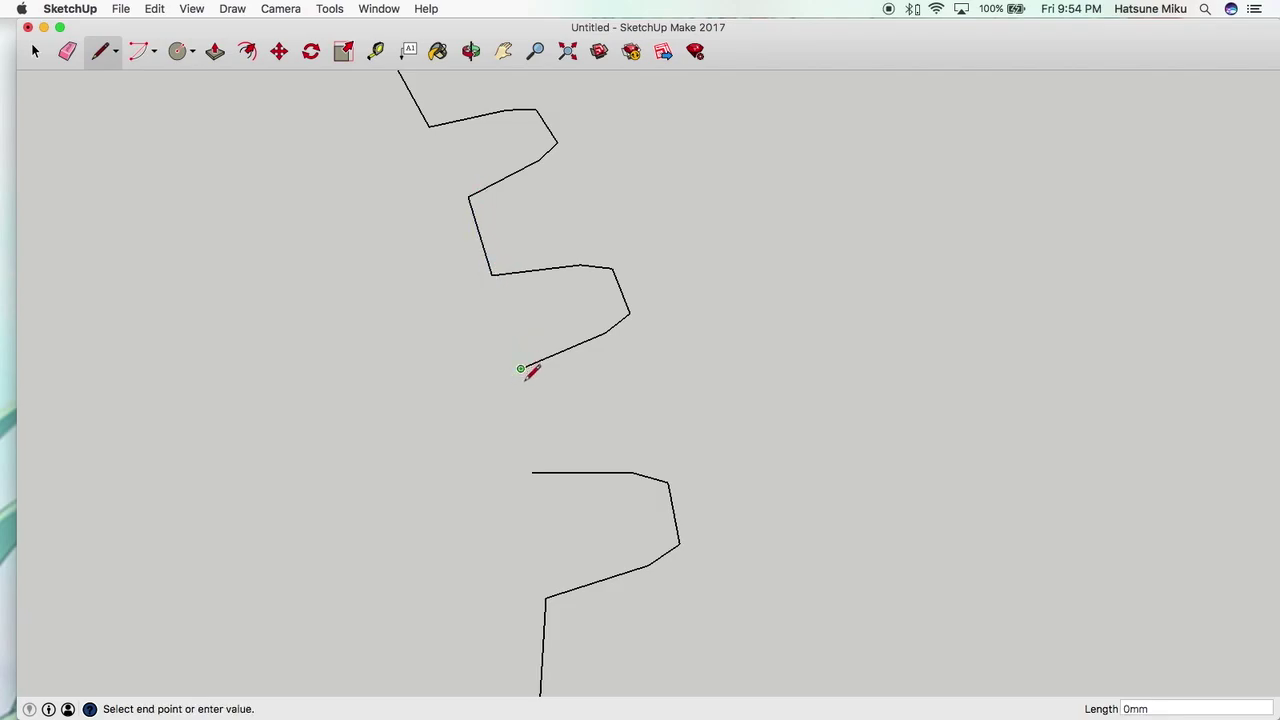
left_click(532, 471)
scroll(478, 430, "down", 3)
Delete the small circle face at the gear centre to leave a hole
scroll(380, 428, "down", 5)
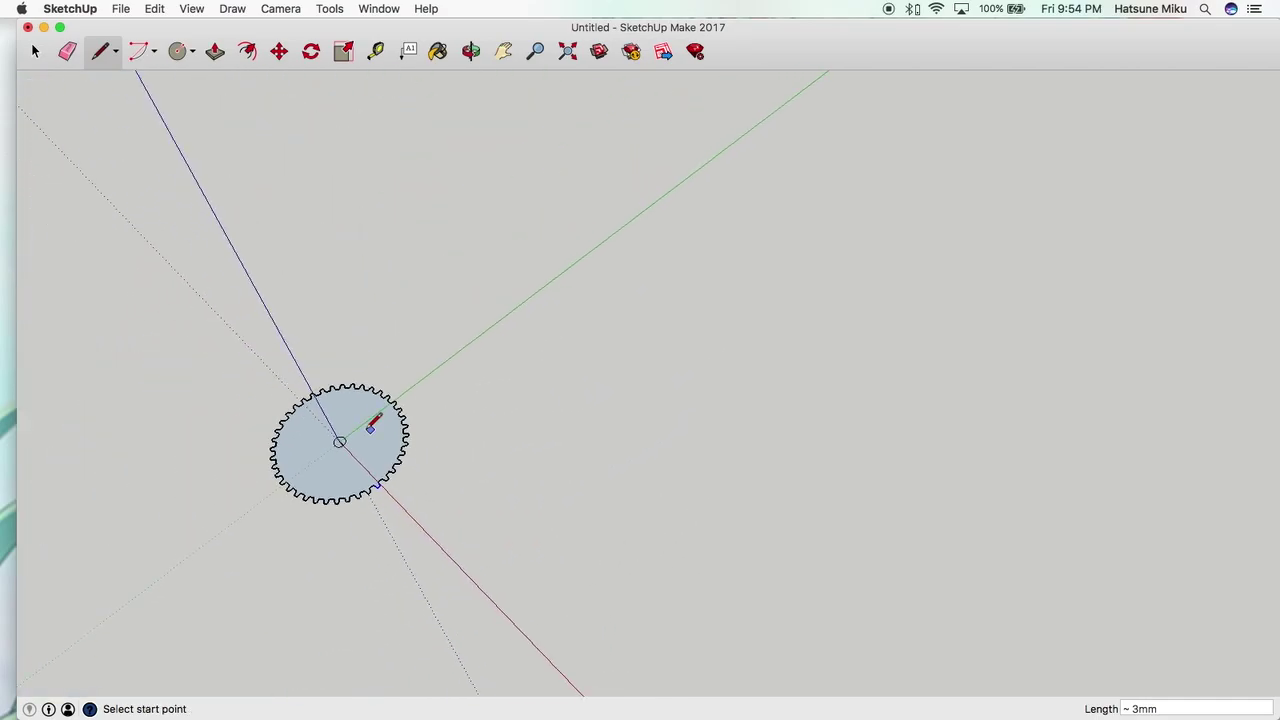
scroll(320, 430, "up", 5)
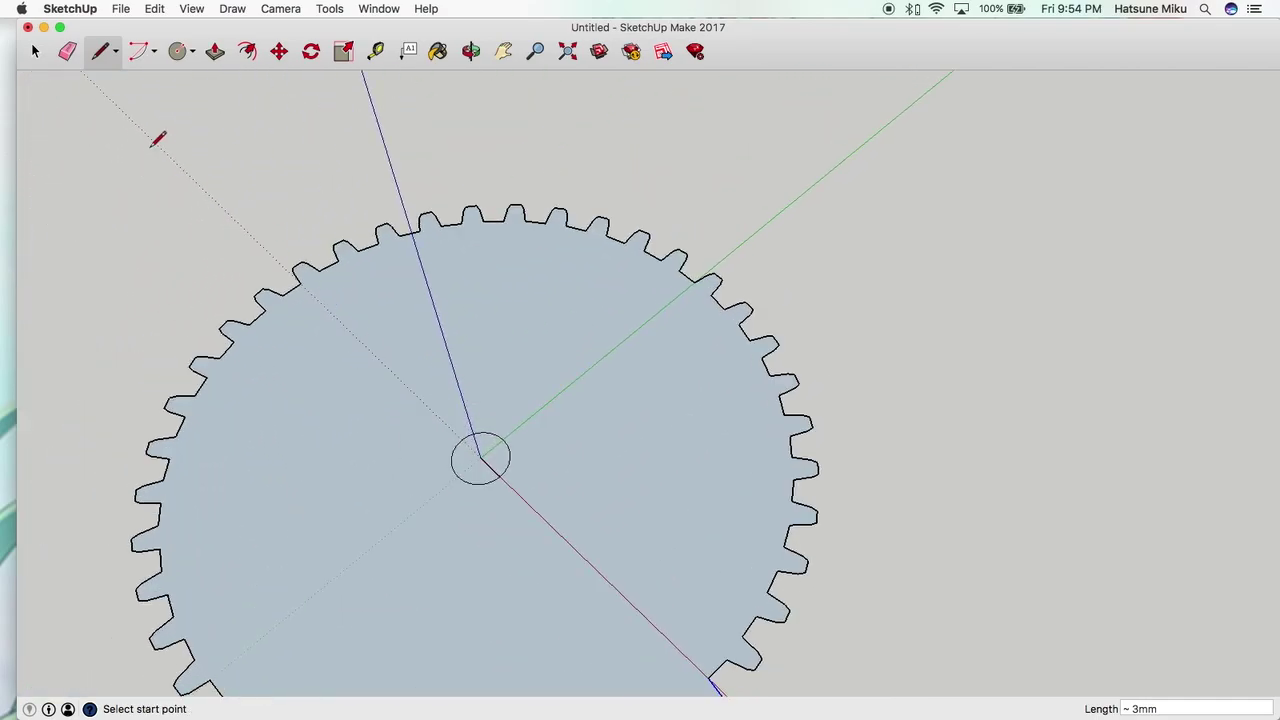
left_click(35, 51)
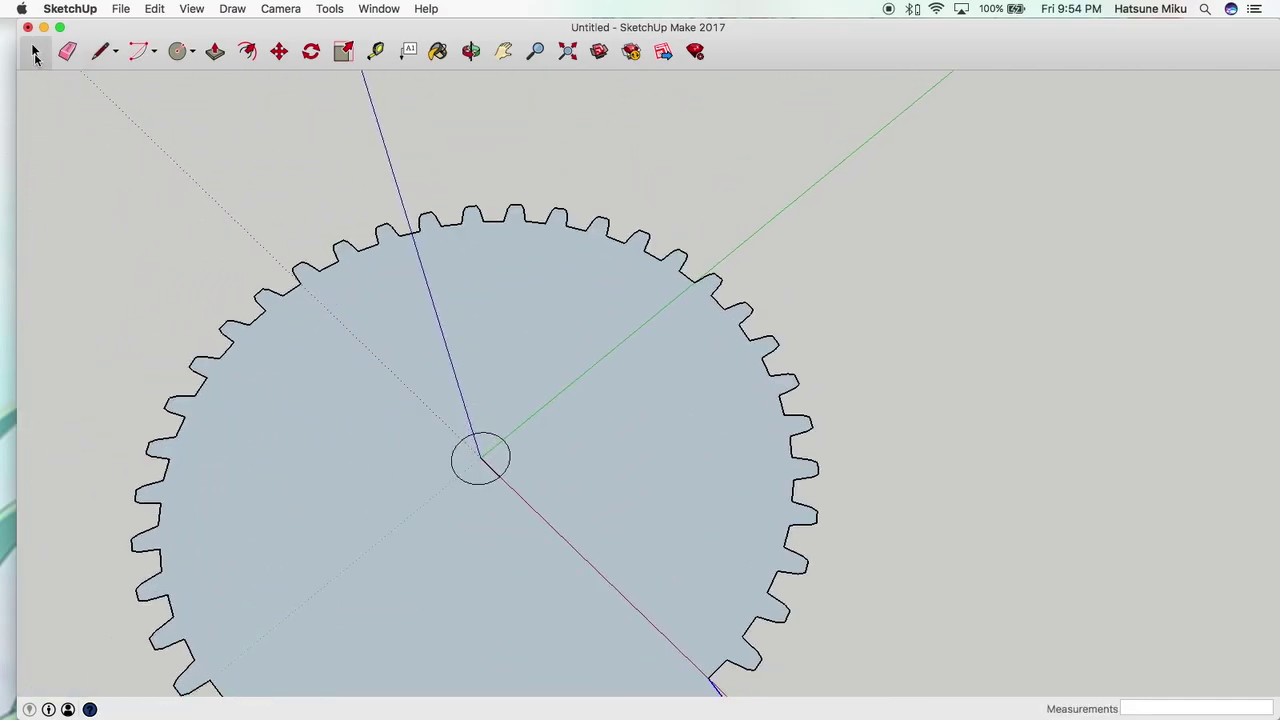
left_click(476, 459)
key("Delete")
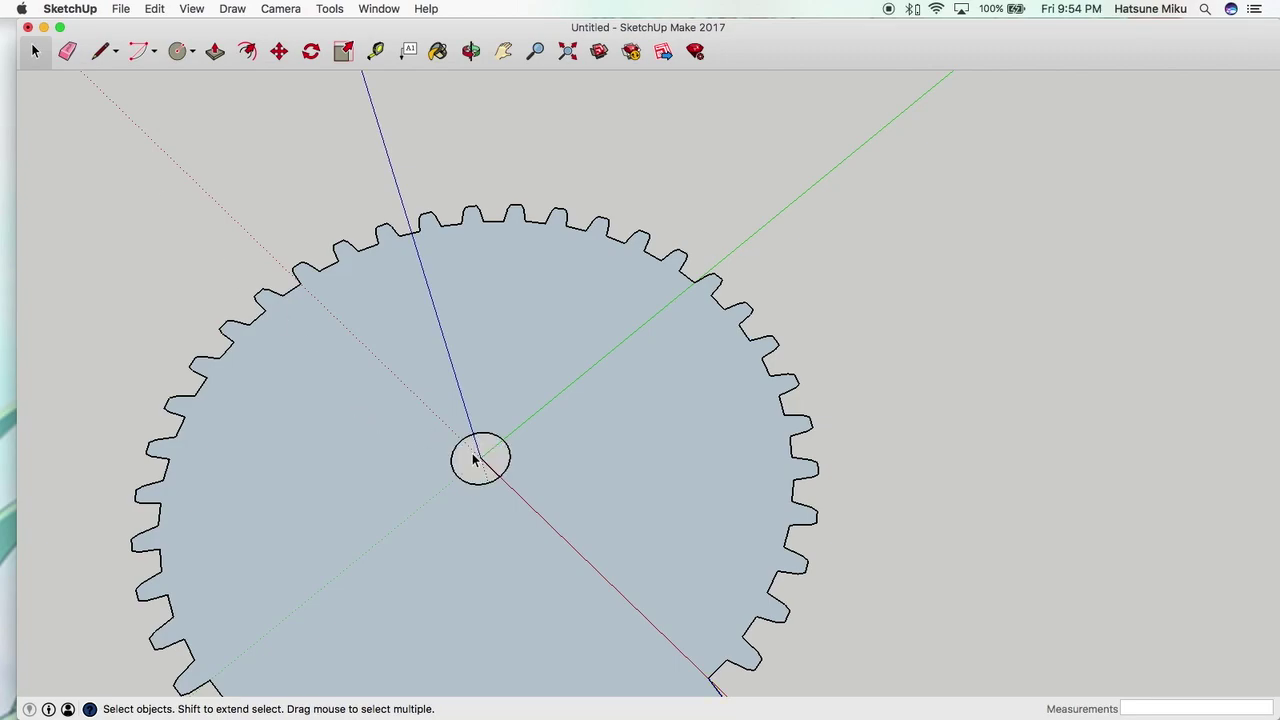
Orbit the view to see the gear in an oblique perspective
scroll(485, 458, "down", 2)
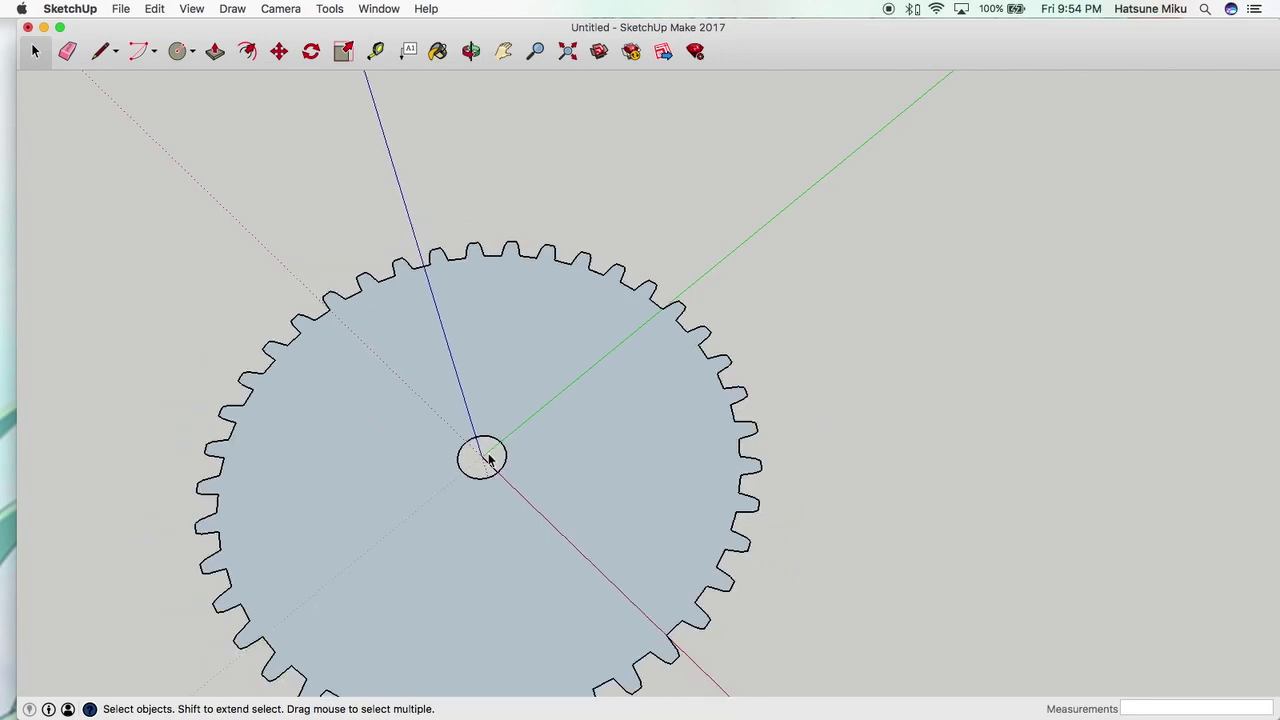
scroll(514, 488, "down", 3)
scroll(531, 512, "up", 5)
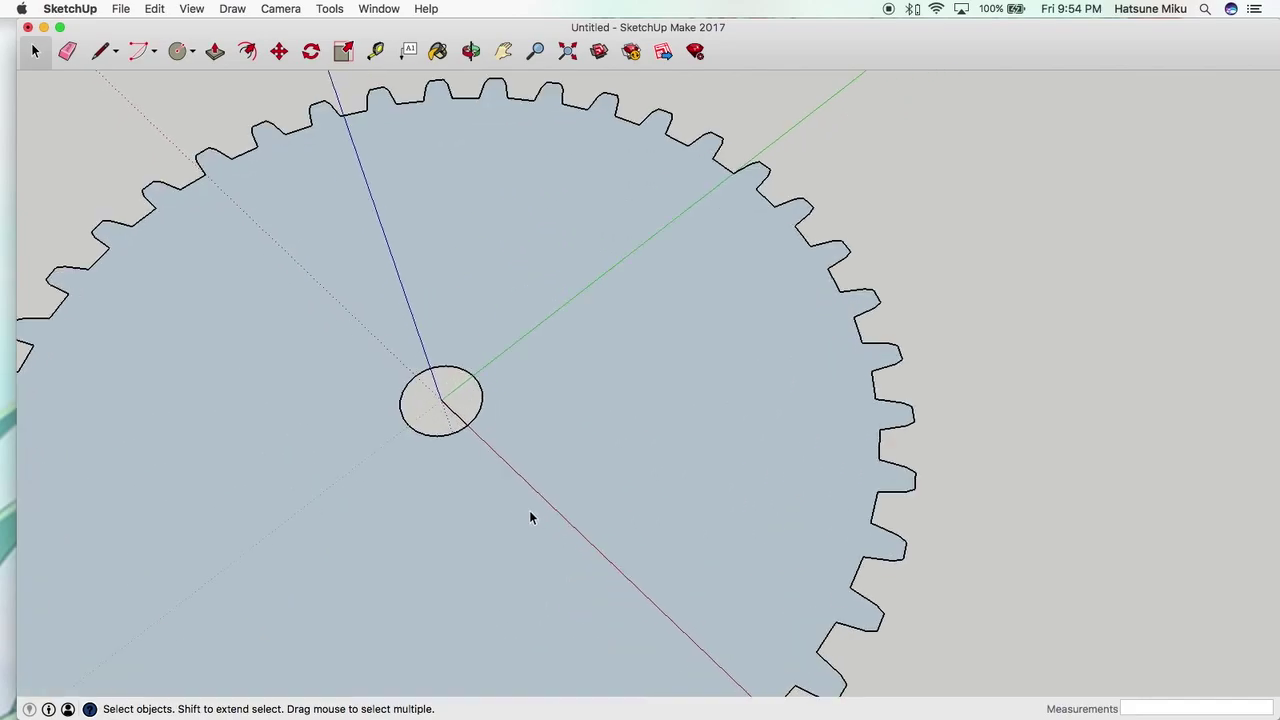
scroll(533, 508, "down", 3)
scroll(531, 486, "up", 2)
scroll(531, 486, "down", 1)
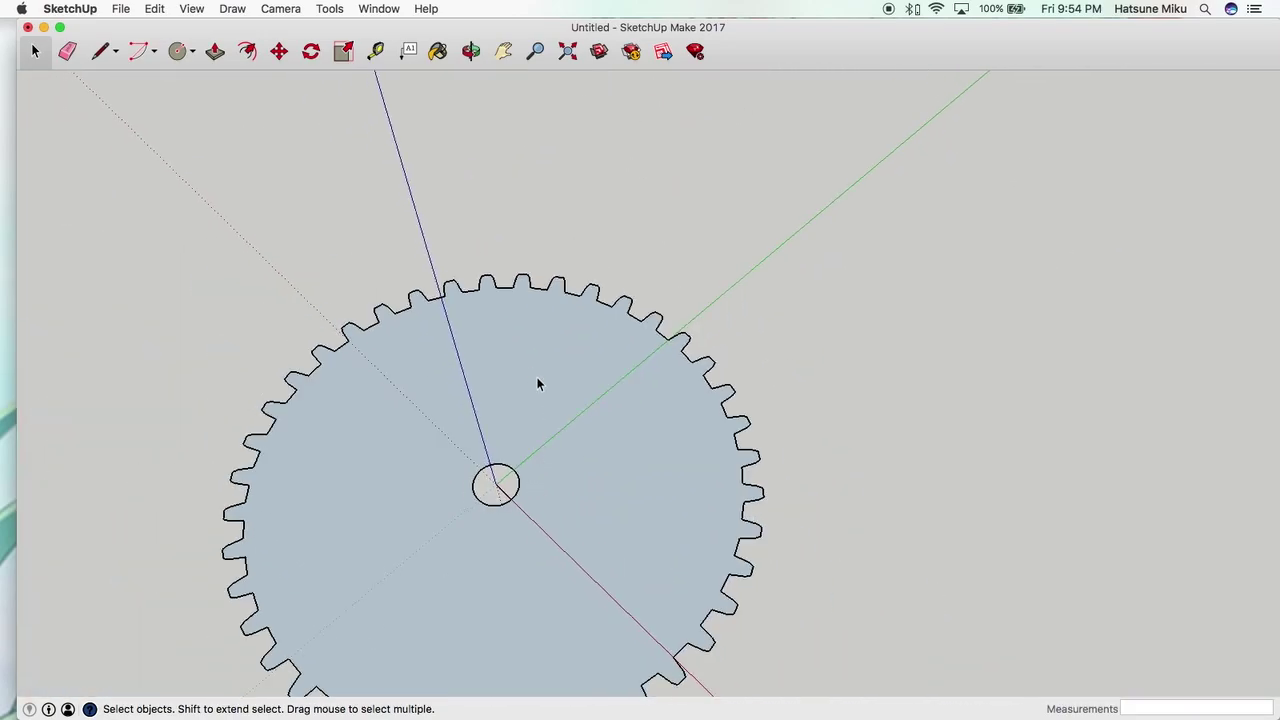
scroll(510, 270, "up", 2)
left_click(471, 51)
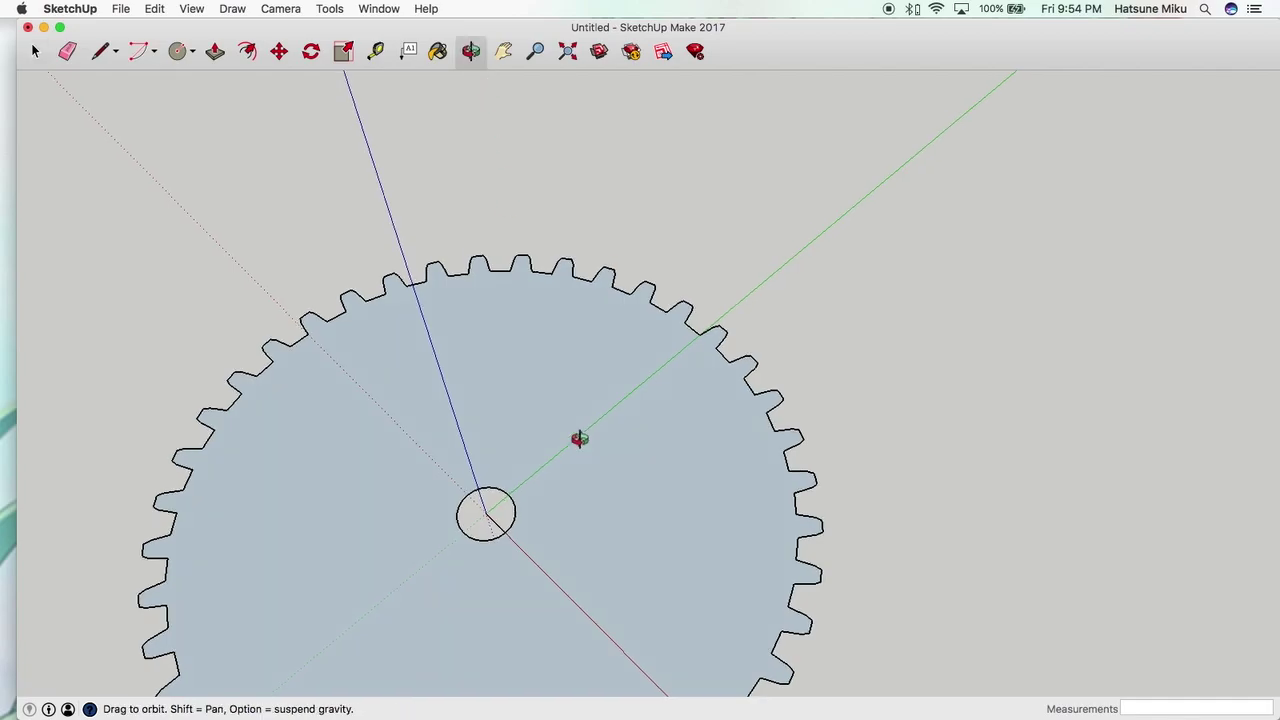
mouse_move(577, 437)
left_mouse_down()
mouse_move(394, 174)
mouse_move(454, 294)
mouse_move(248, 316)
mouse_move(480, 337)
mouse_move(583, 420)
mouse_move(588, 458)
left_mouse_up()
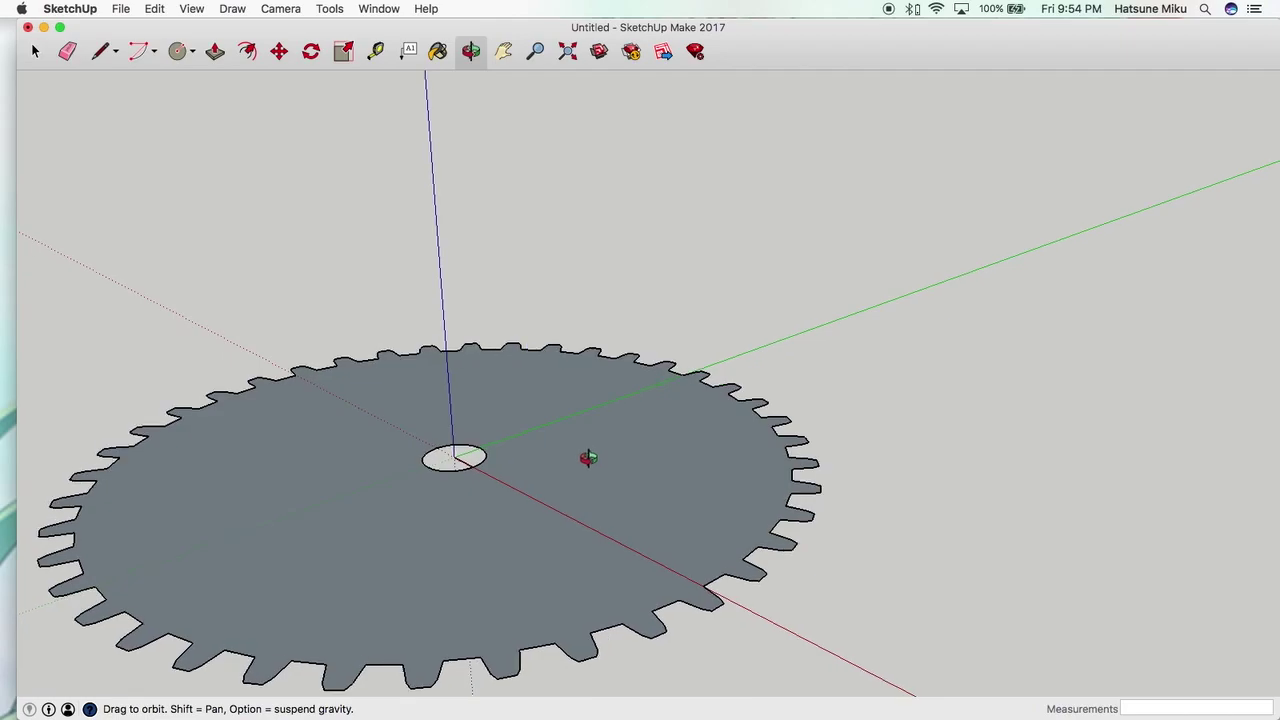
Push/pull the gear face up 10 mm into a solid gear
left_click(214, 52)
left_click(542, 518)
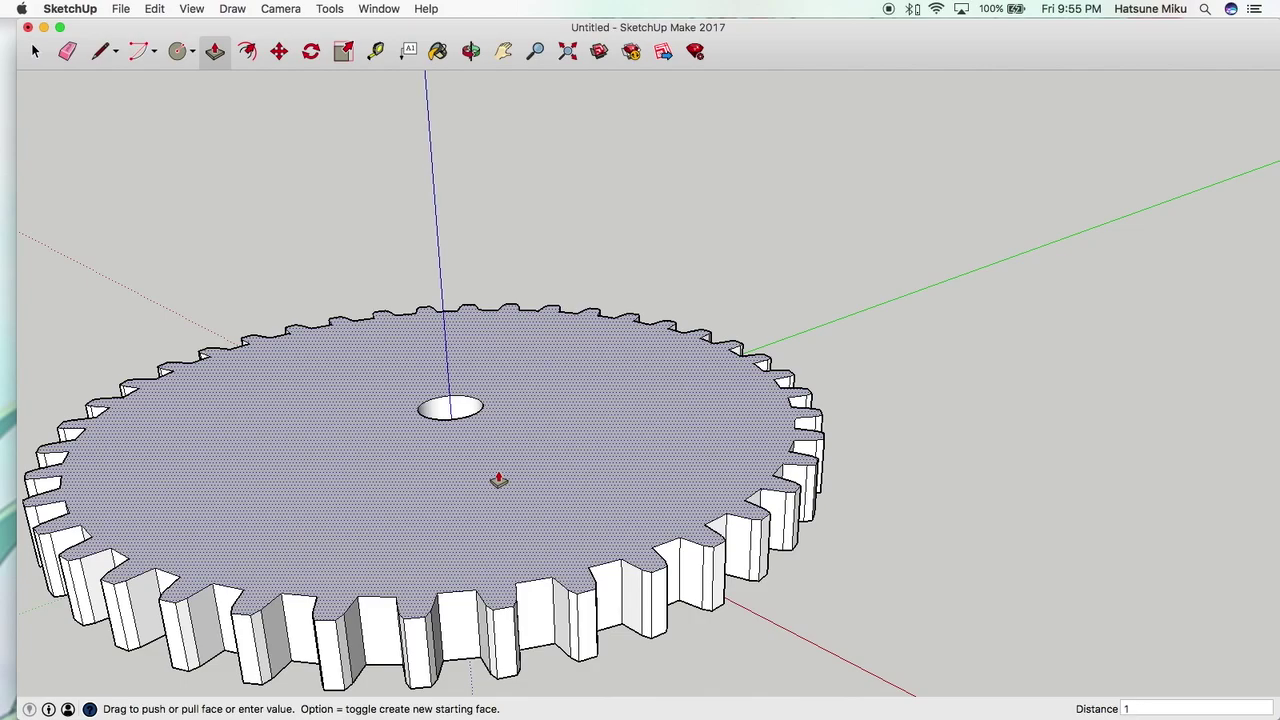
key("Return")
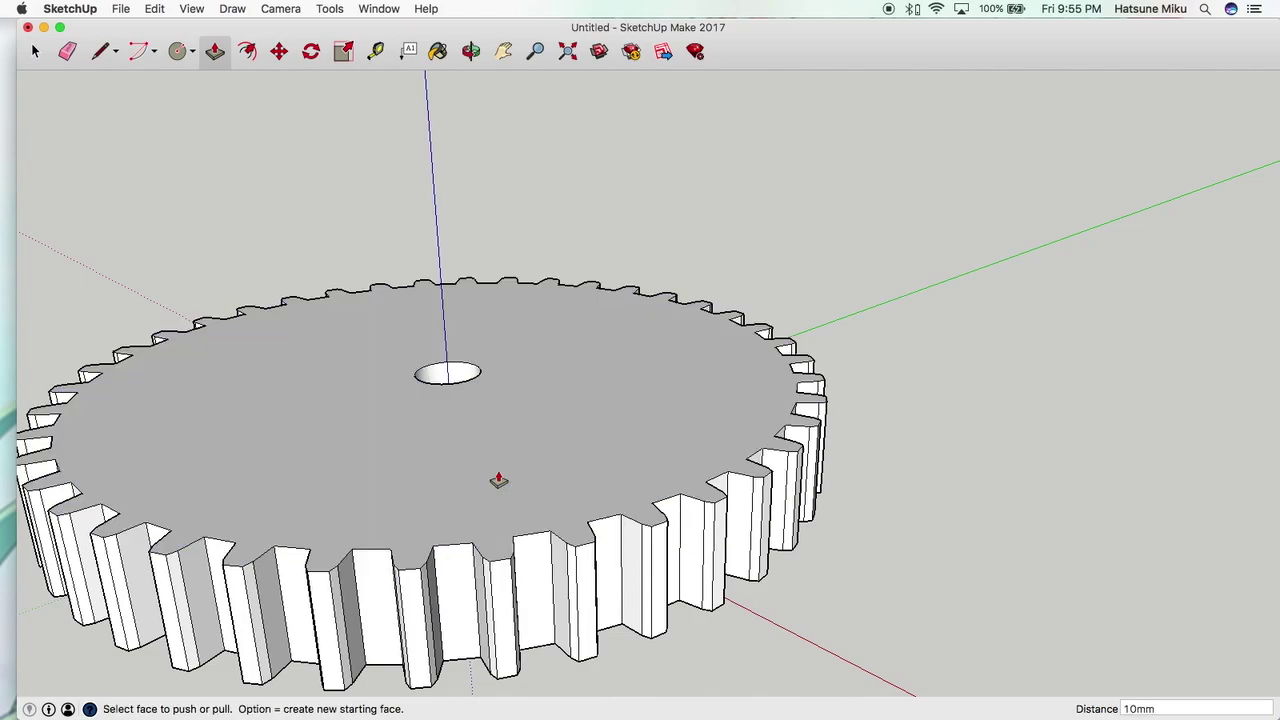
left_click(471, 51)
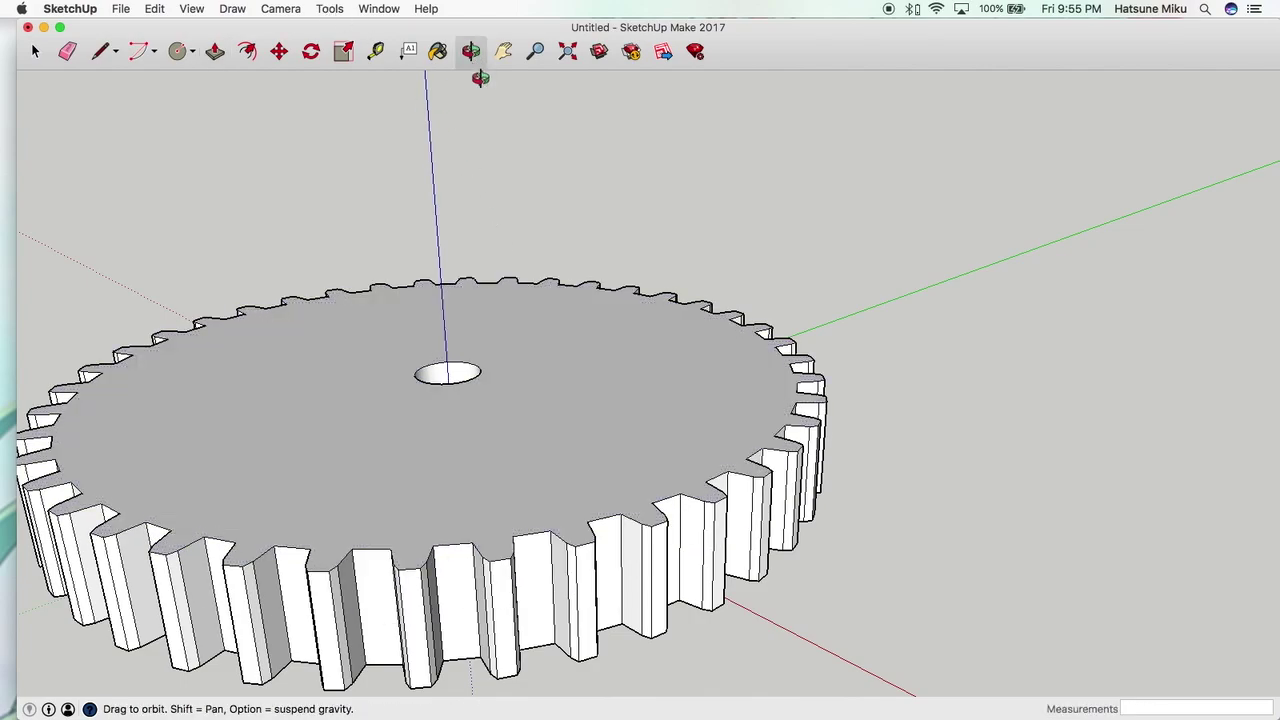
left_click_drag(518, 282, 417, 229)
left_click_drag(589, 183, 483, 251)
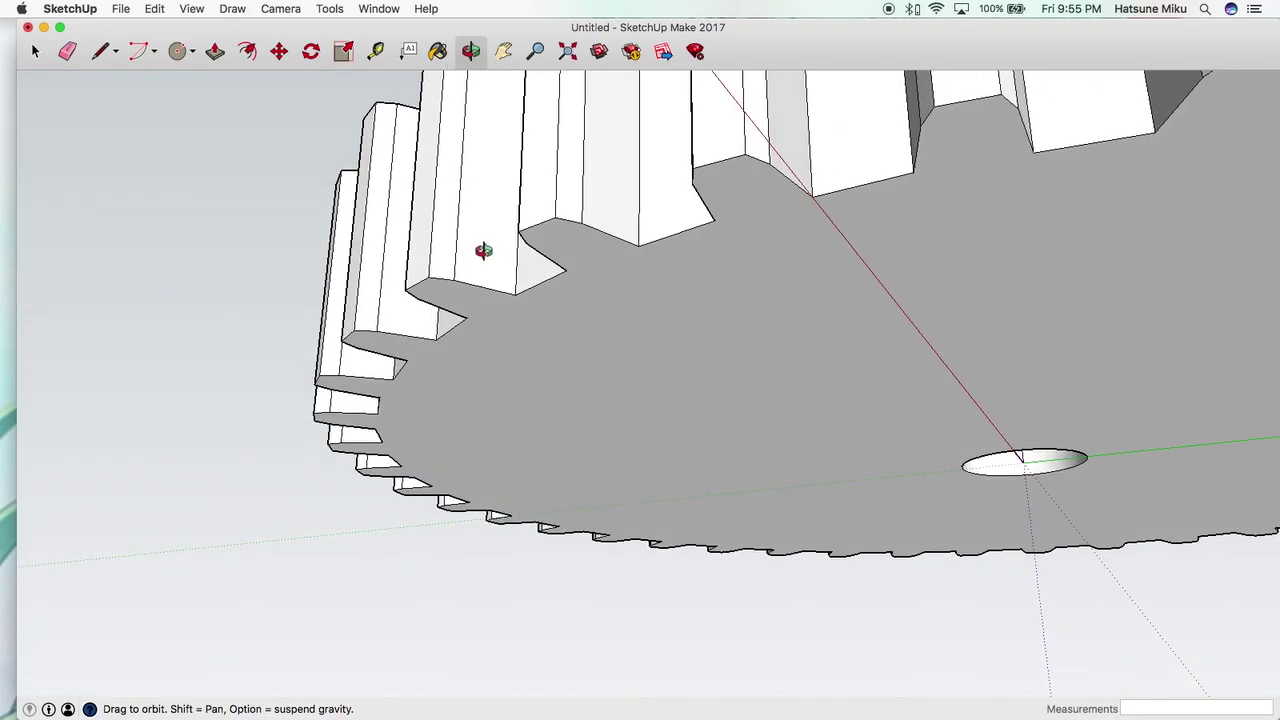
left_click_drag(611, 183, 524, 234)
left_click_drag(651, 160, 556, 236)
left_click_drag(700, 164, 520, 296)
left_click_drag(802, 156, 795, 160)
scroll(796, 160, "down", 10)
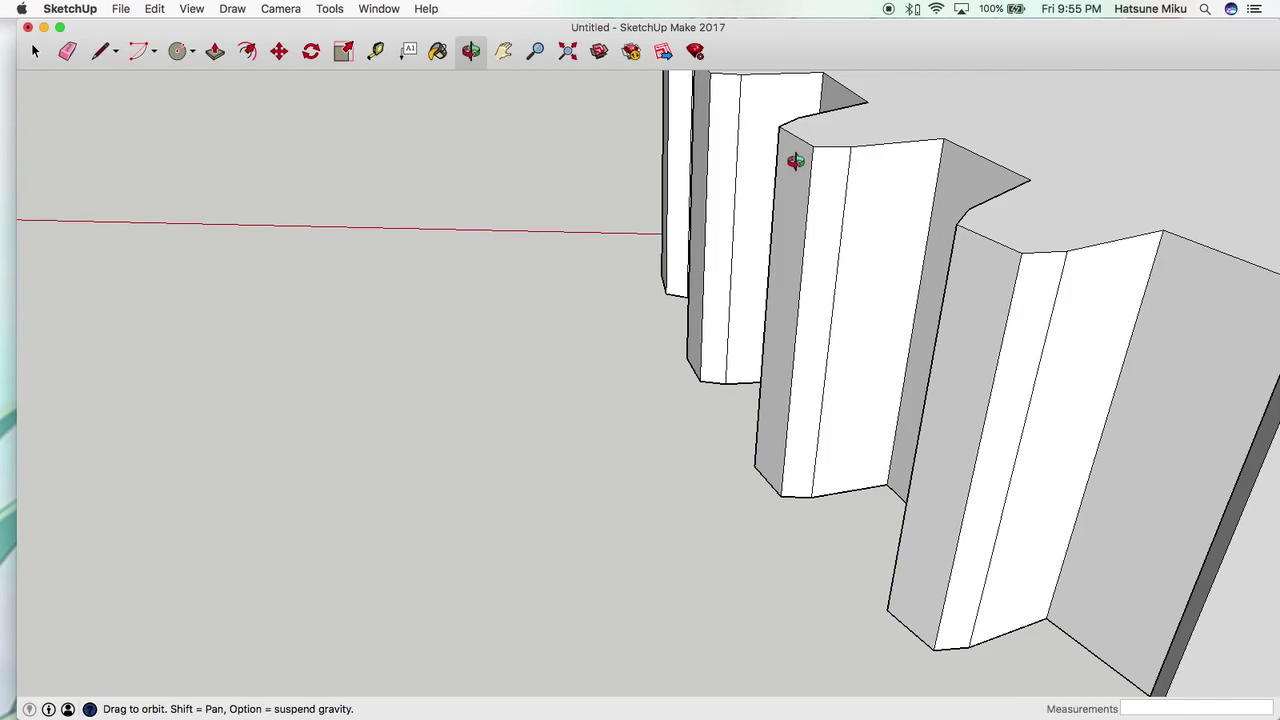
left_click_drag(894, 149, 857, 210)
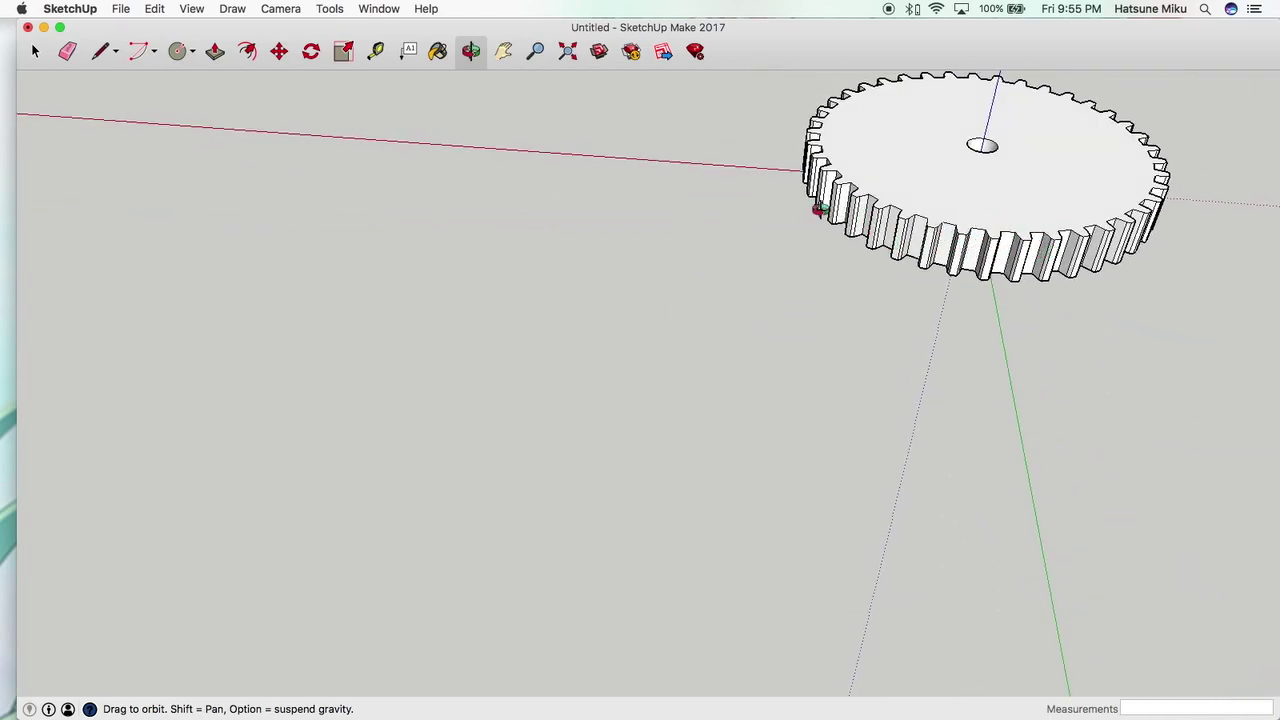
scroll(1023, 189, "down", 1)
scroll(1022, 186, "down", 6)
scroll(1020, 184, "up", 12)
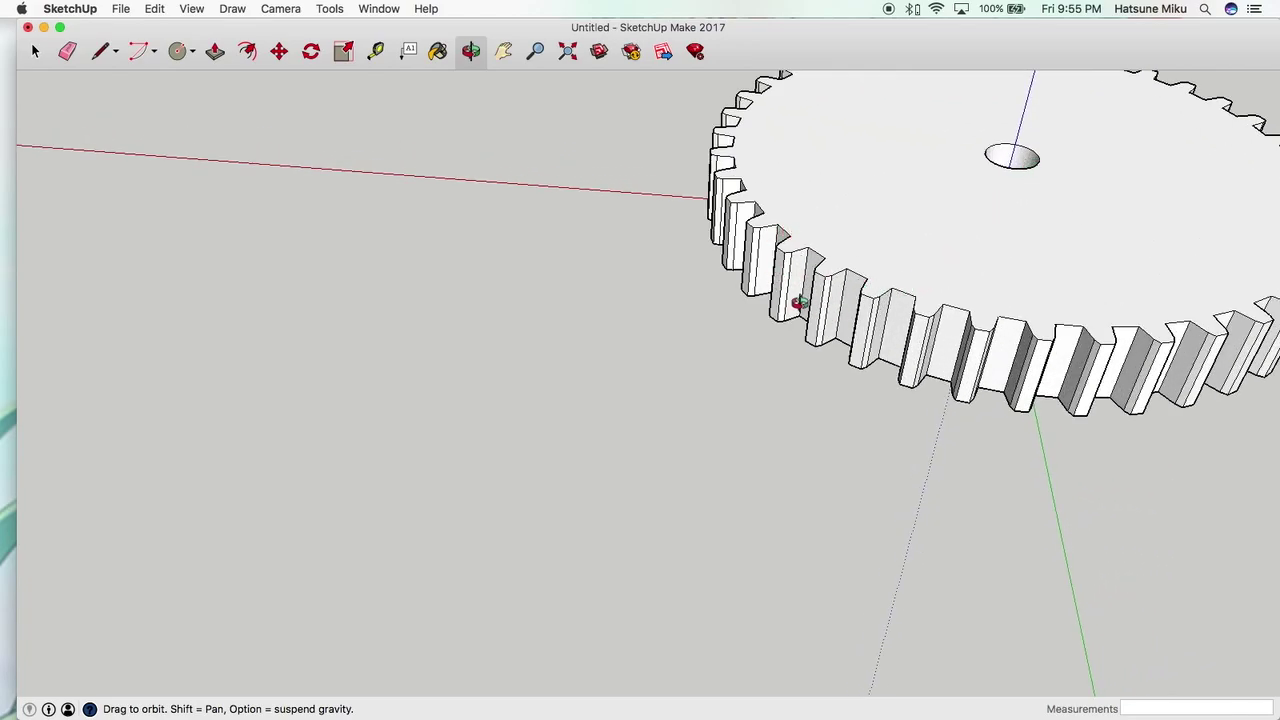
scroll(920, 271, "down", 4)
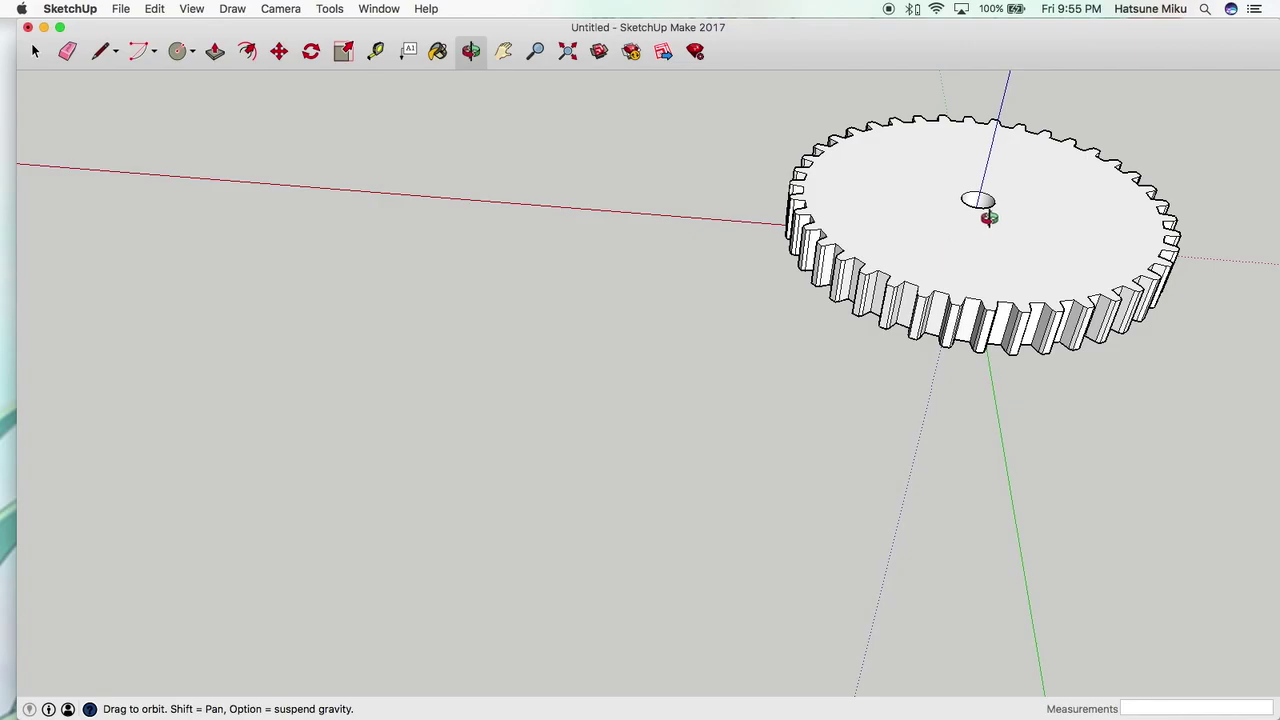
scroll(986, 205, "up", 5)
scroll(985, 205, "down", 2)
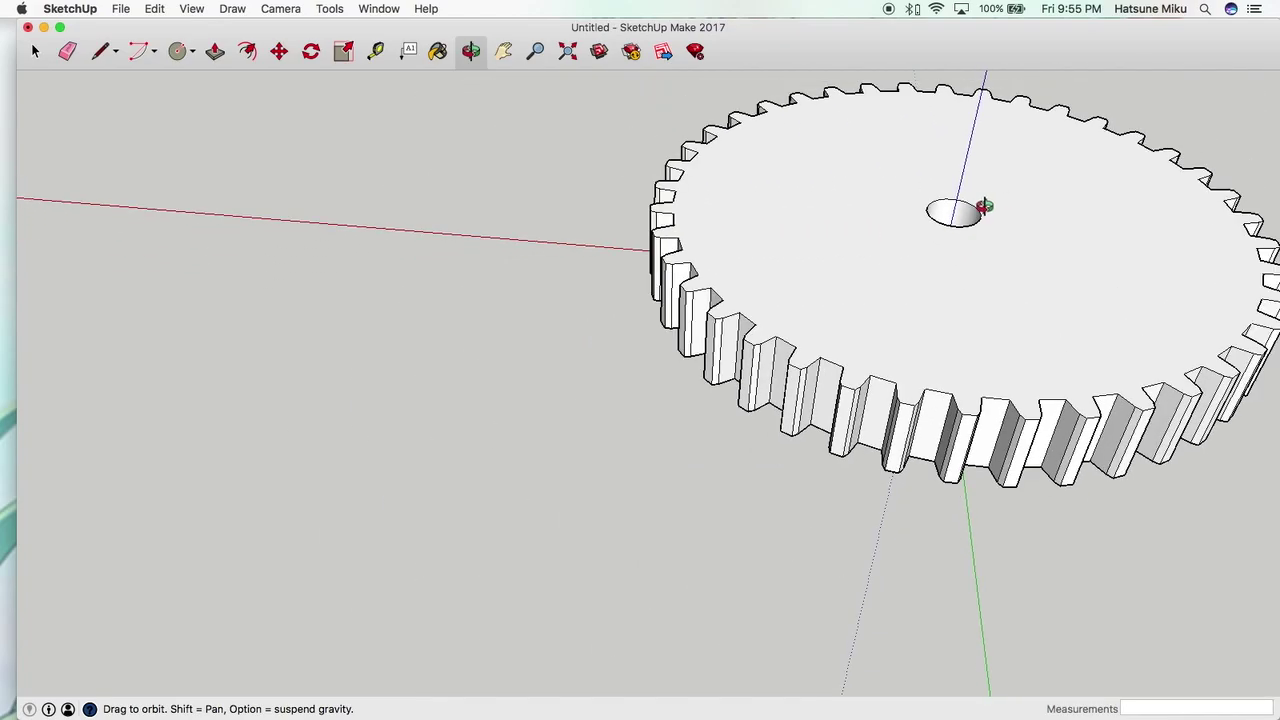
left_click_drag(1023, 186, 889, 378)
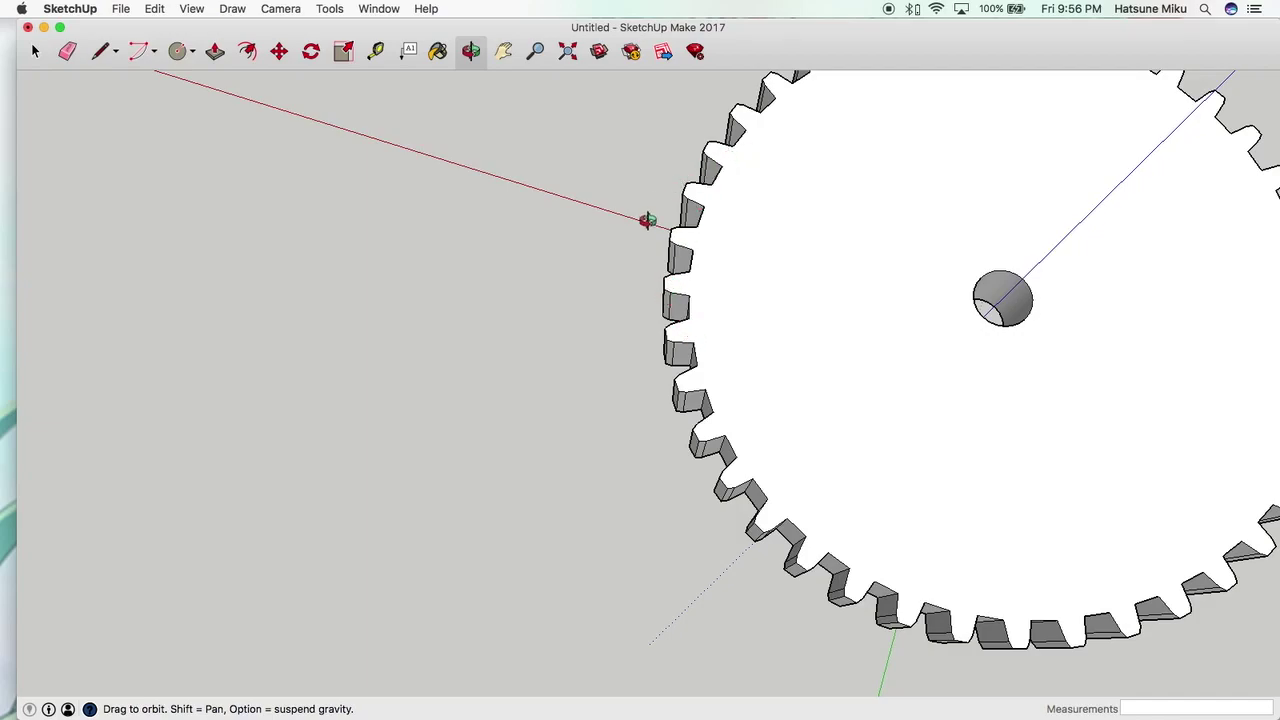
left_click_drag(1151, 343, 1103, 366)
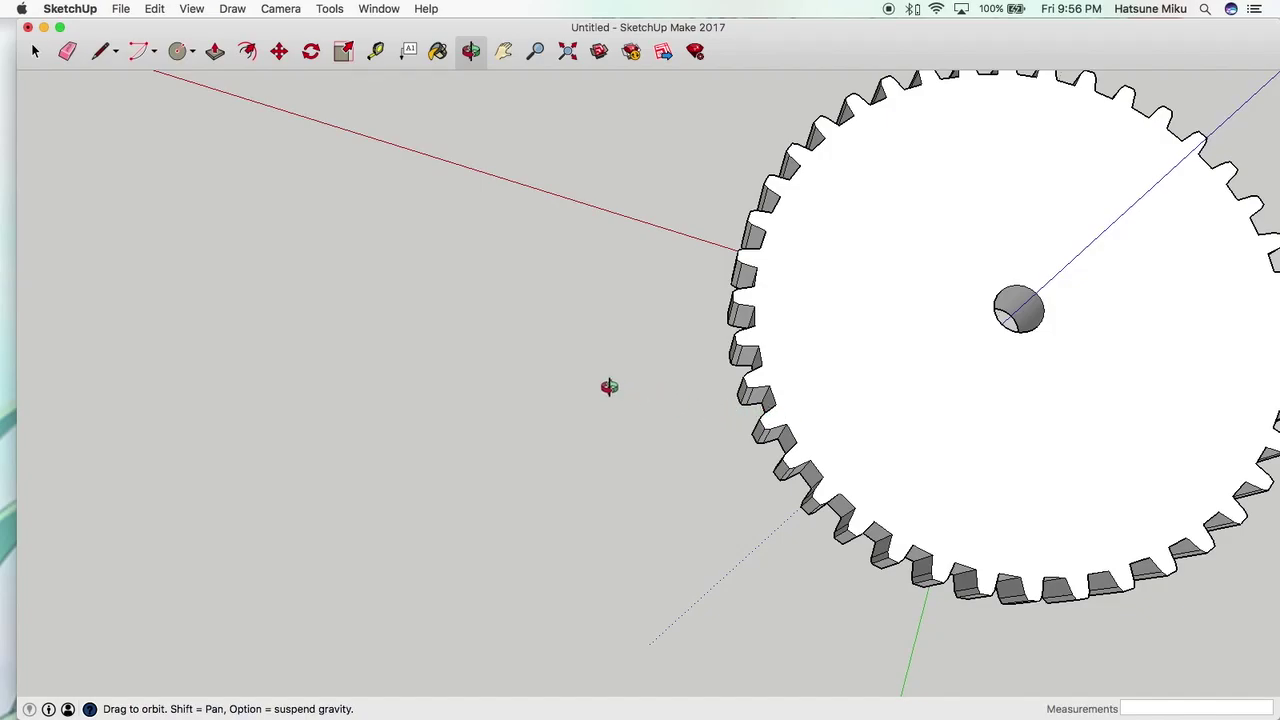
scroll(751, 380, "up", 5)
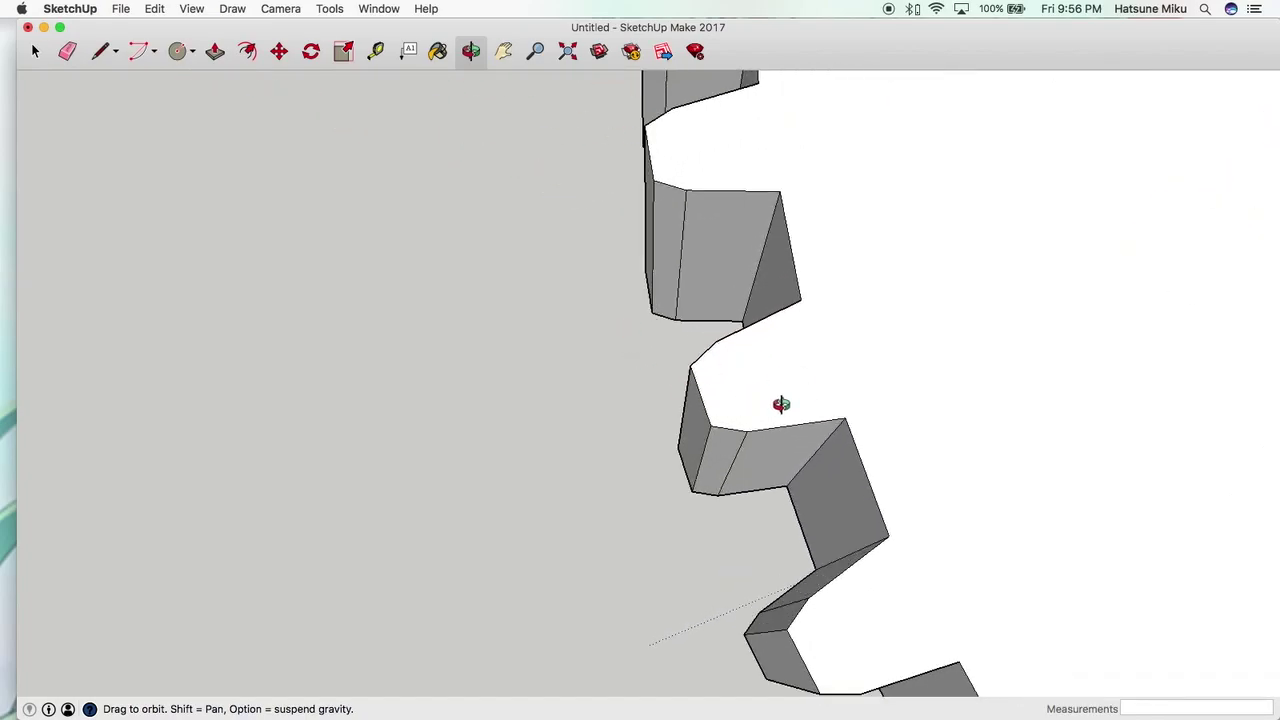
scroll(683, 368, "down", 5)
scroll(683, 368, "down", 5)
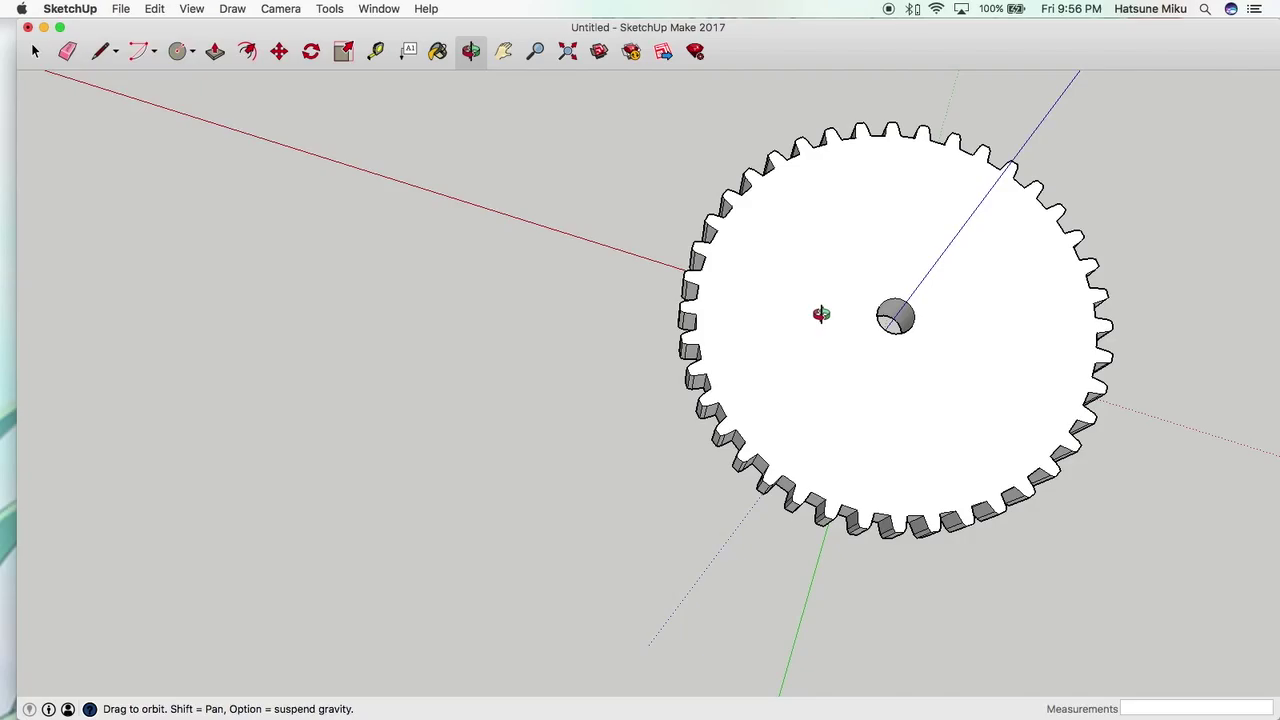
left_click(120, 9)
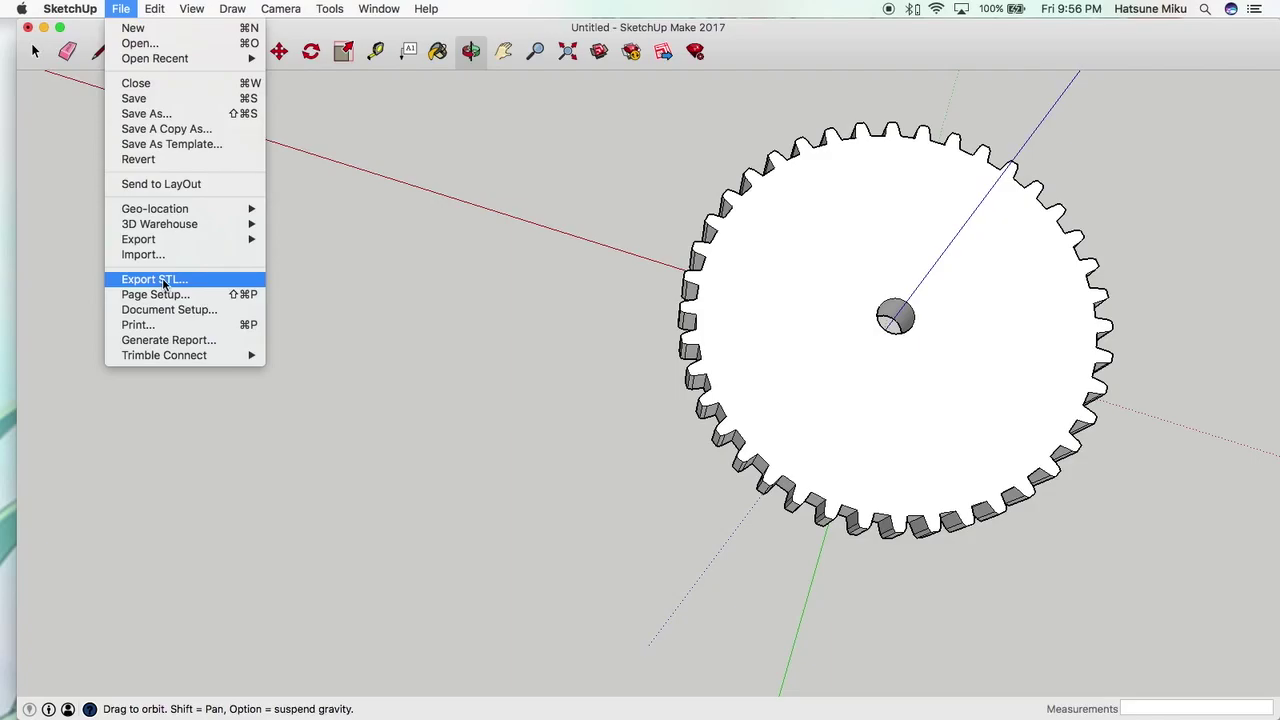
left_click(238, 285)
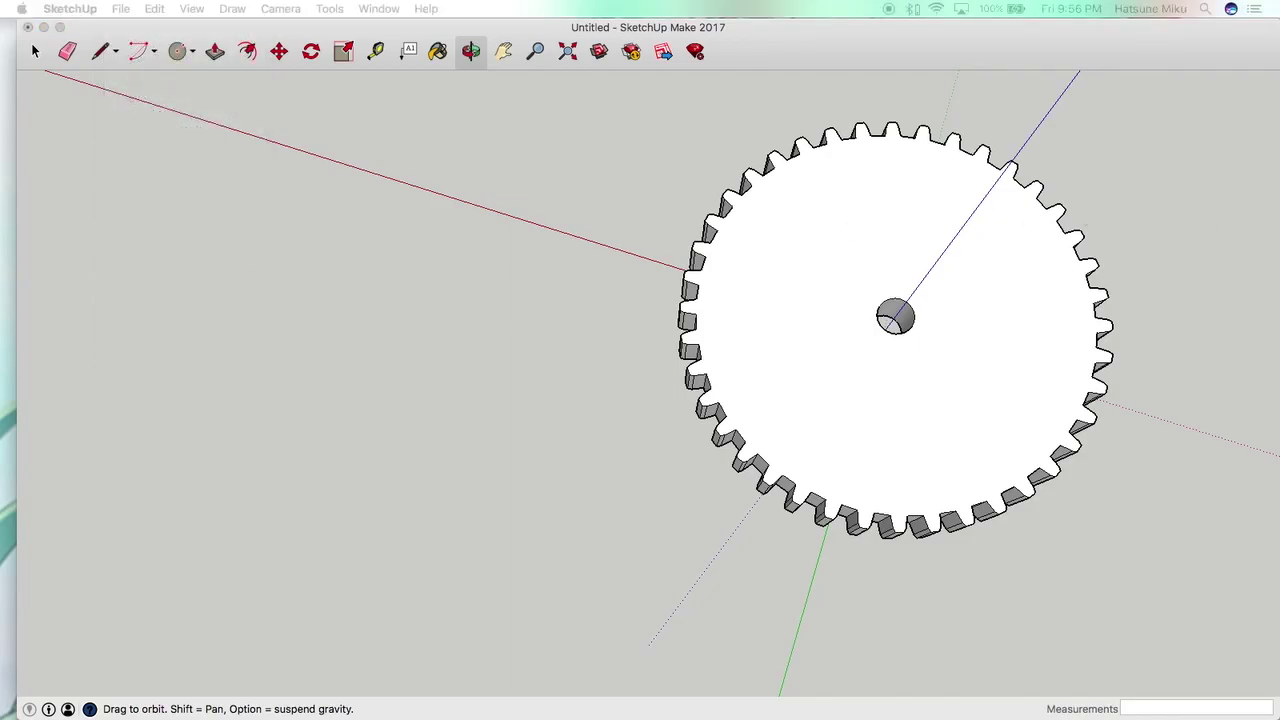
left_click_drag(1036, 262, 668, 214)
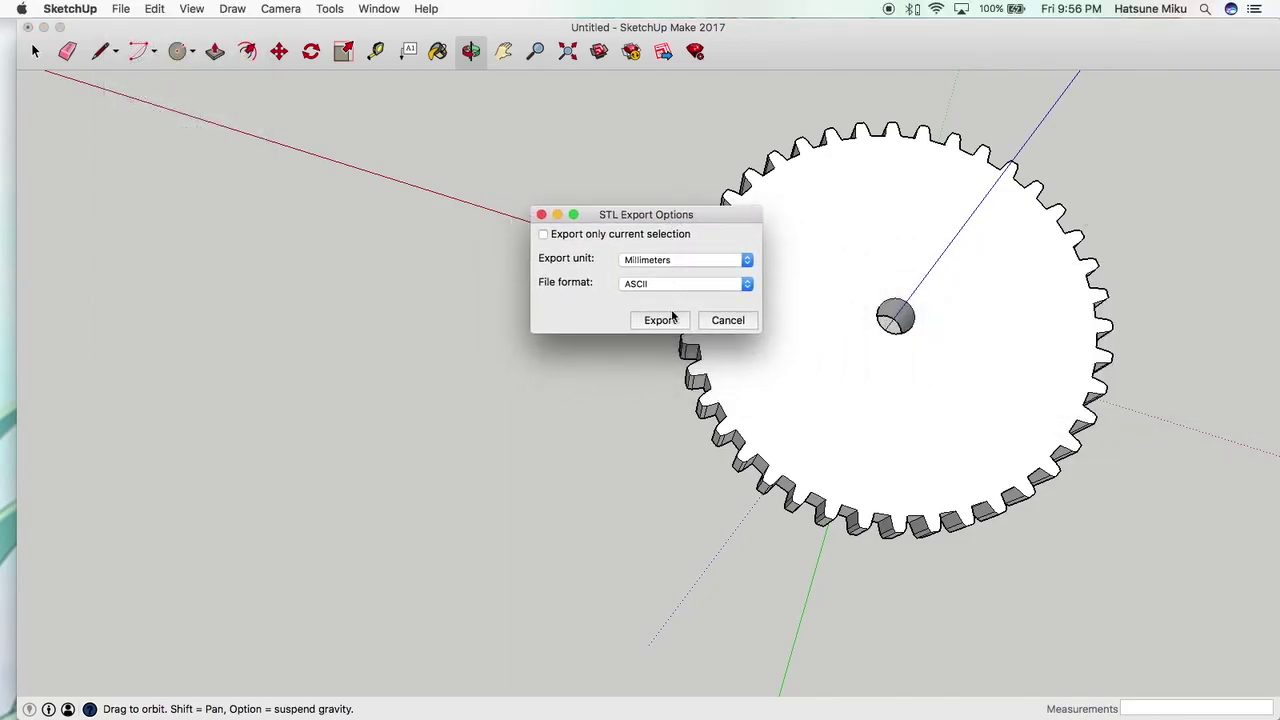
left_click(727, 320)
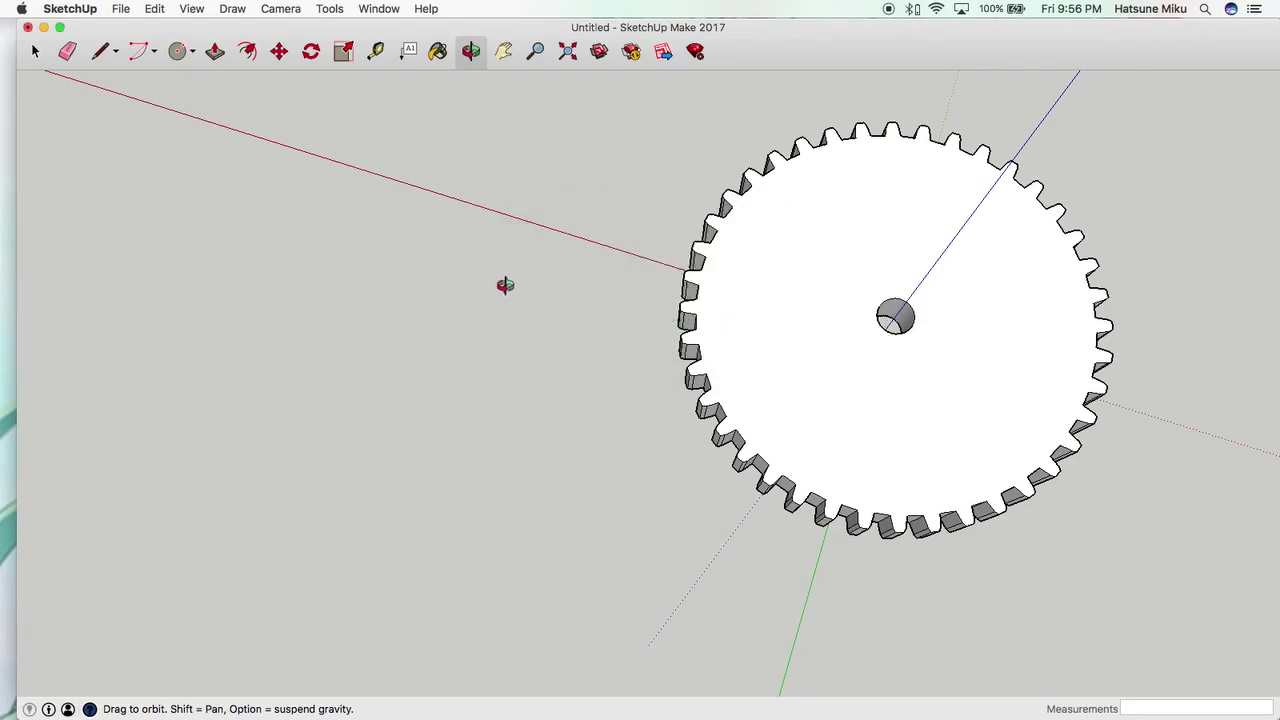